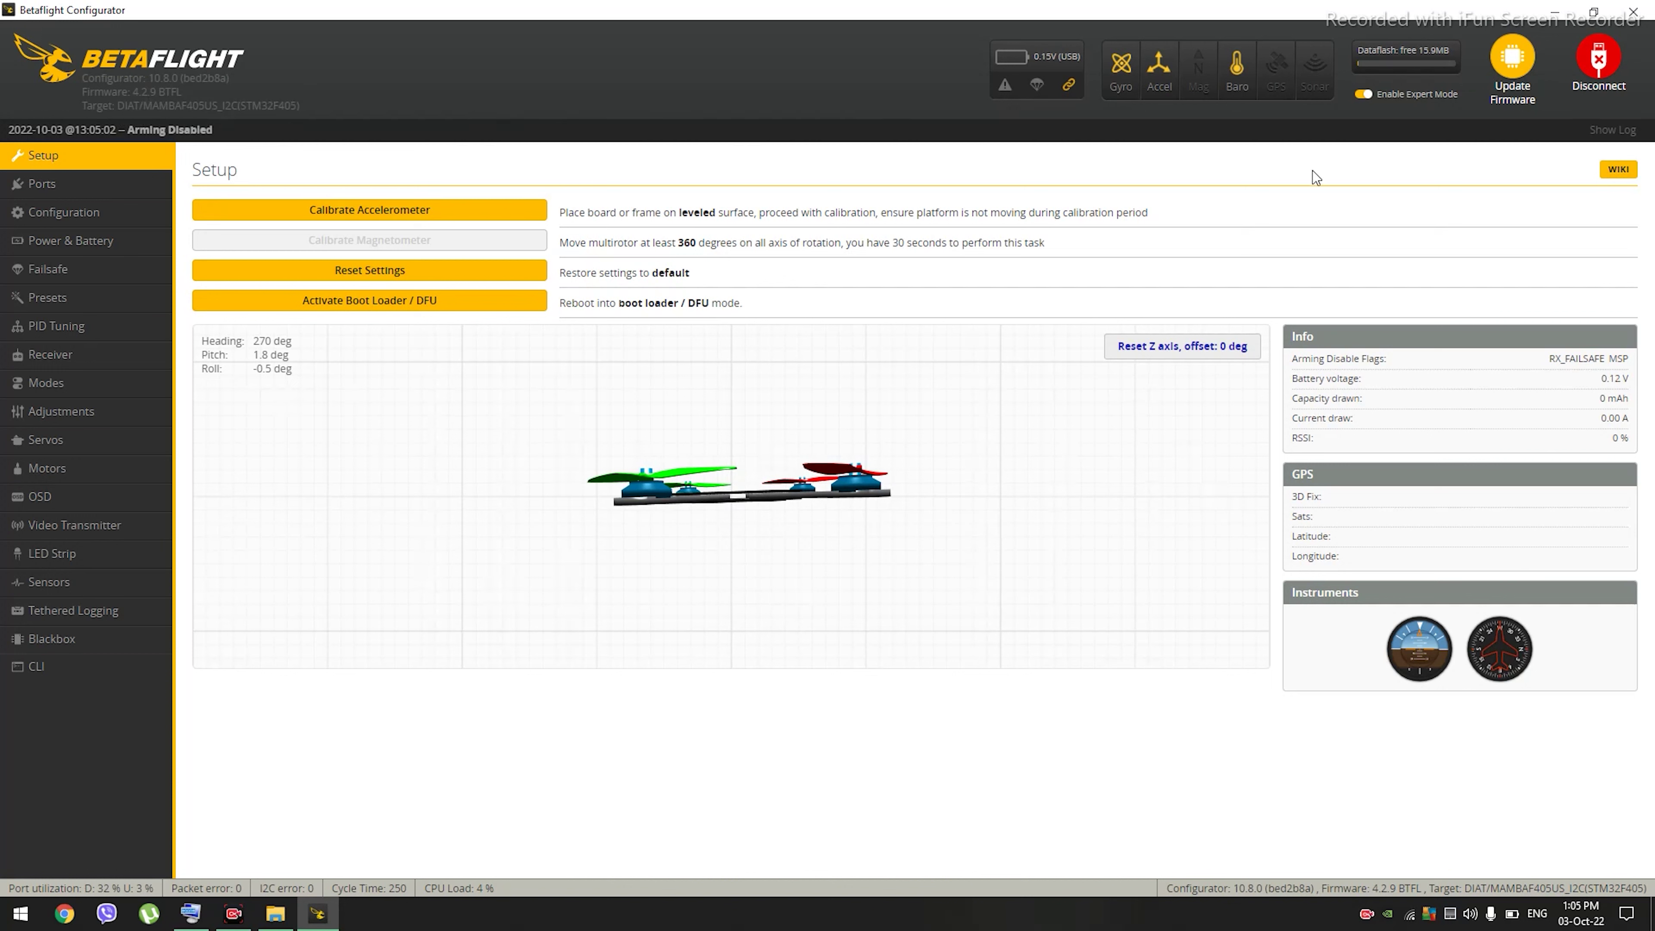
Step: Open the firmware flasher and choose MAMBAF405US_I2C as the target board
click(1511, 70)
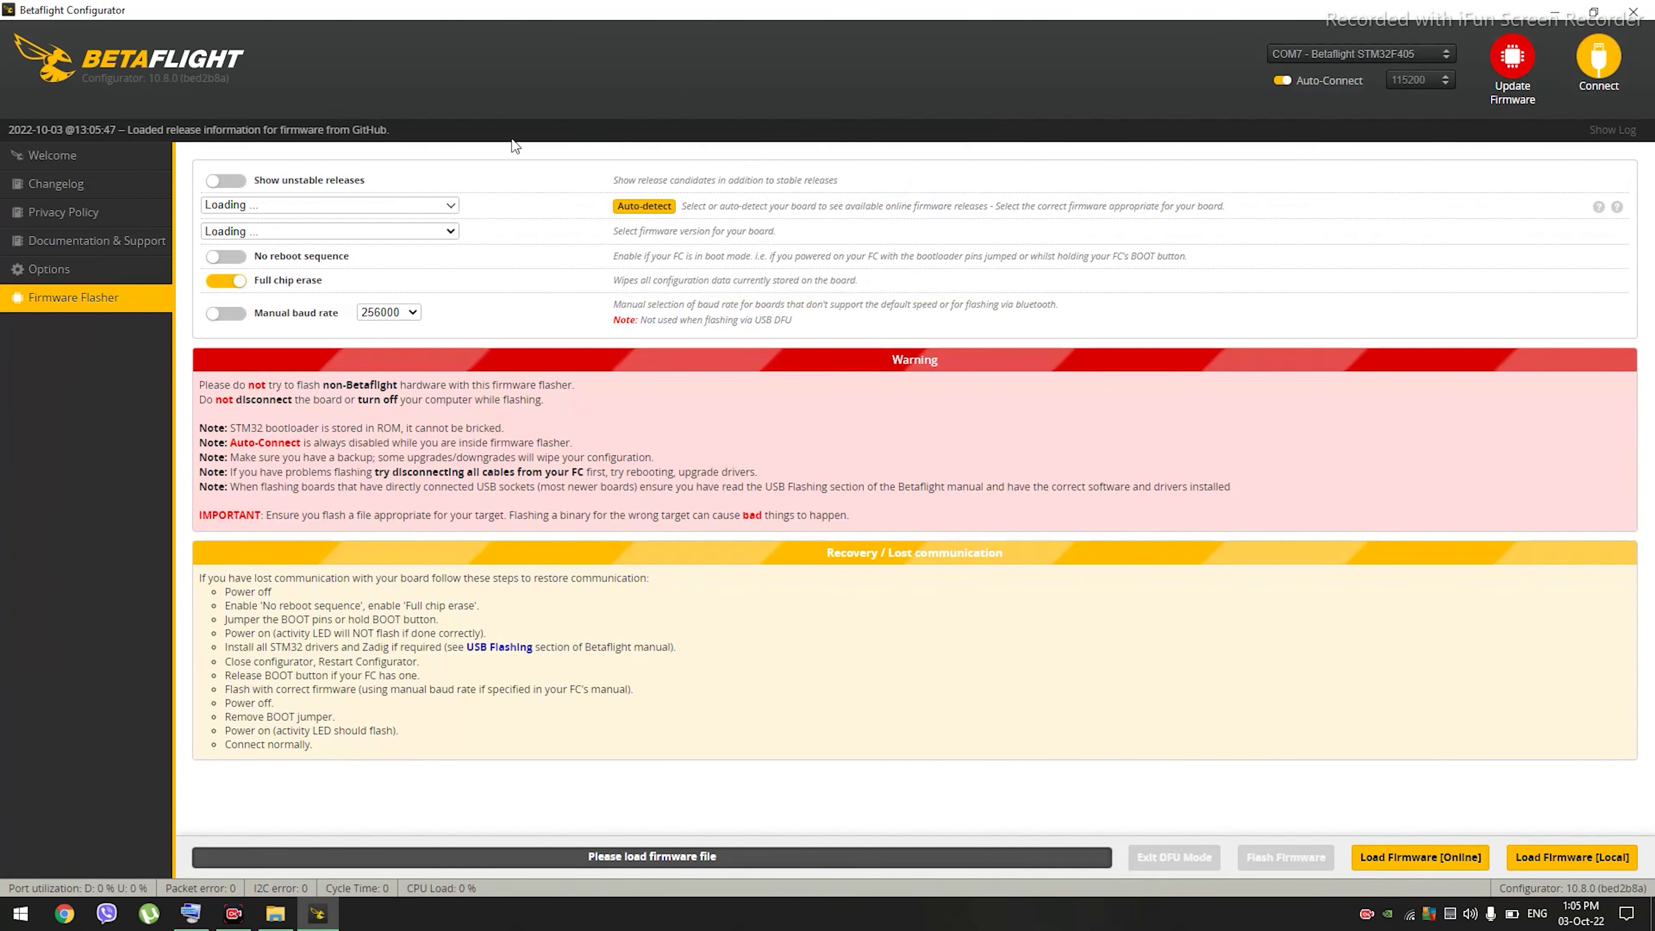
click(435, 208)
scroll(319, 349, down, 20)
scroll(318, 348, up, 10)
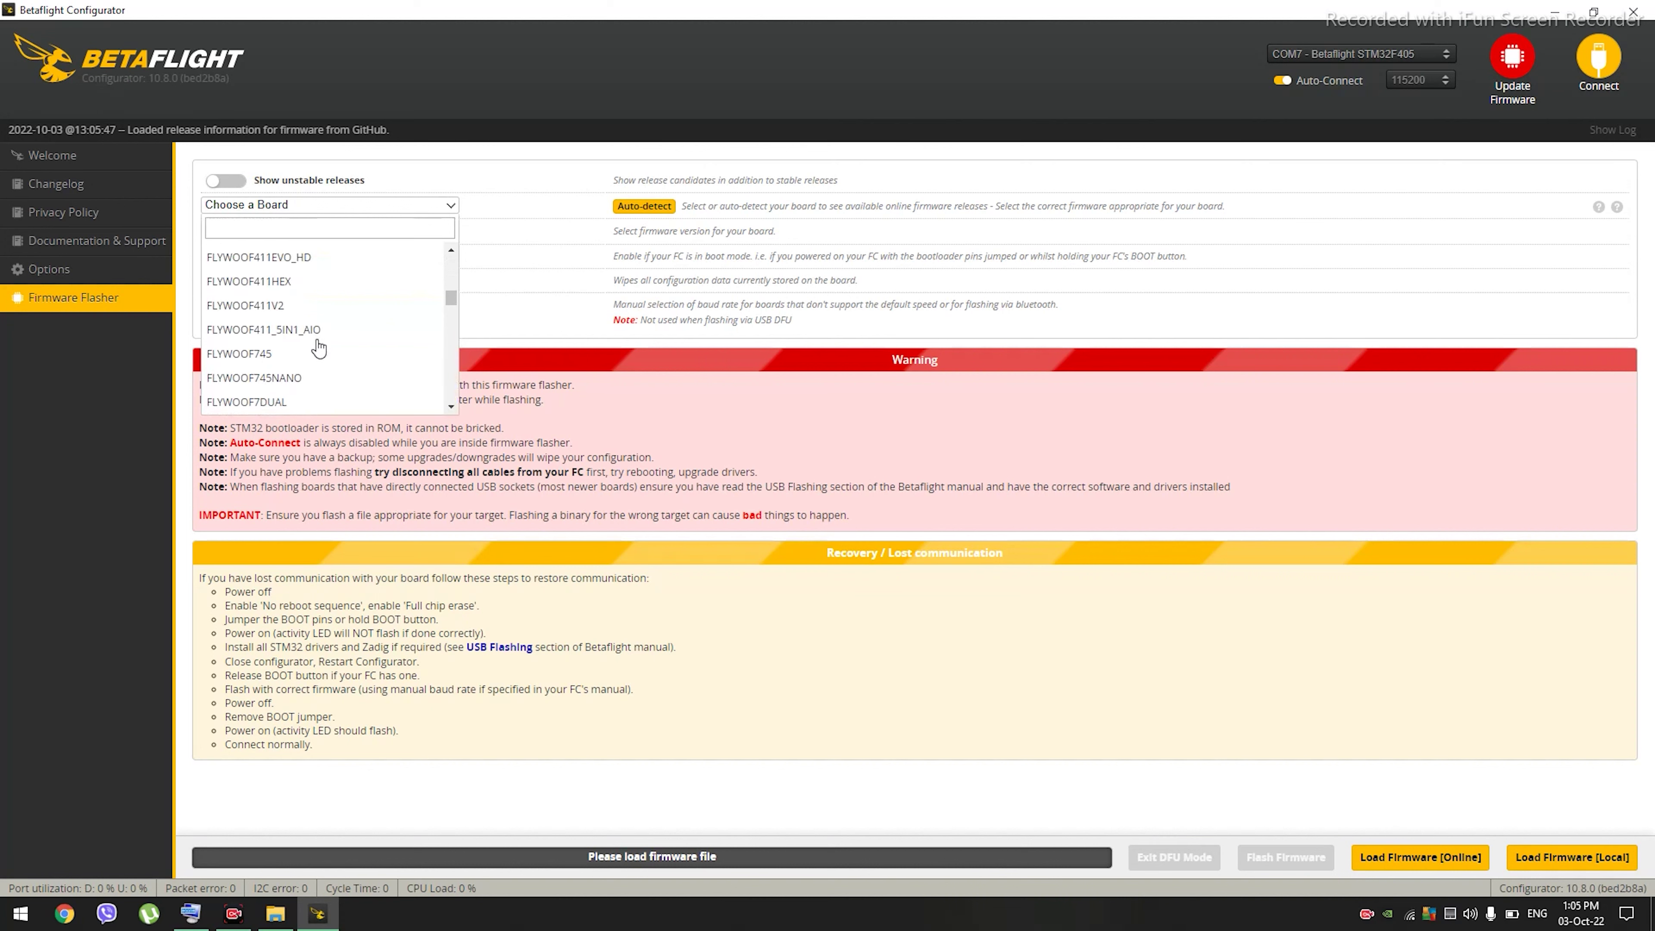
scroll(319, 349, up, 6)
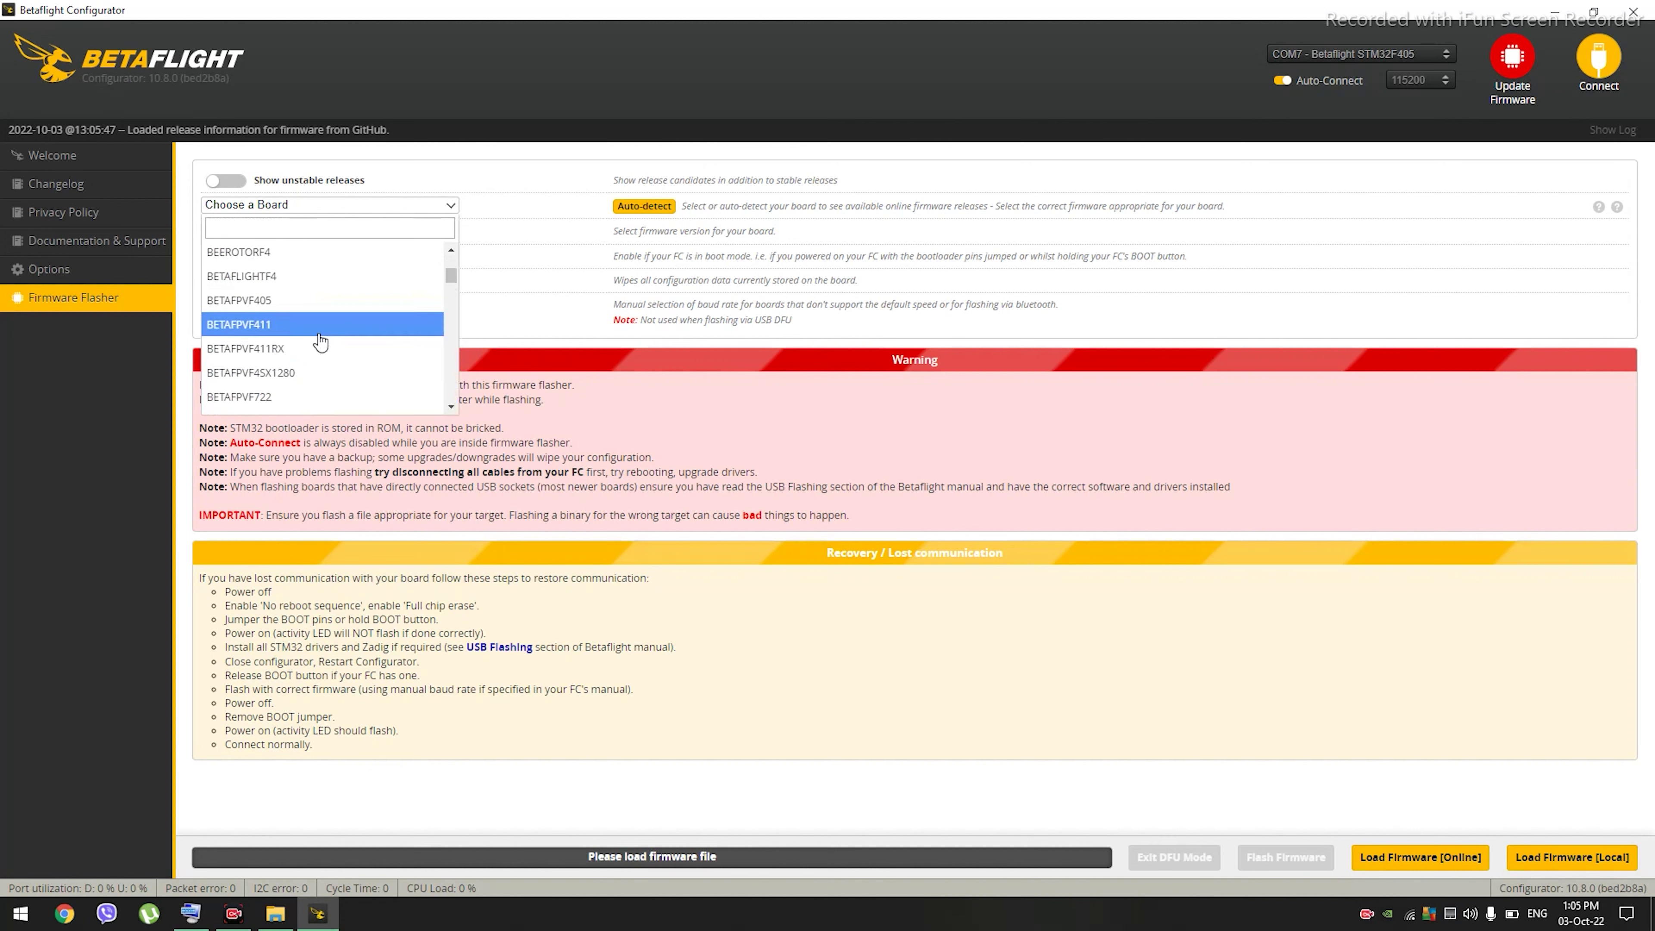
scroll(320, 342, down, 7)
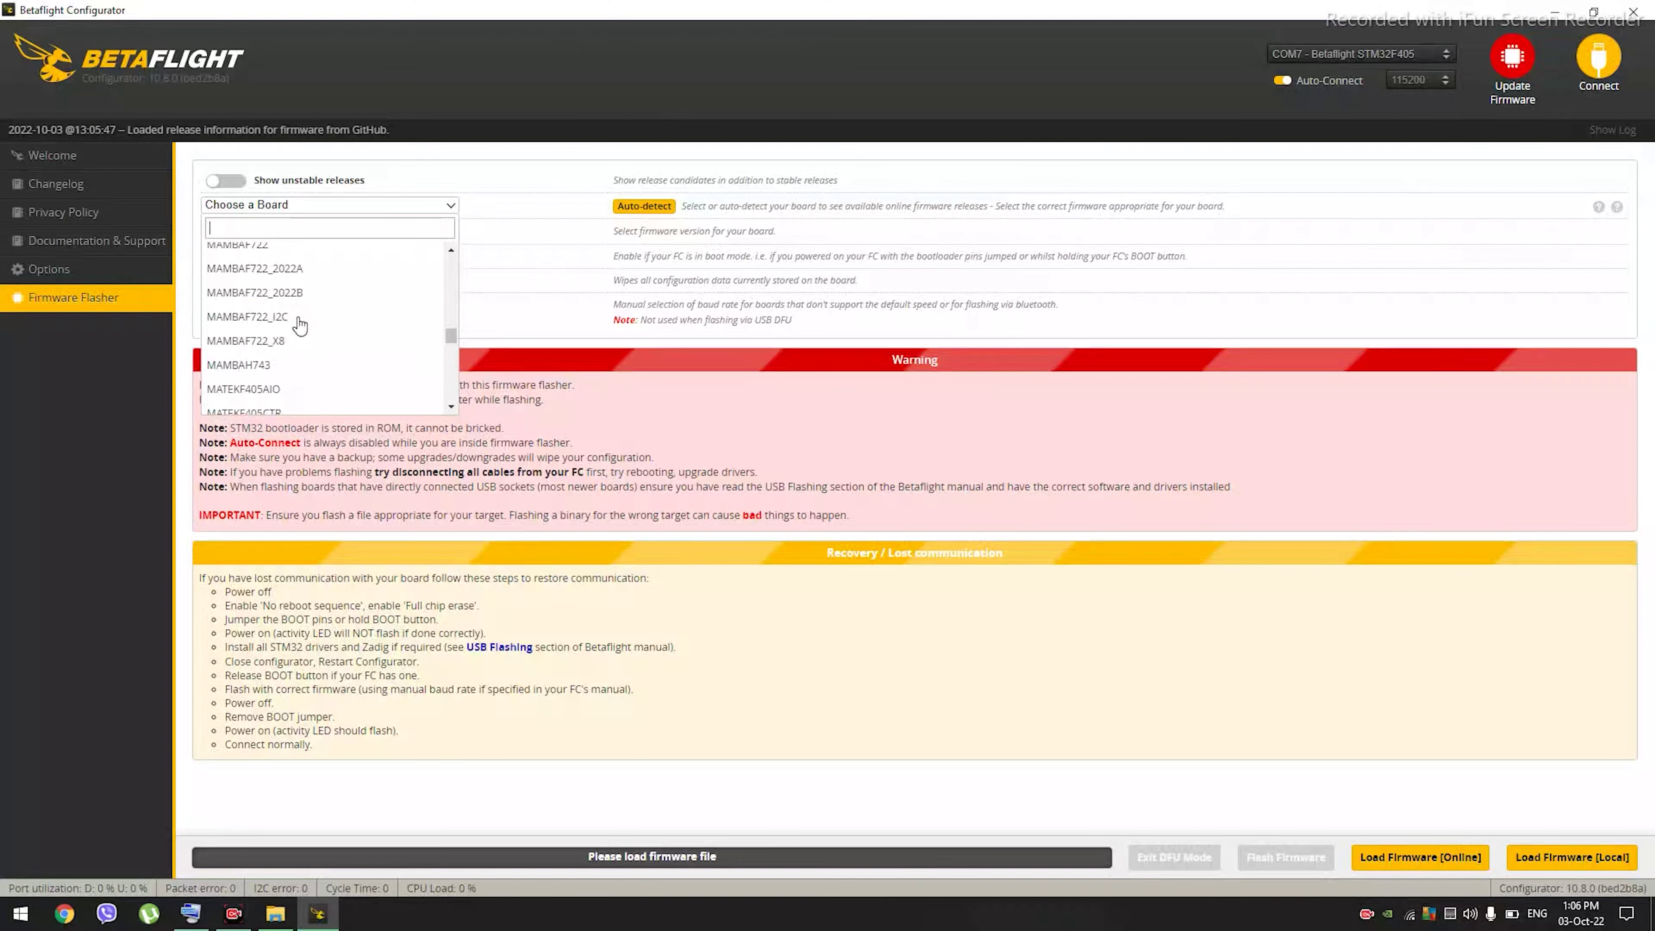
scroll(299, 325, down, 2)
scroll(299, 324, up, 2)
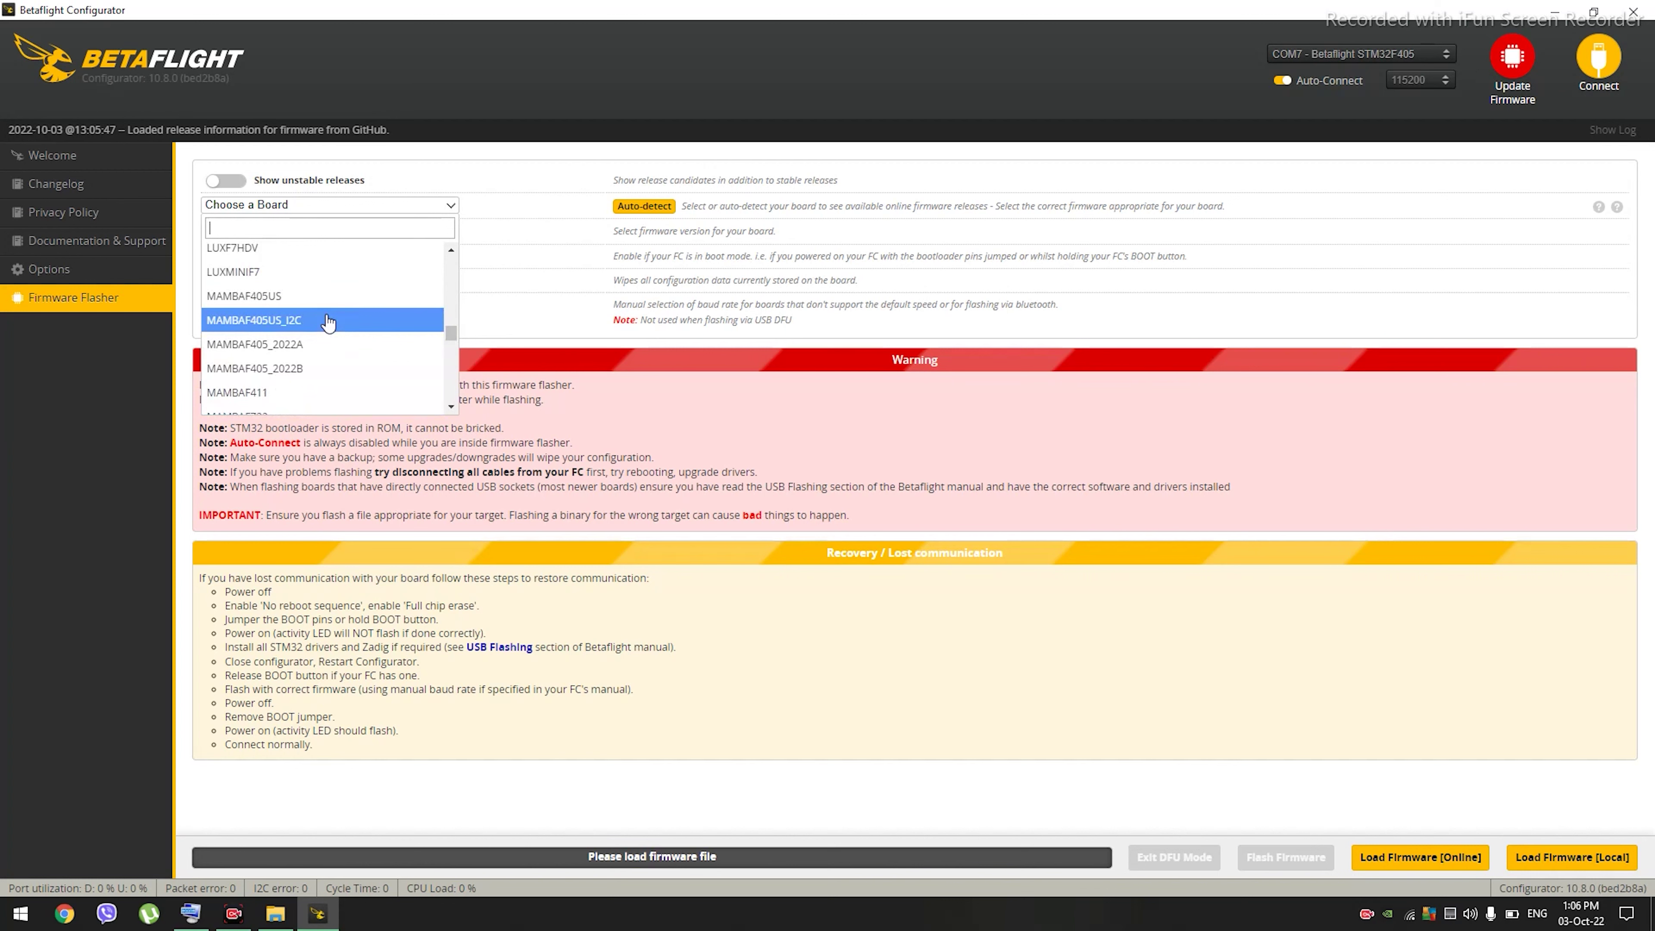
click(327, 321)
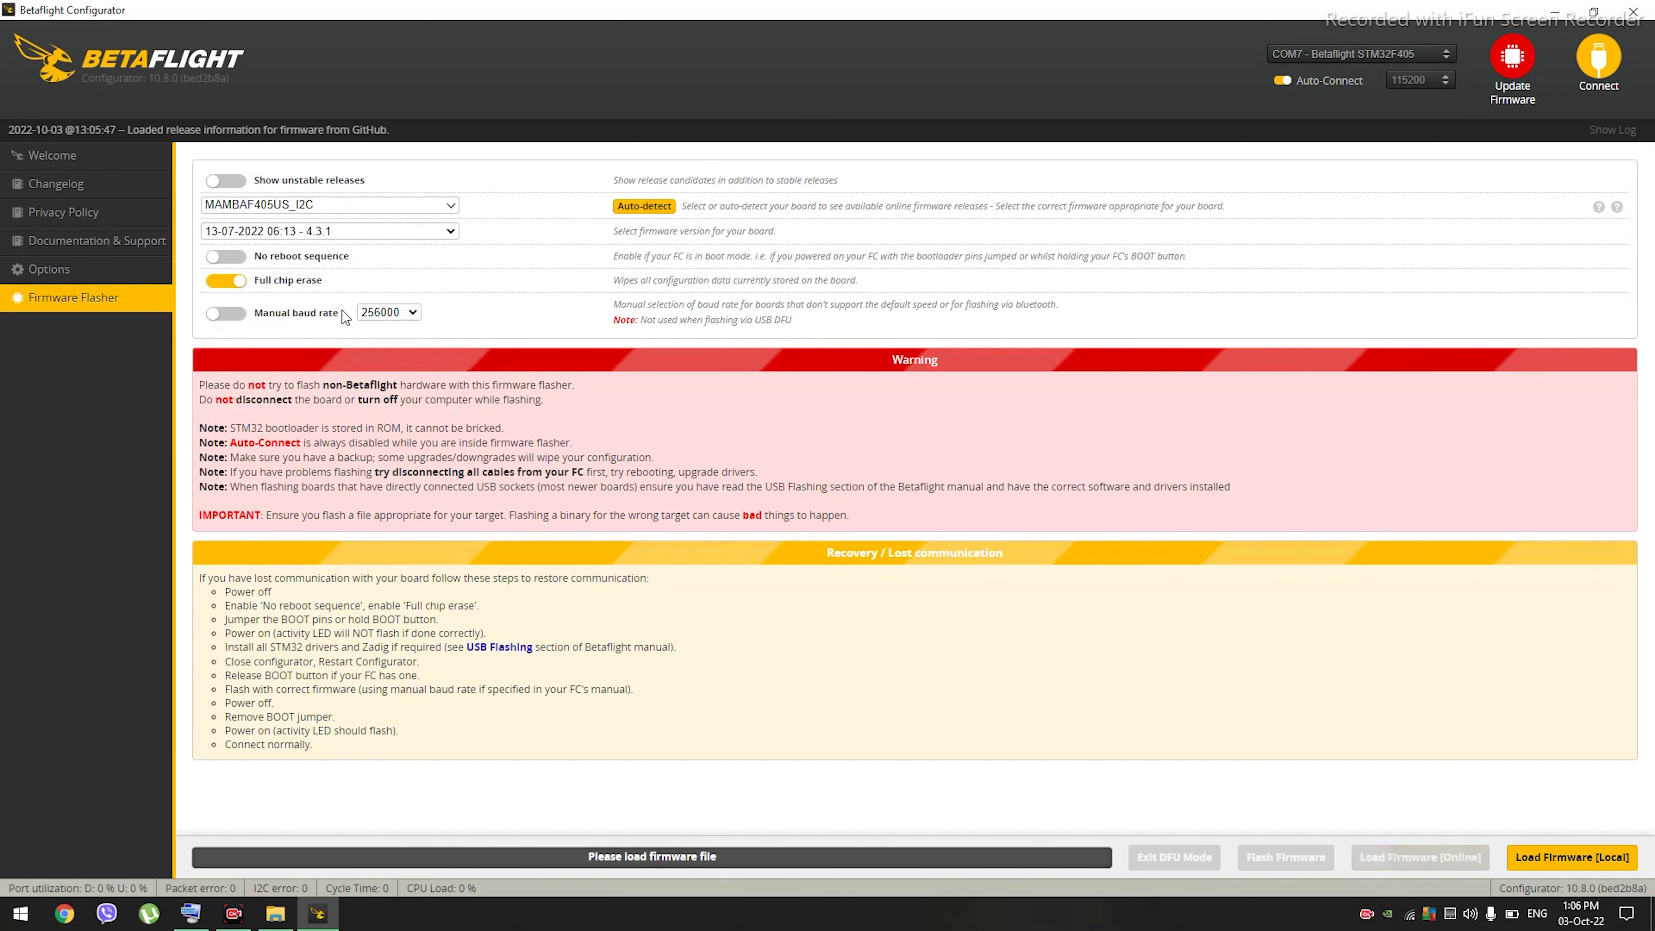
Step: Load the online firmware release 4.3.1 dated 13-07-2022 and flash it to the flight controller
click(368, 235)
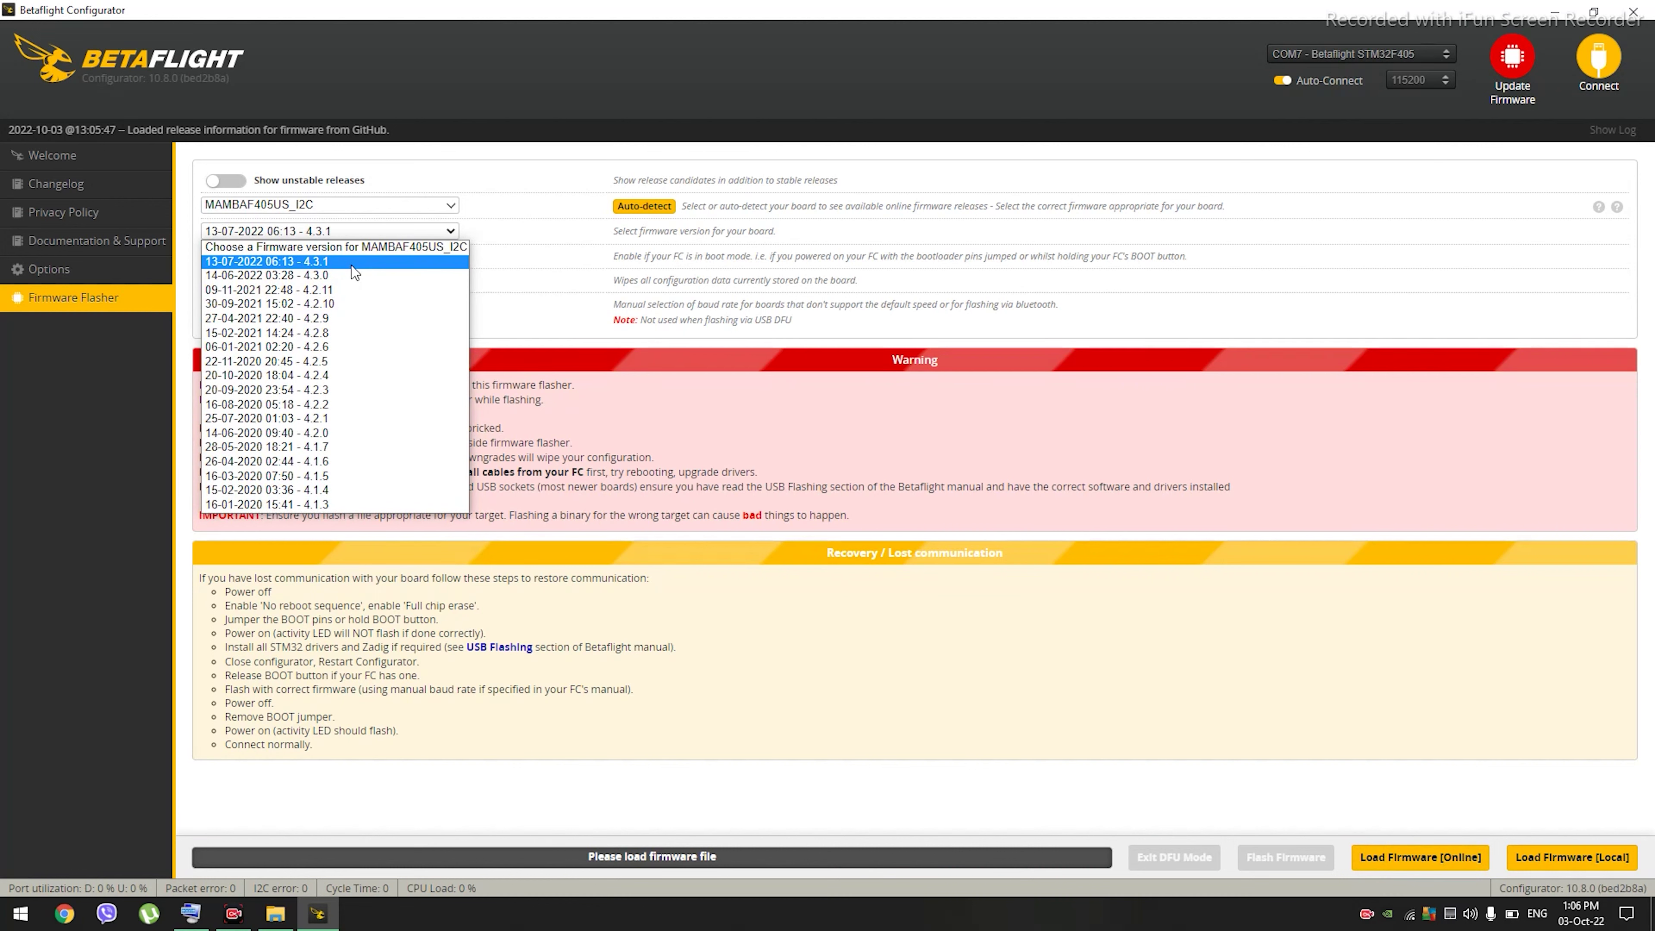
click(352, 266)
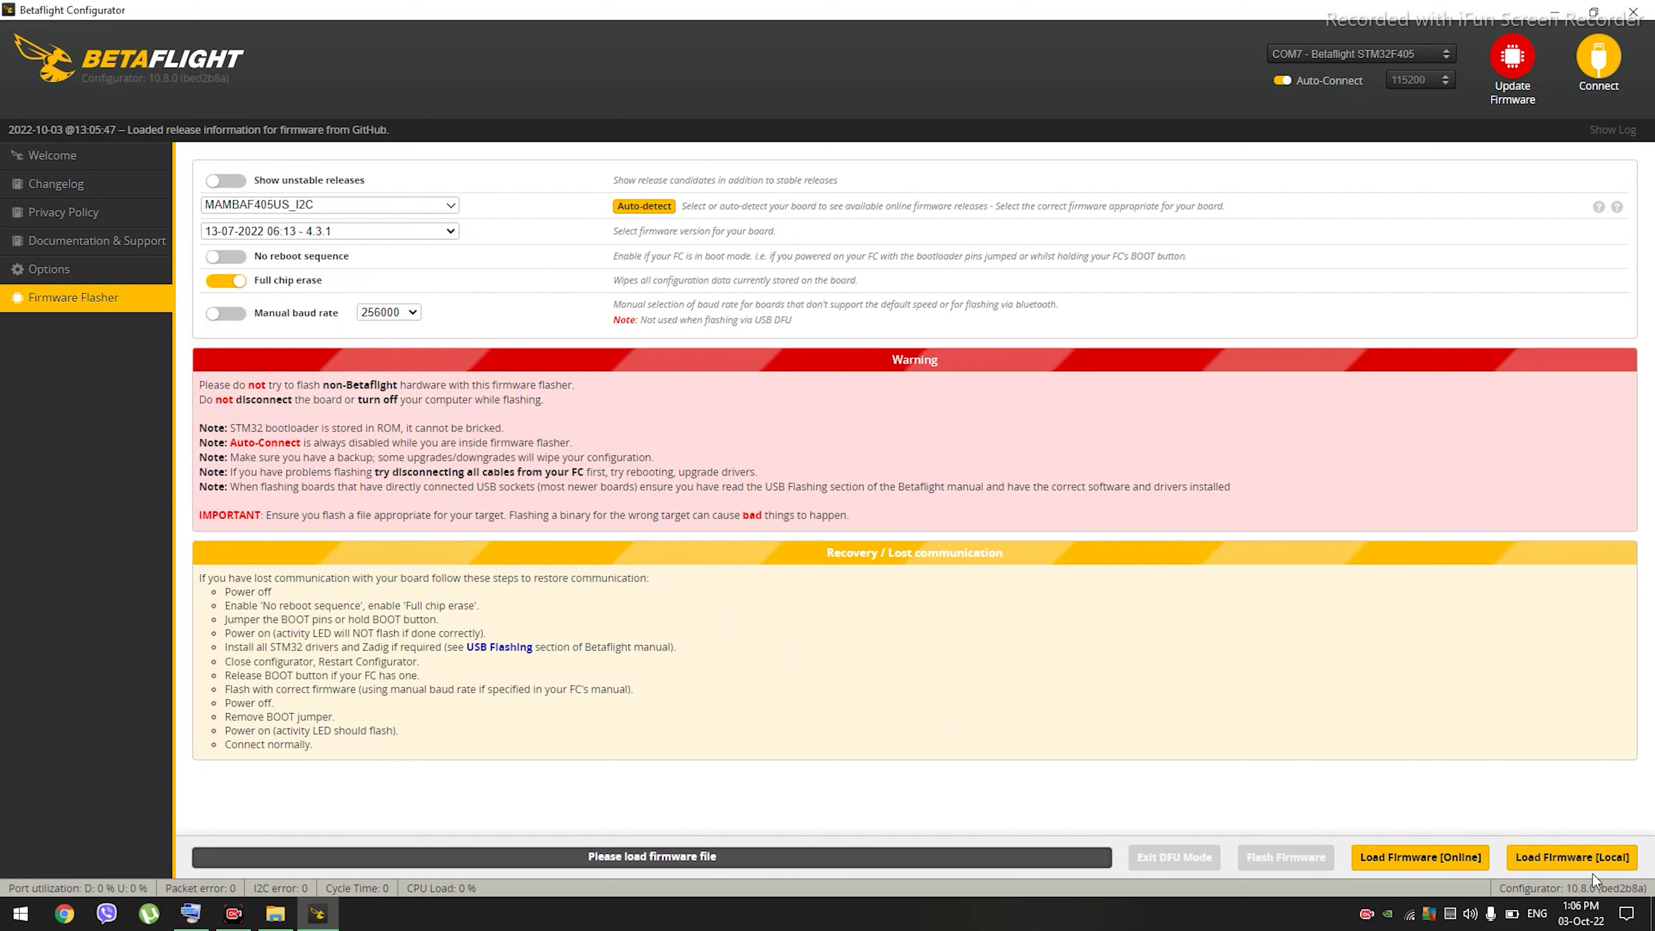
click(1369, 866)
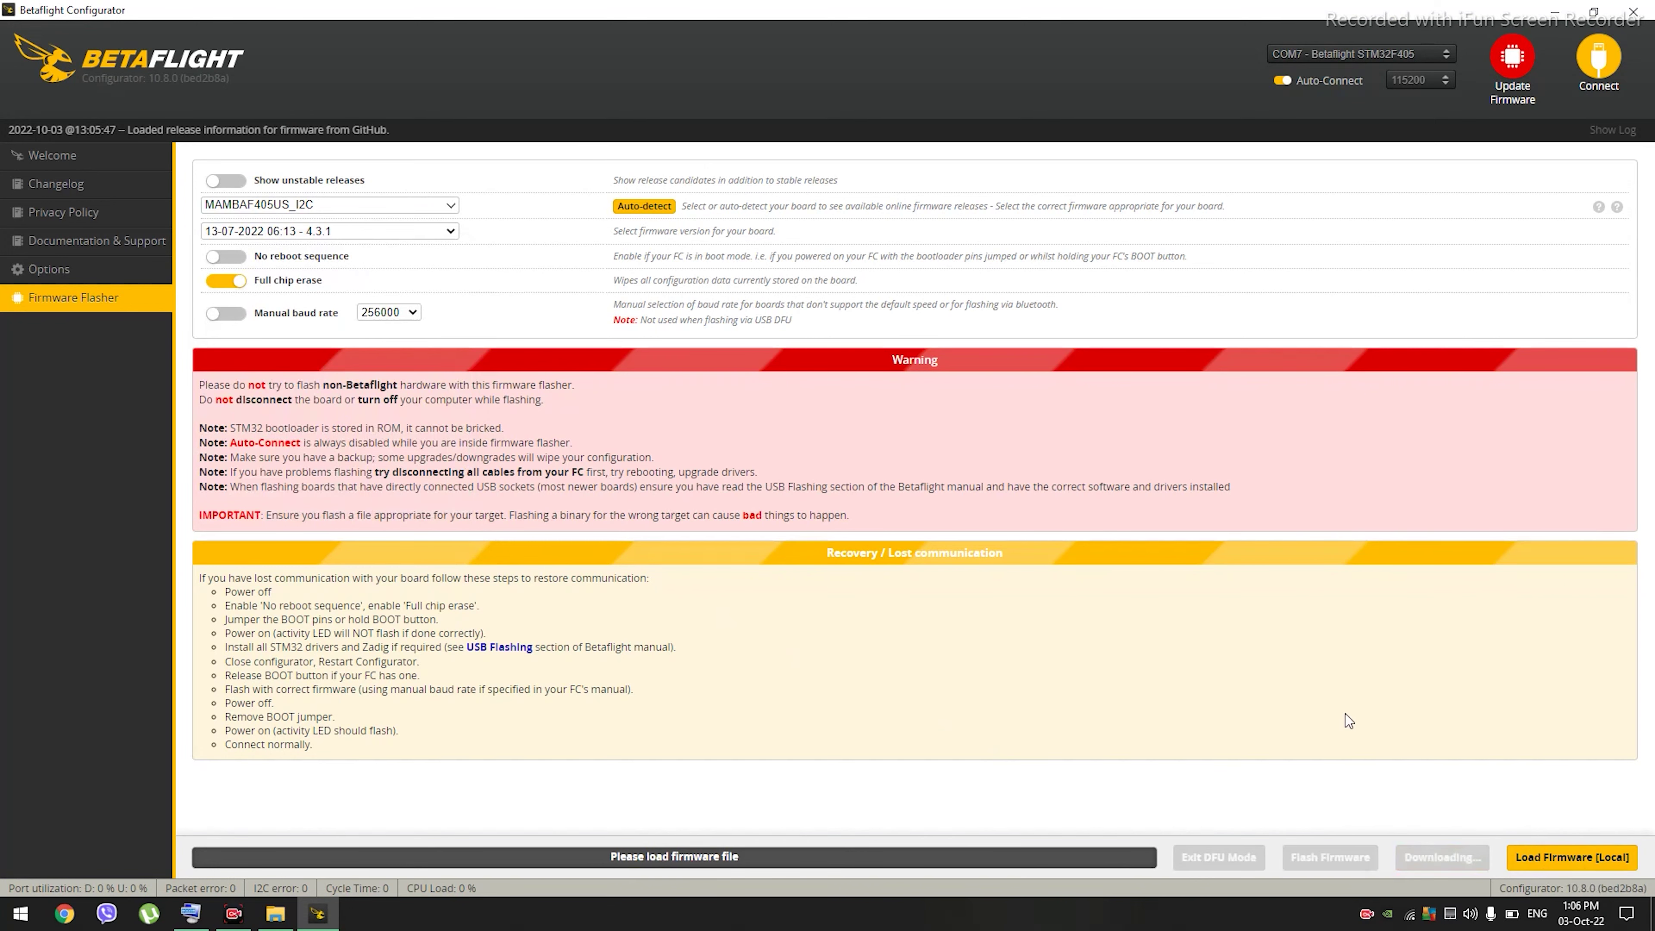
scroll(1297, 750, down, 4)
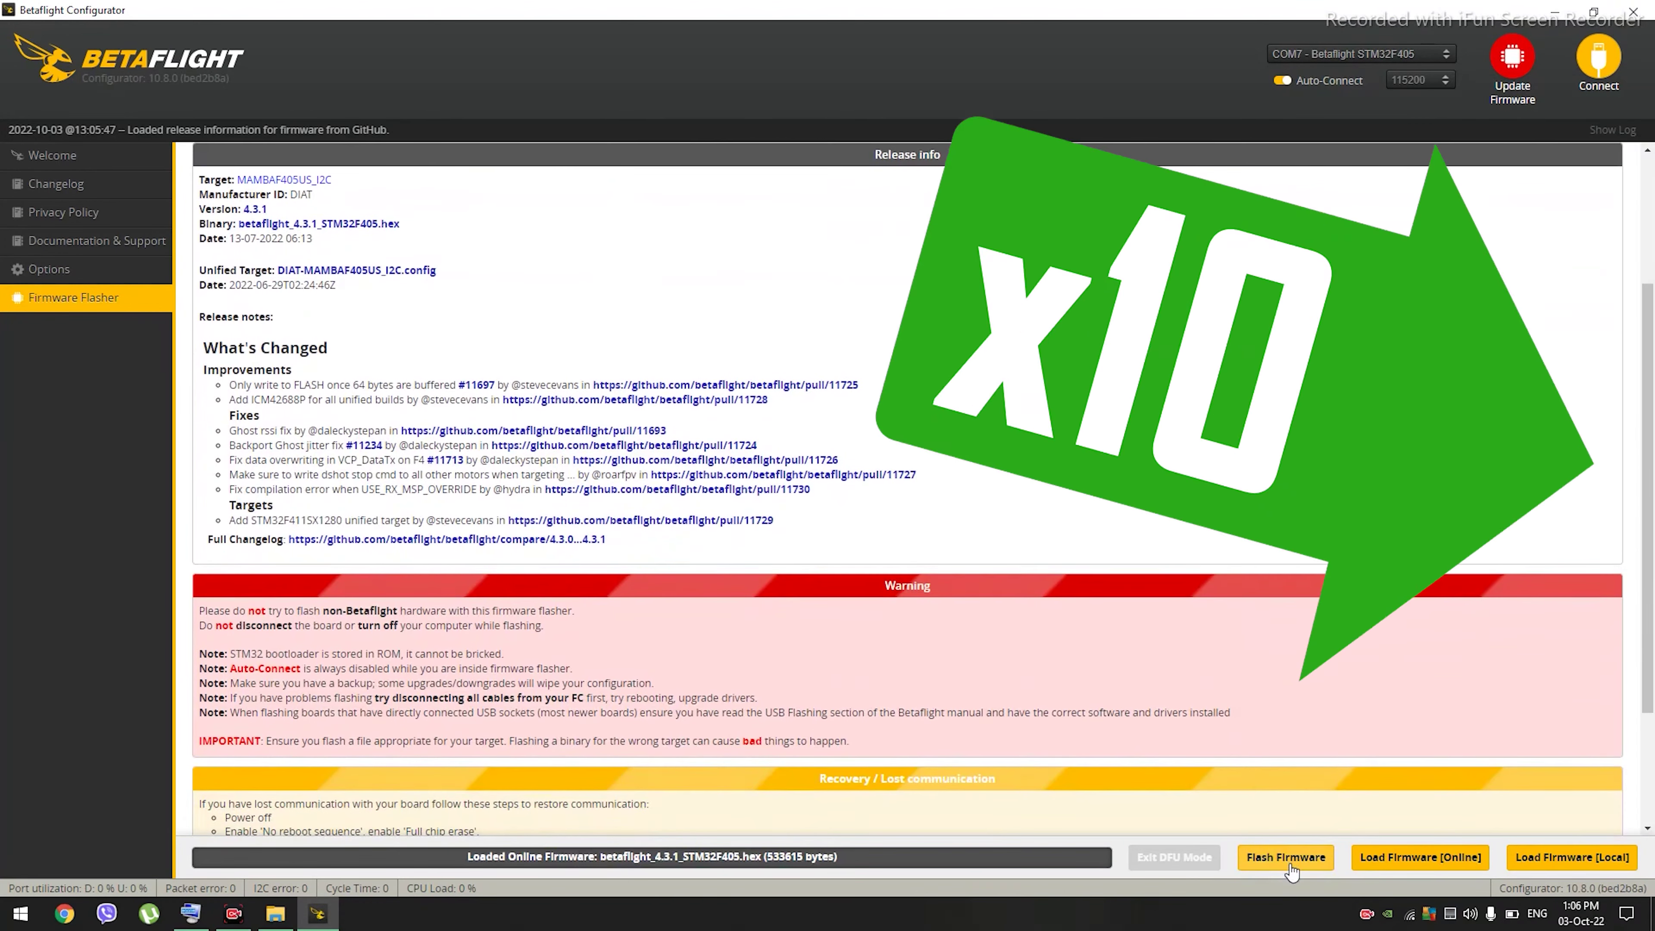
click(1286, 857)
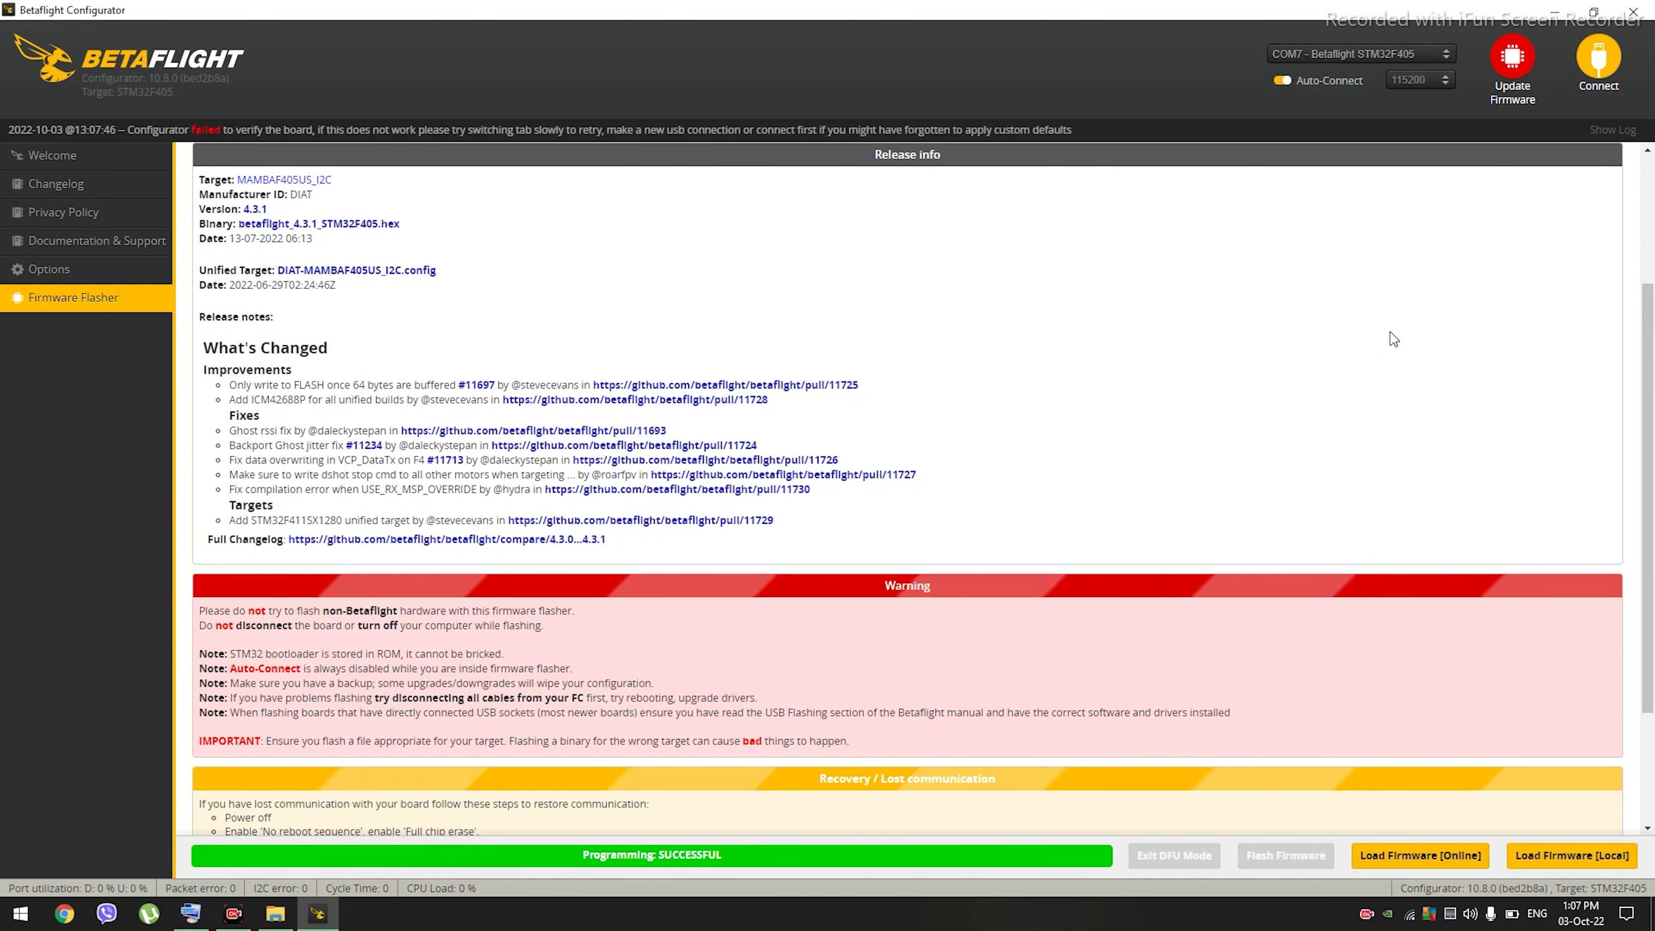
Step: Connect to the flight controller, apply the board's custom defaults and dismiss the configuration warning
click(1598, 58)
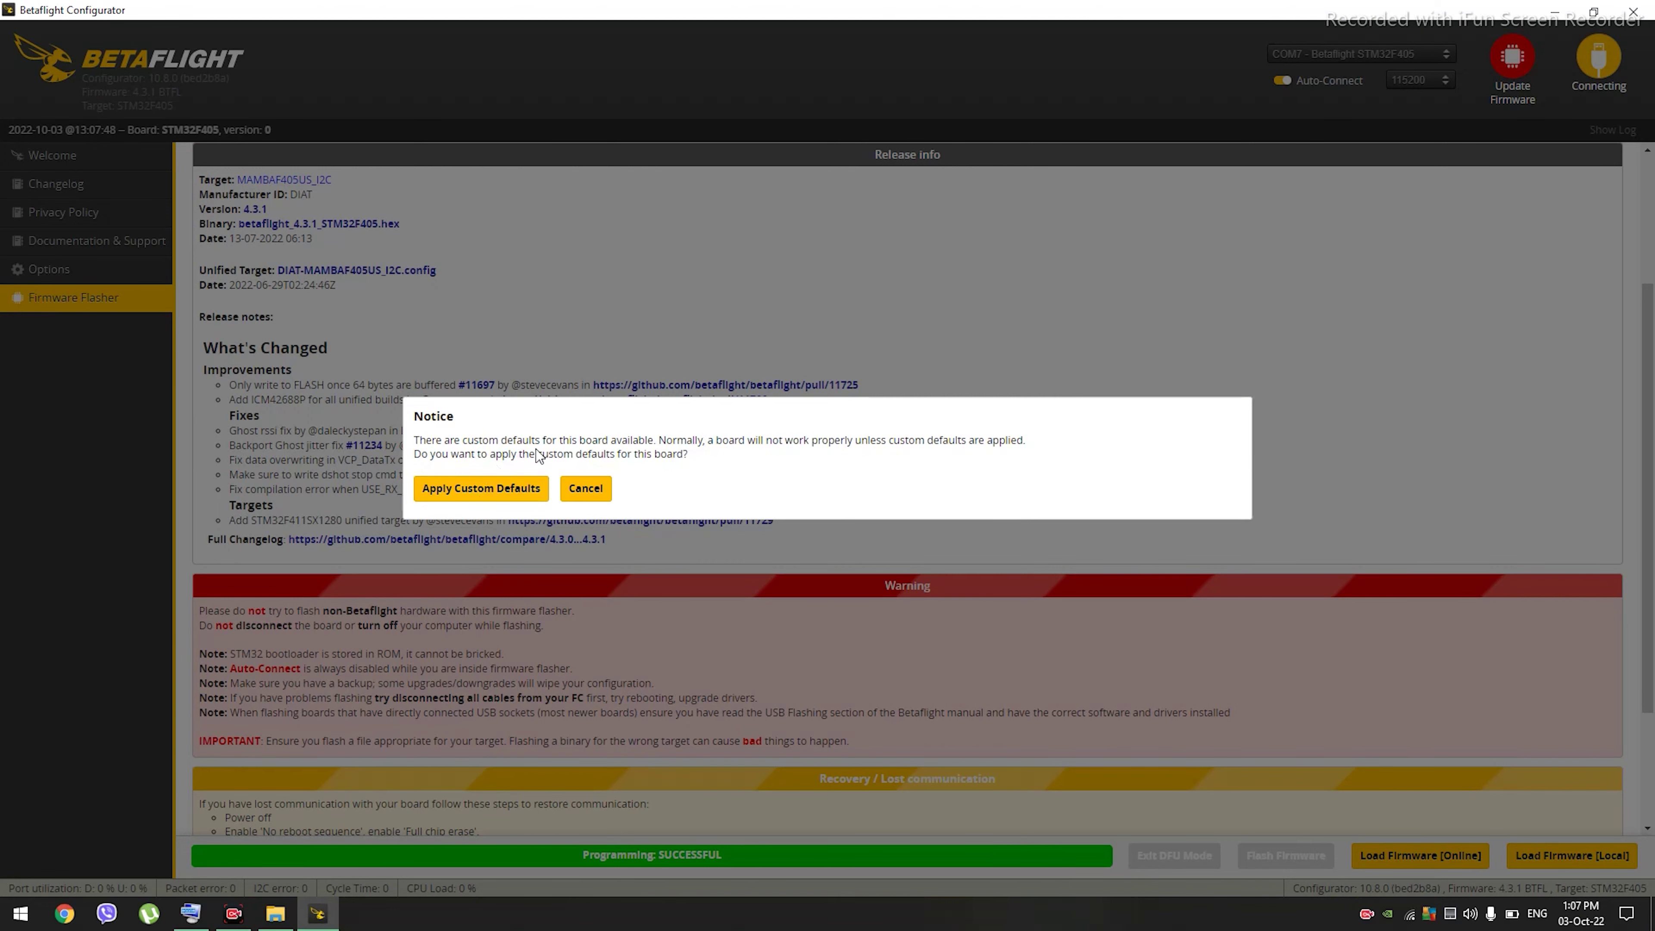
click(494, 488)
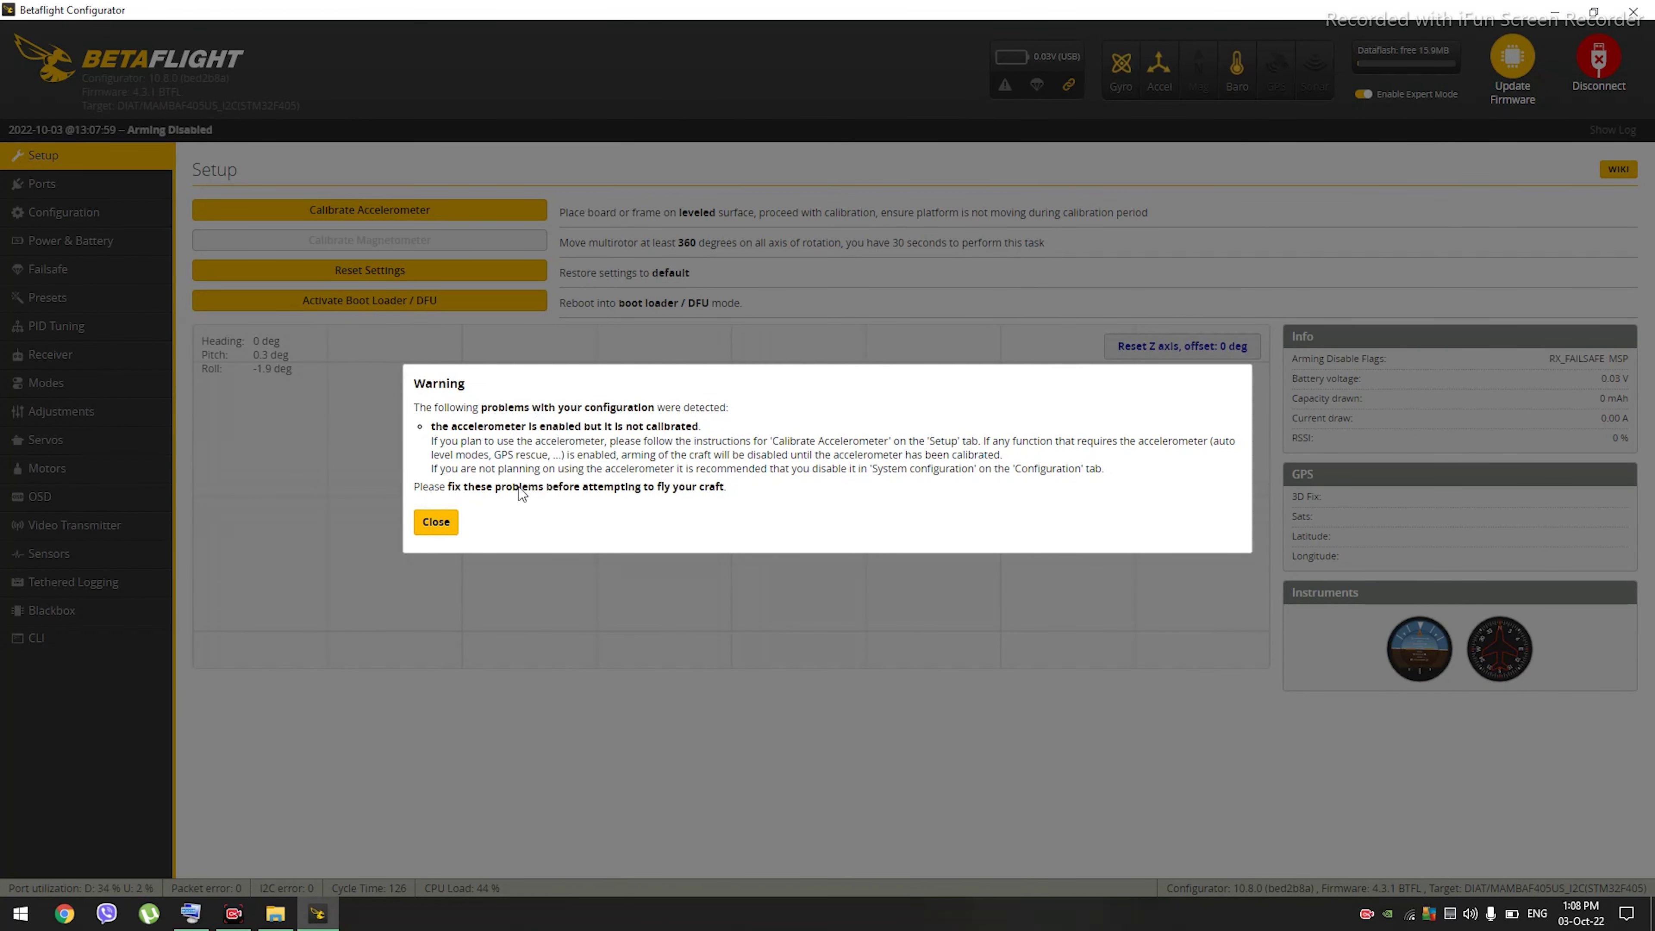
click(434, 529)
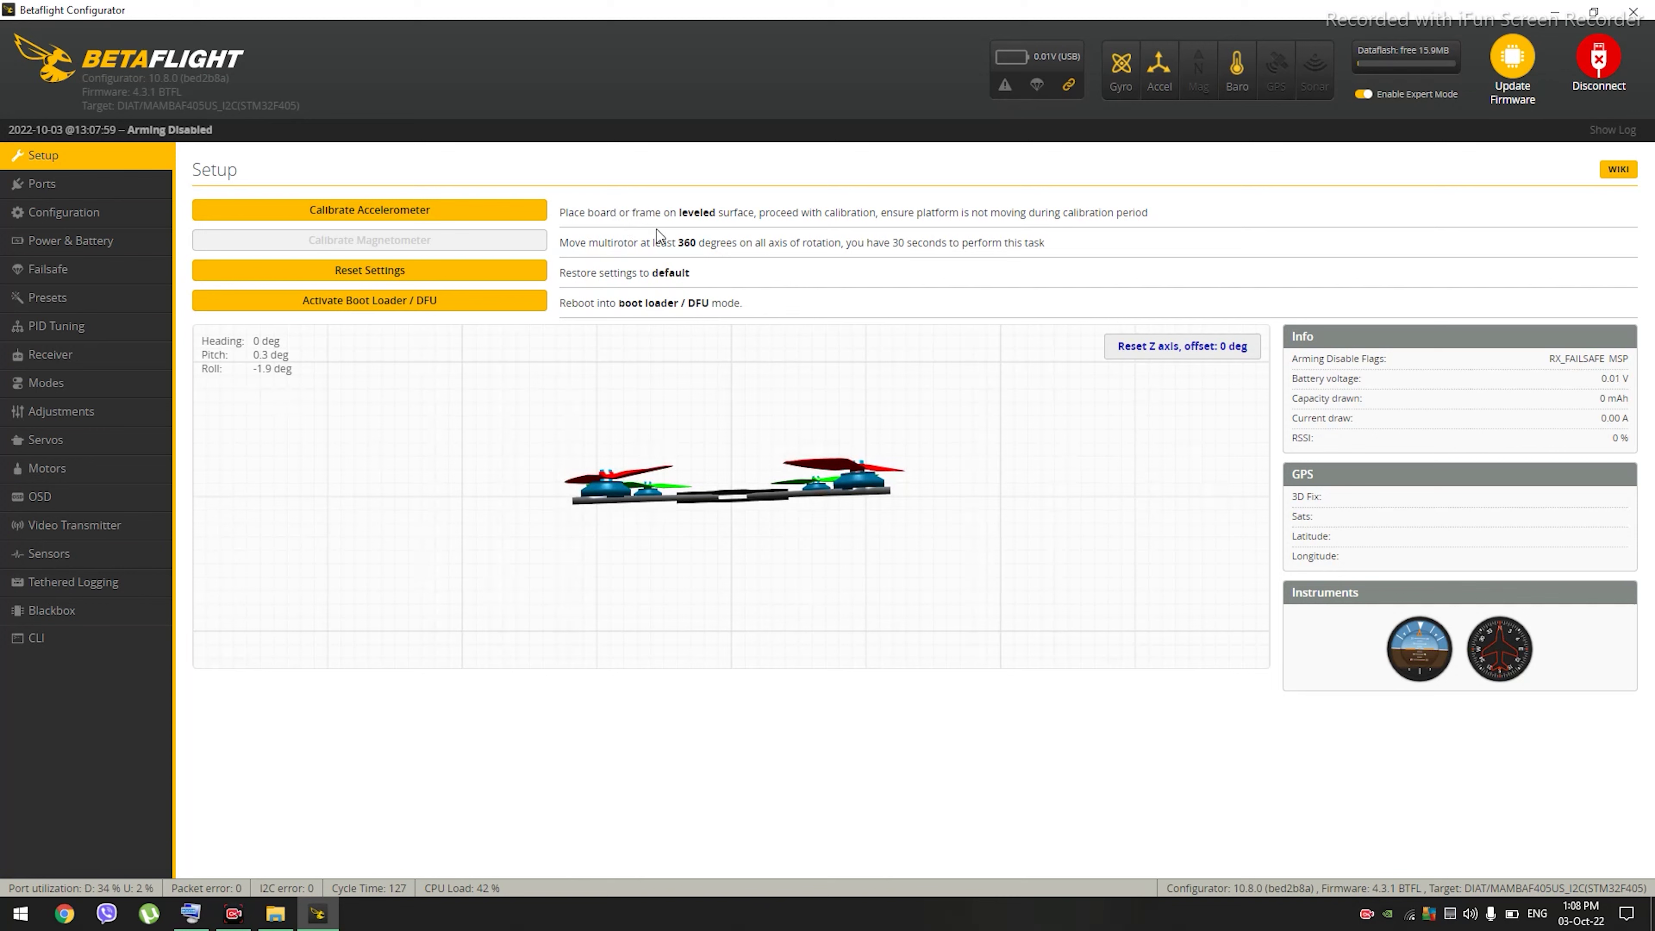
Step: Calibrate the accelerometer, save with a reboot, and check the 3D attitude model in Setup
click(538, 215)
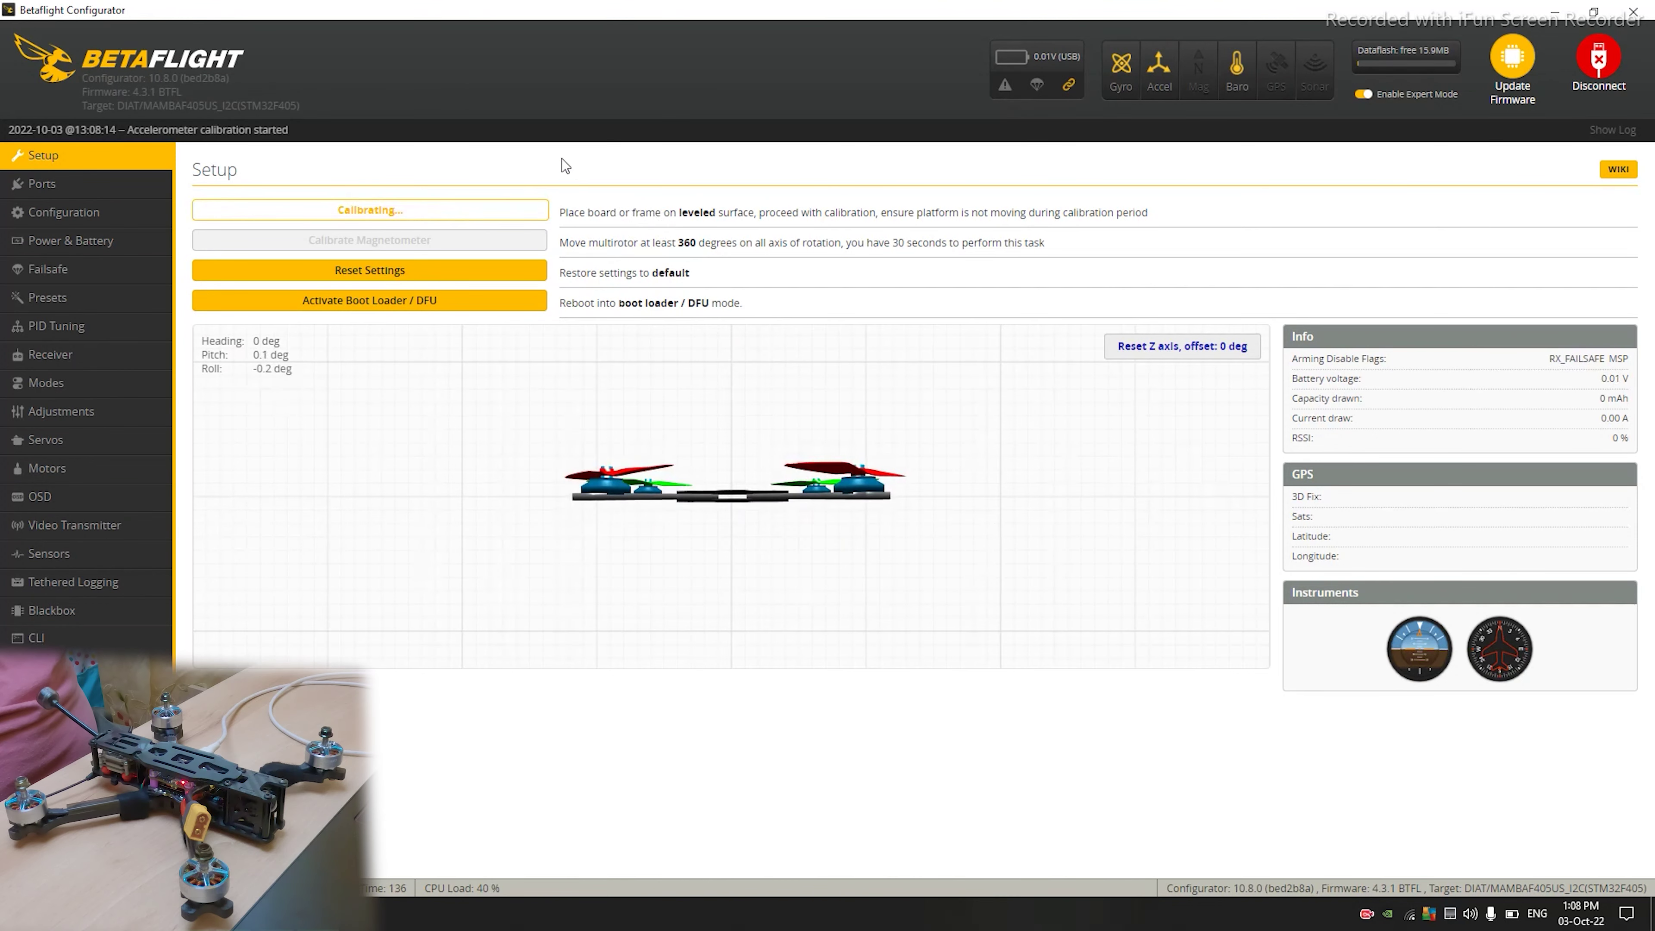
click(33, 213)
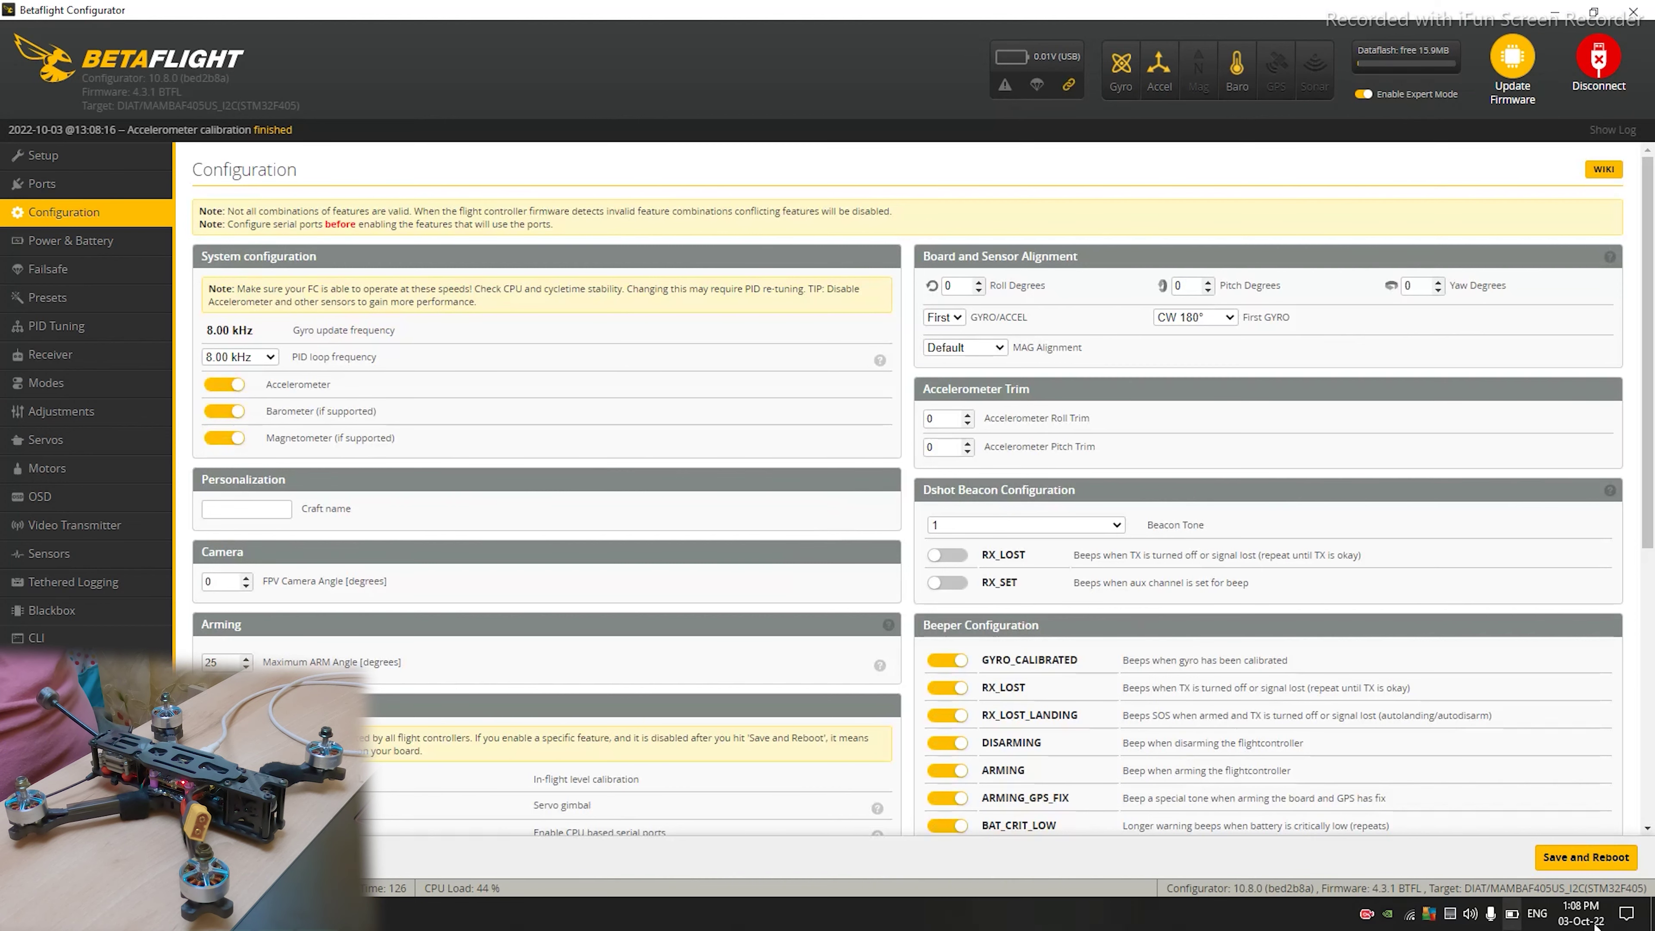
click(1588, 858)
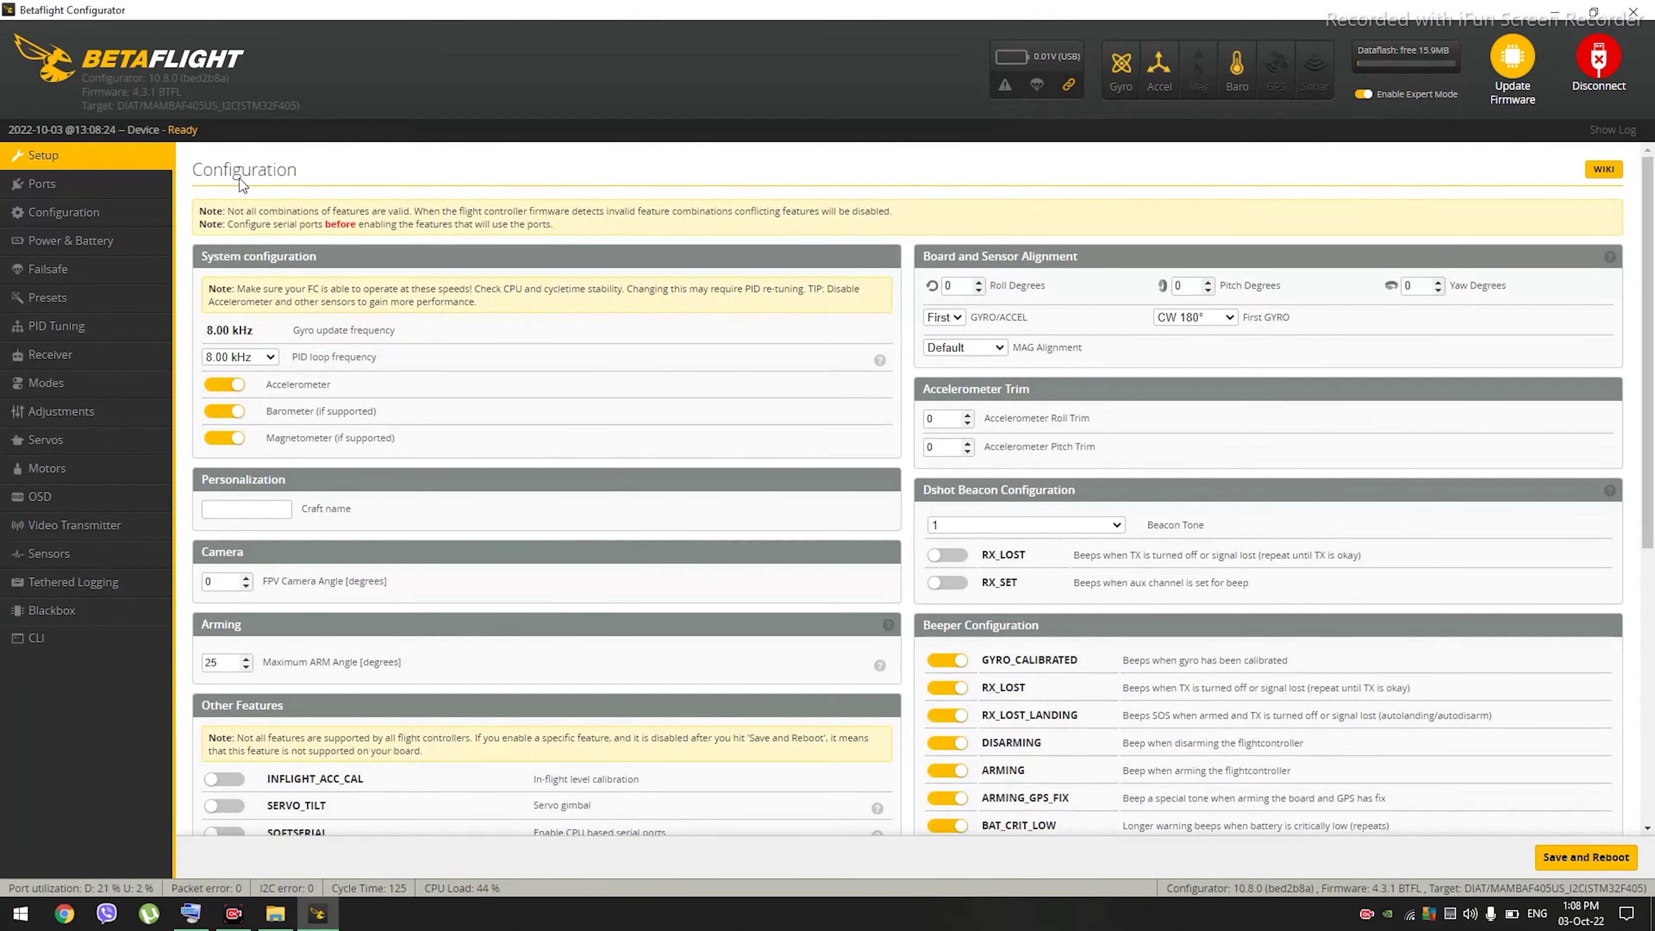
click(72, 212)
click(89, 167)
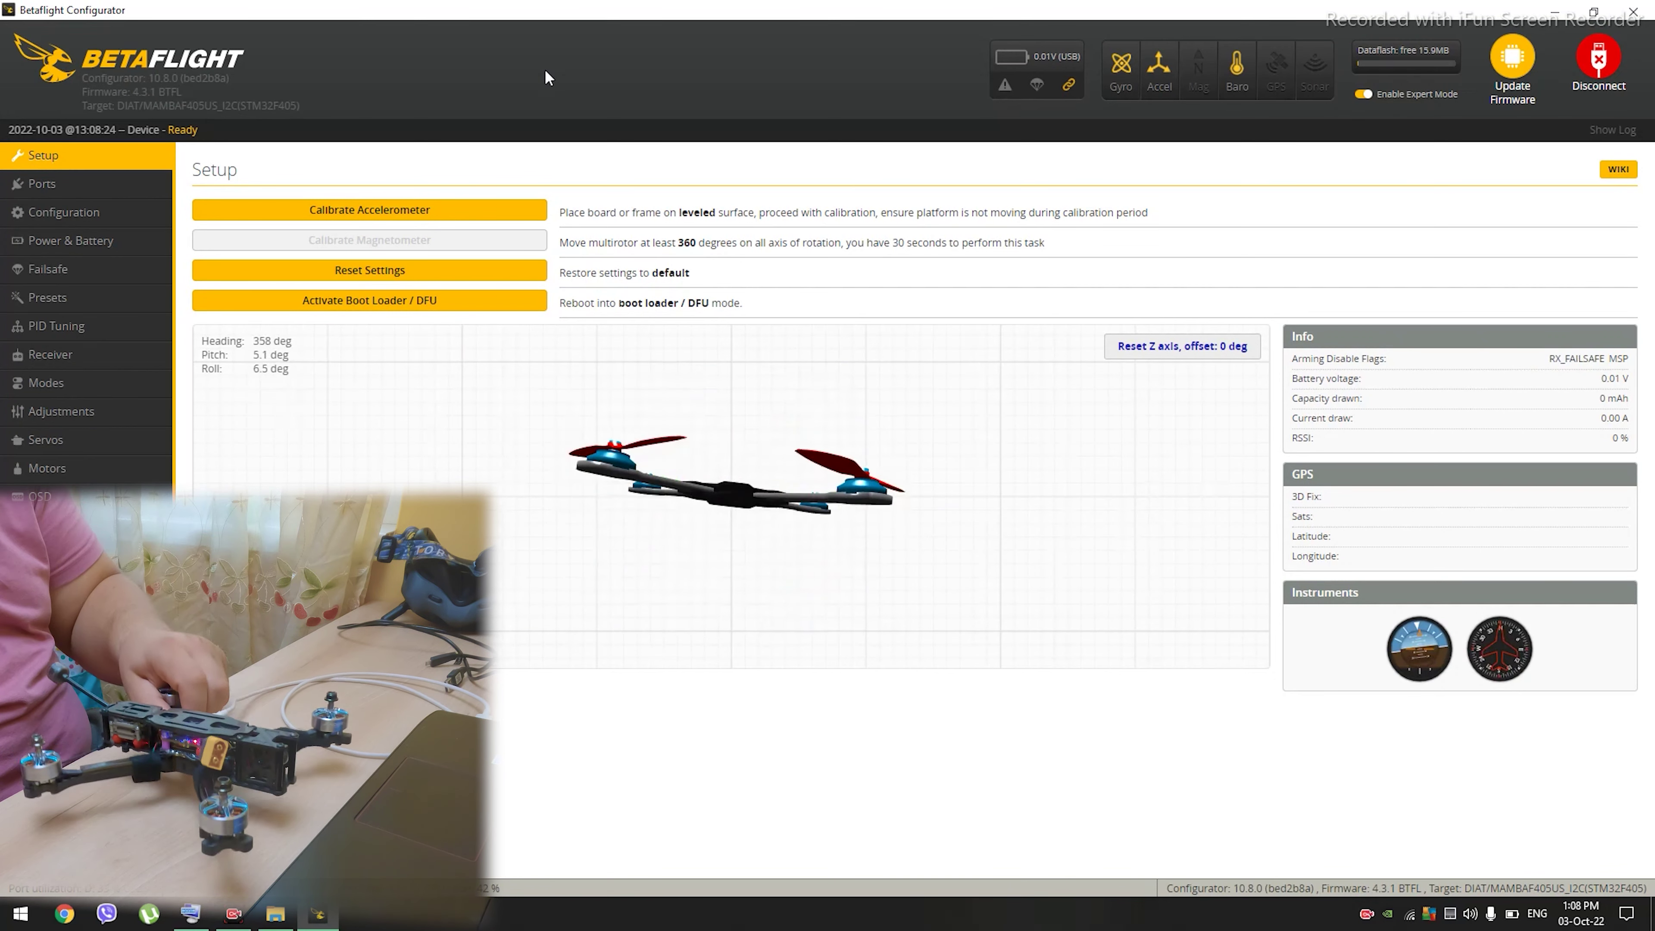
Step: Enable the RX_LOST and RX_SET beeps in the Dshot Beacon Configuration
click(32, 213)
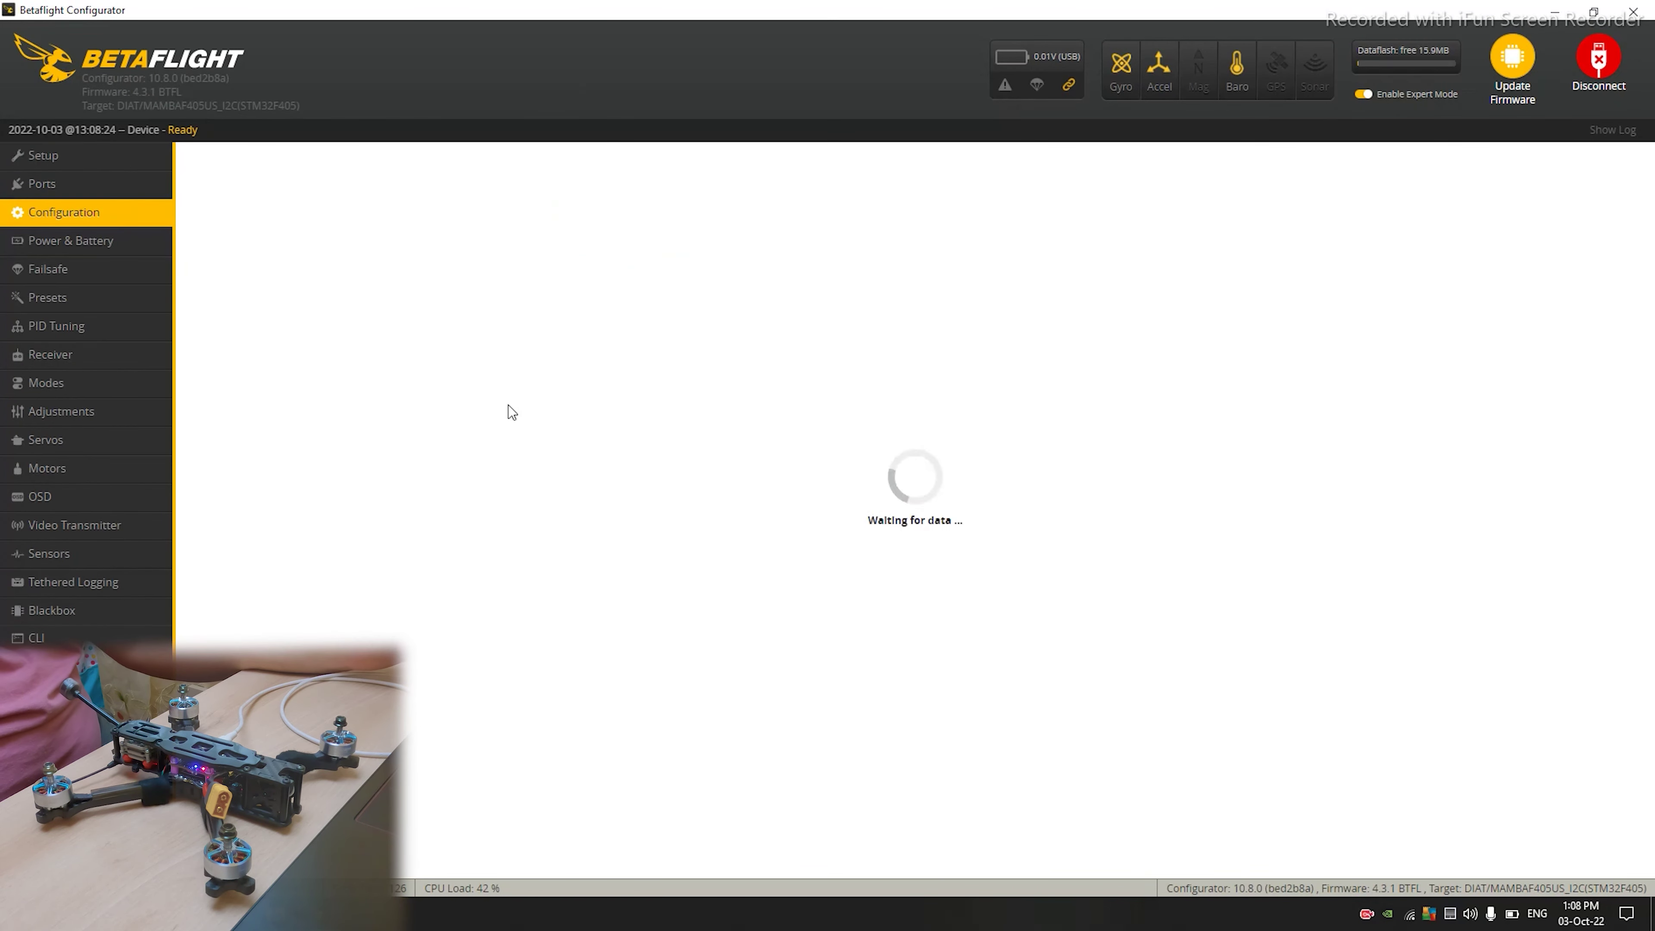
scroll(1183, 487, down, 1)
click(948, 469)
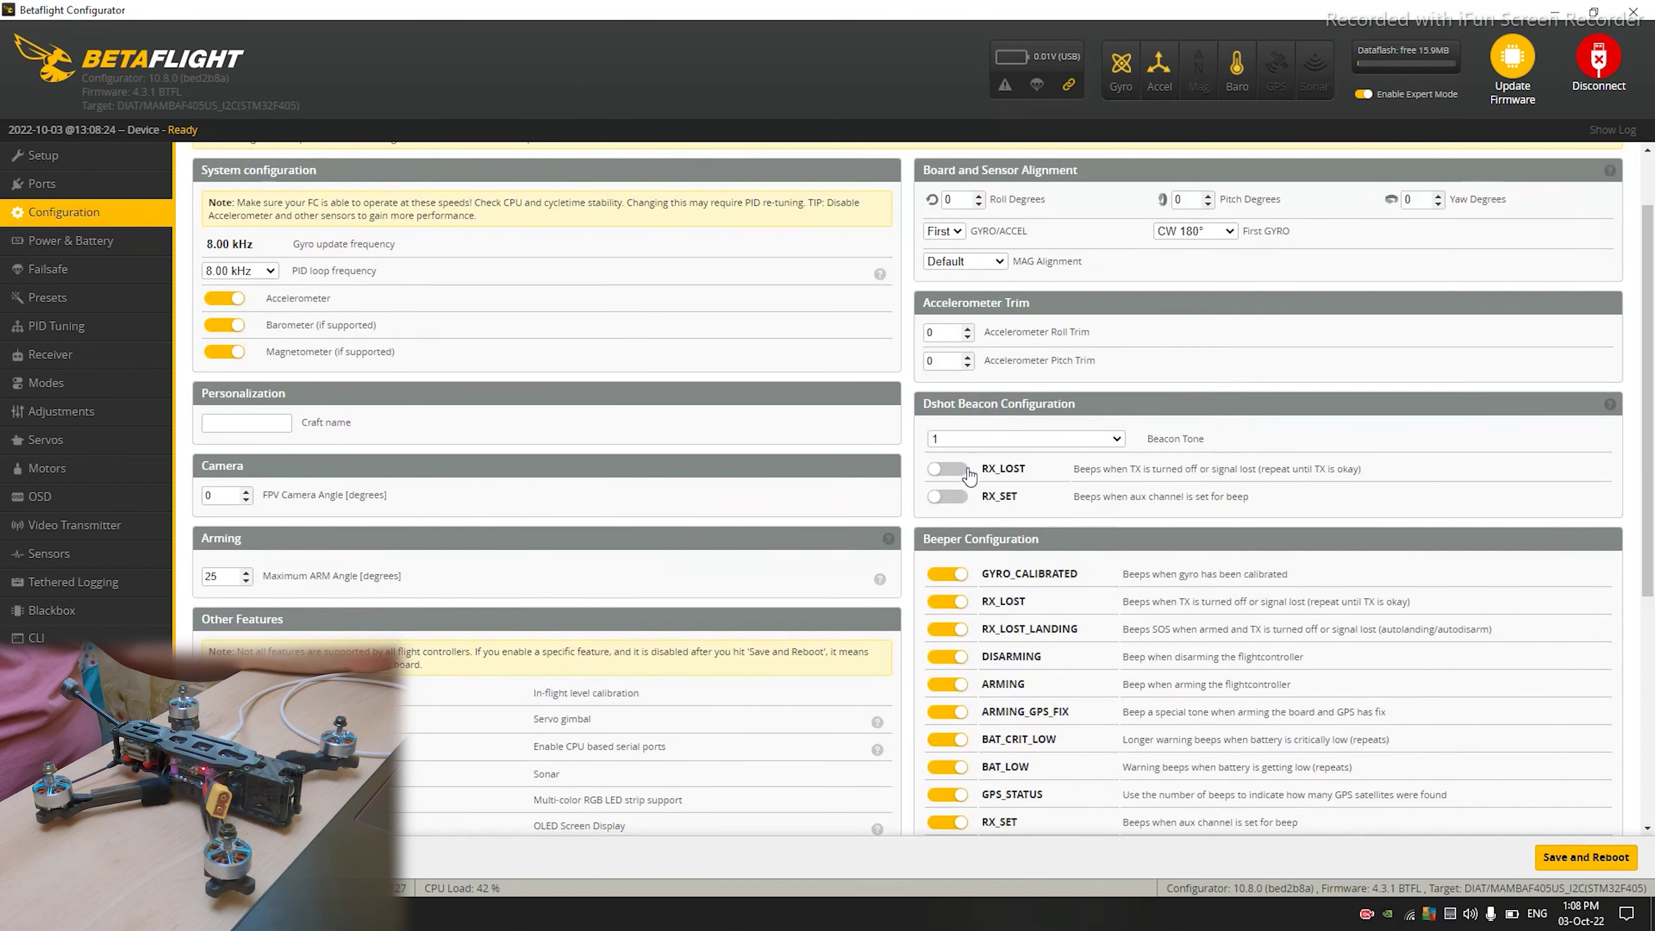
click(948, 497)
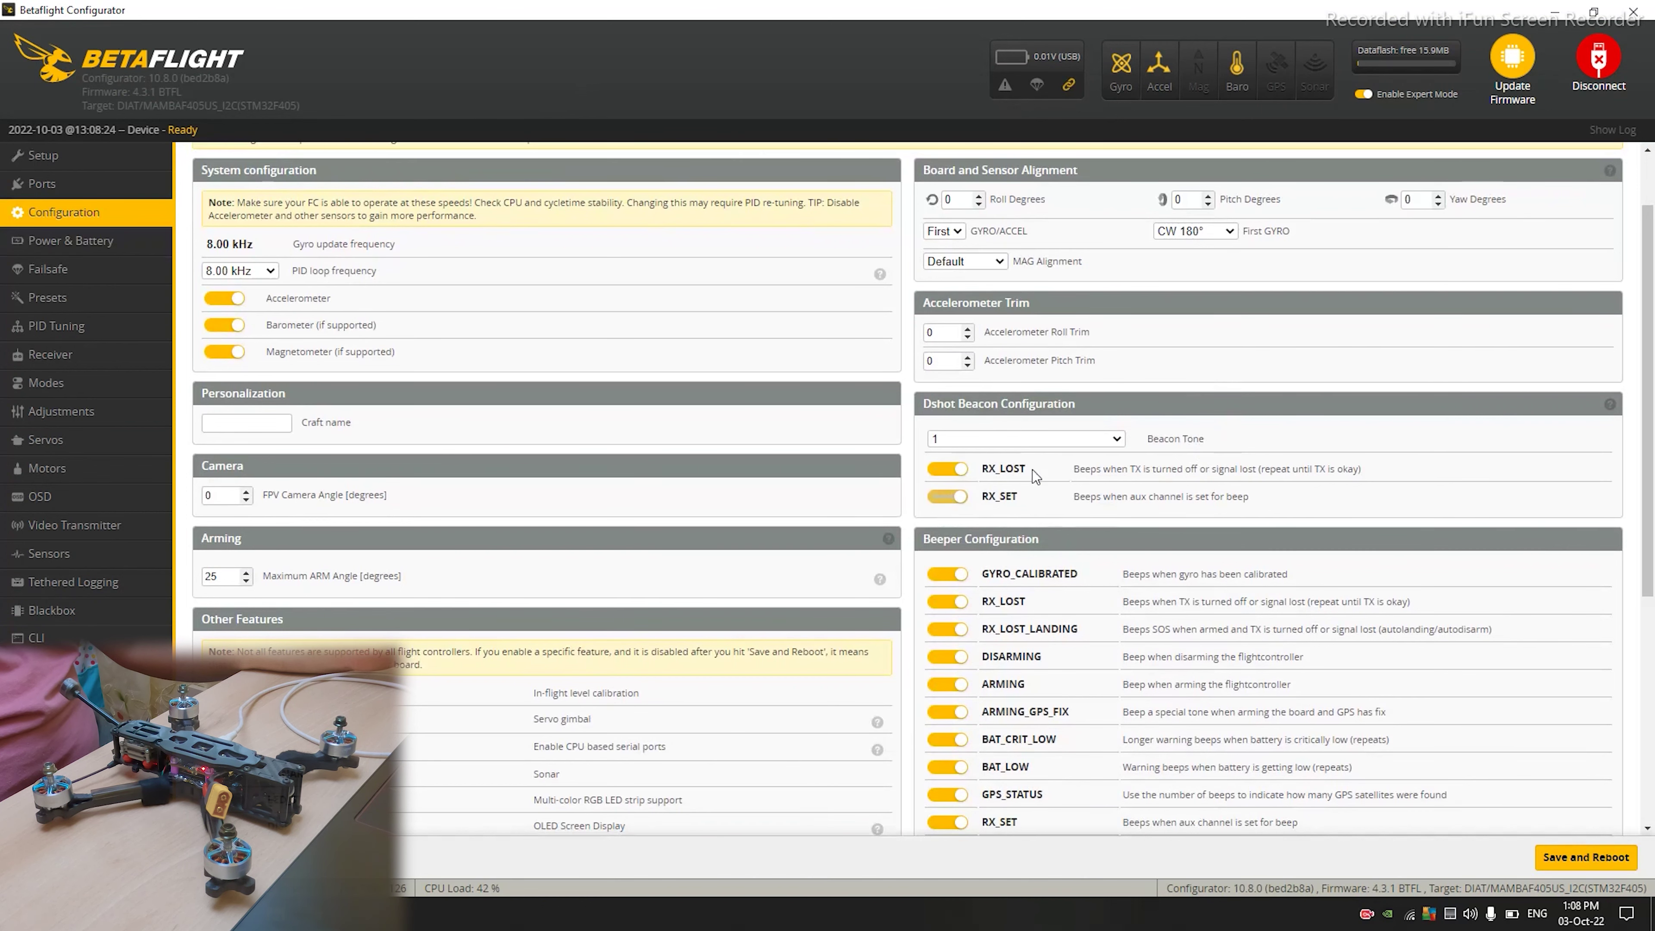
Step: Set the First GYRO alignment to CW 0°, save with a reboot, and recheck the attitude model in Setup
scroll(1245, 415, up, 1)
click(1228, 323)
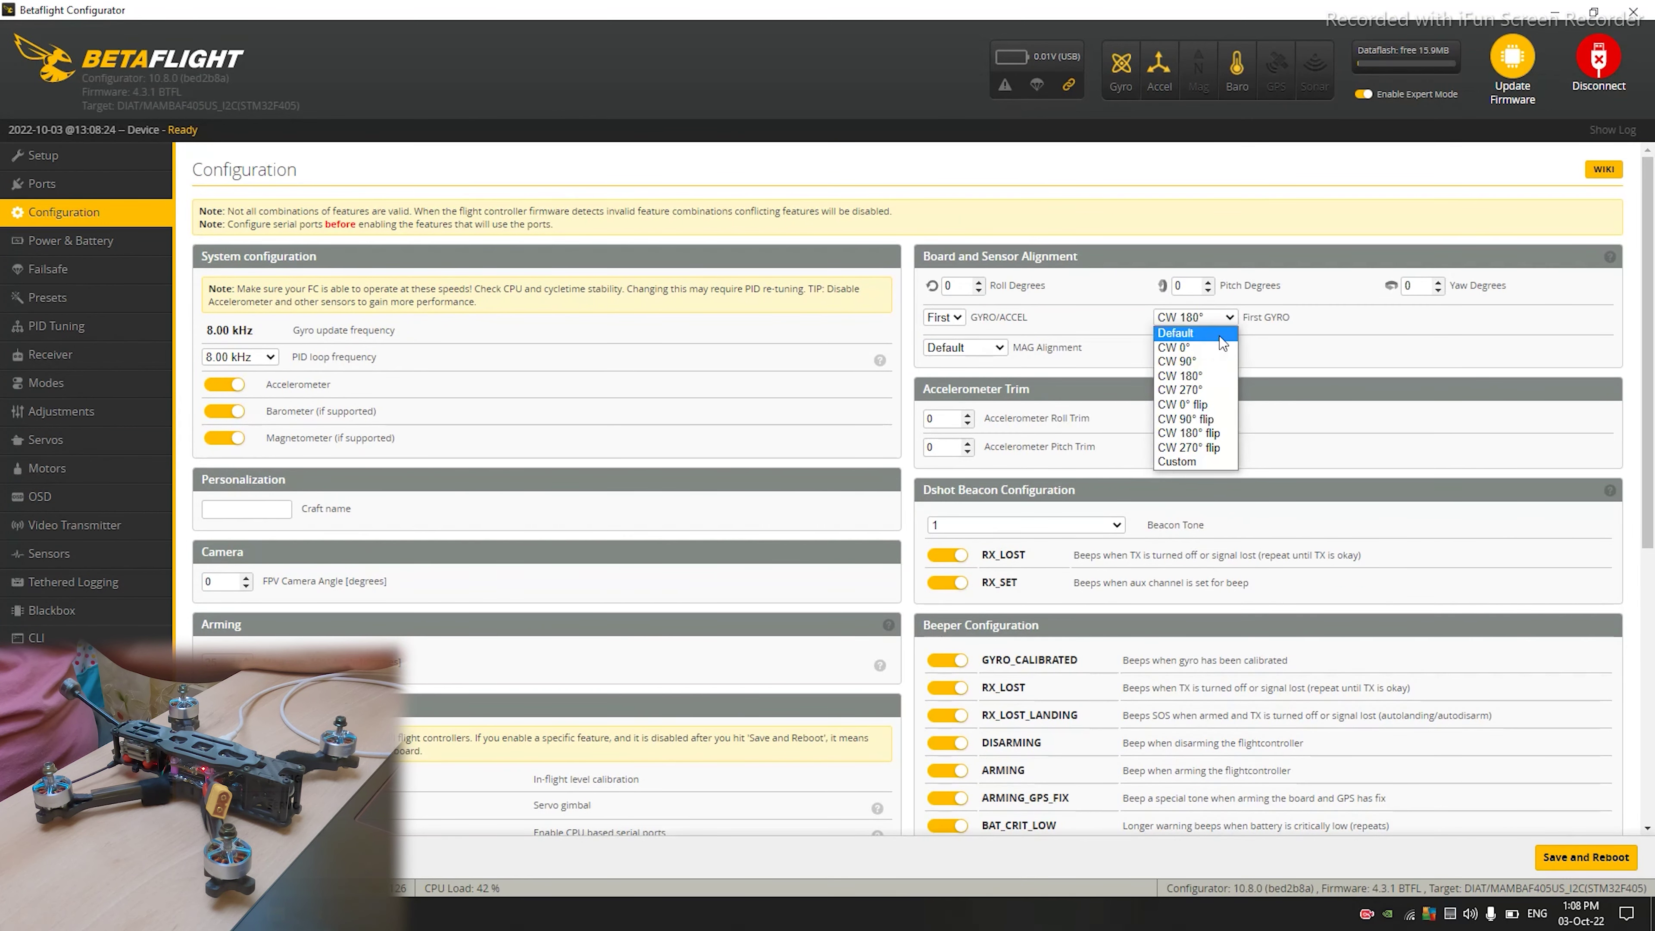
click(1212, 347)
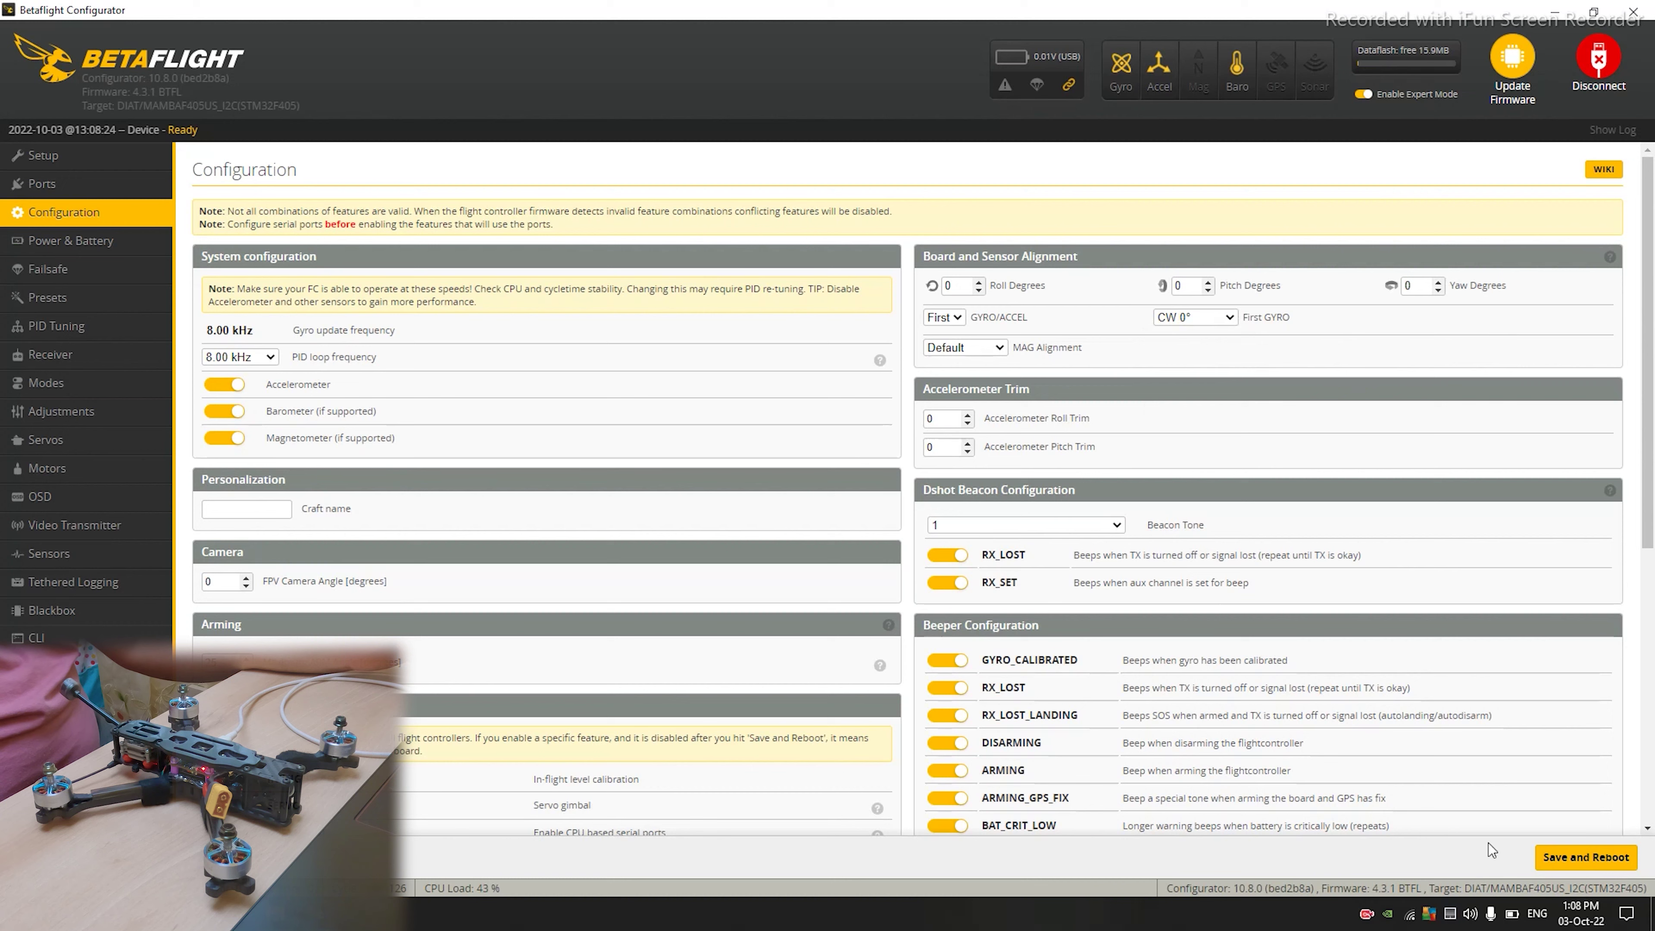
click(1574, 857)
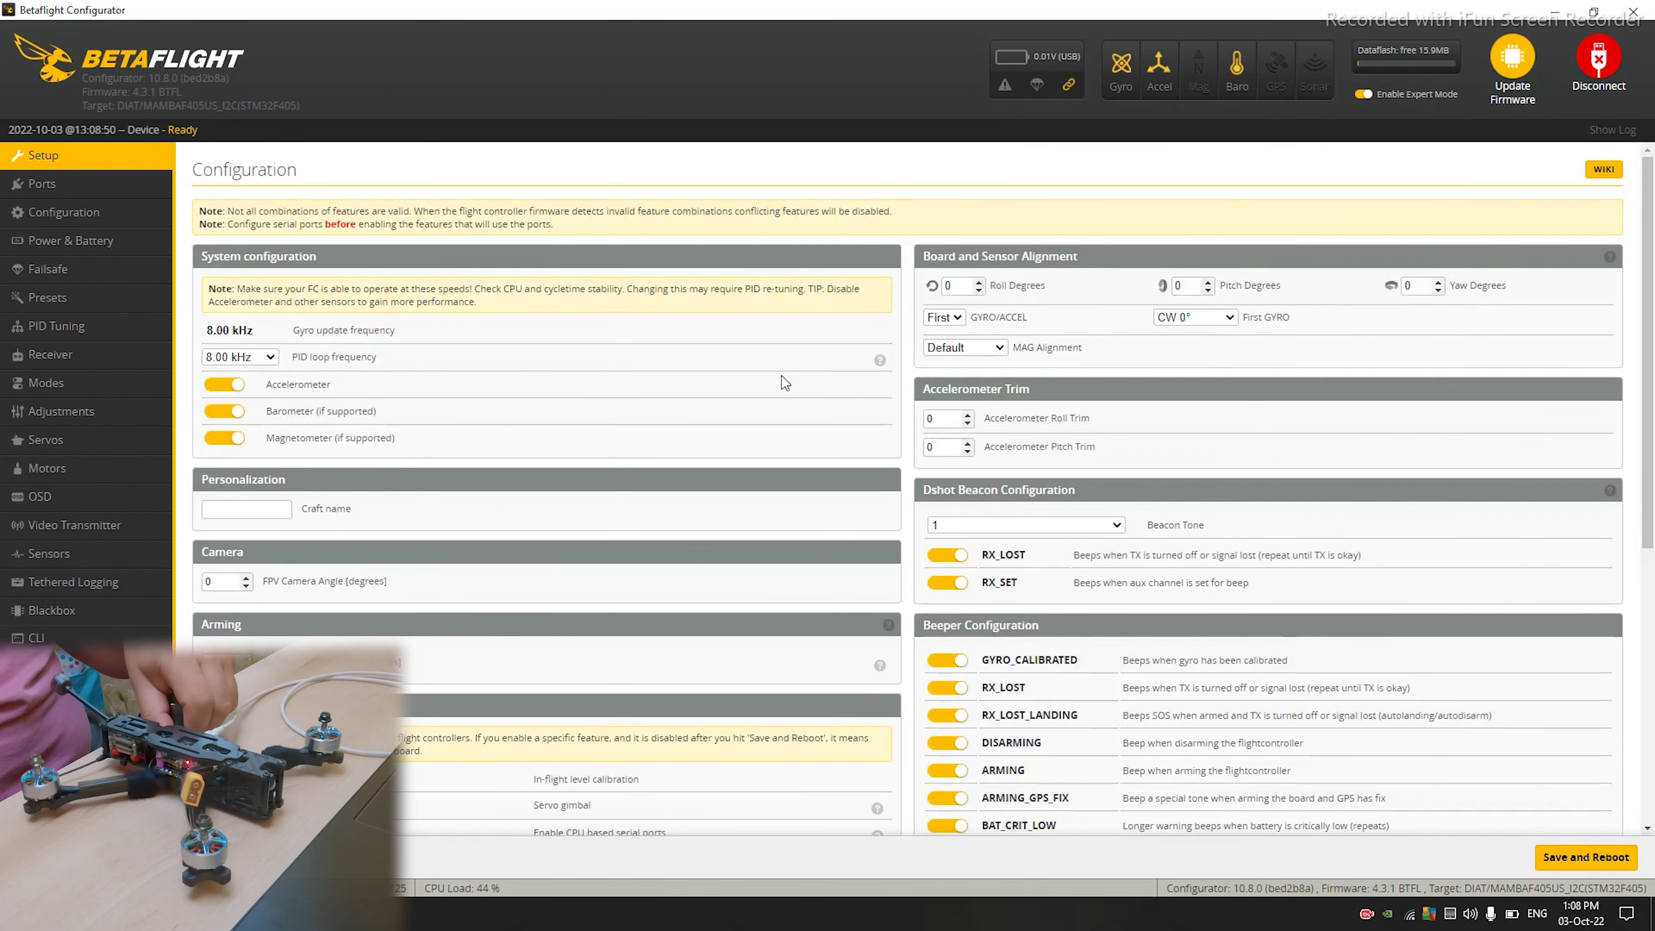
click(108, 158)
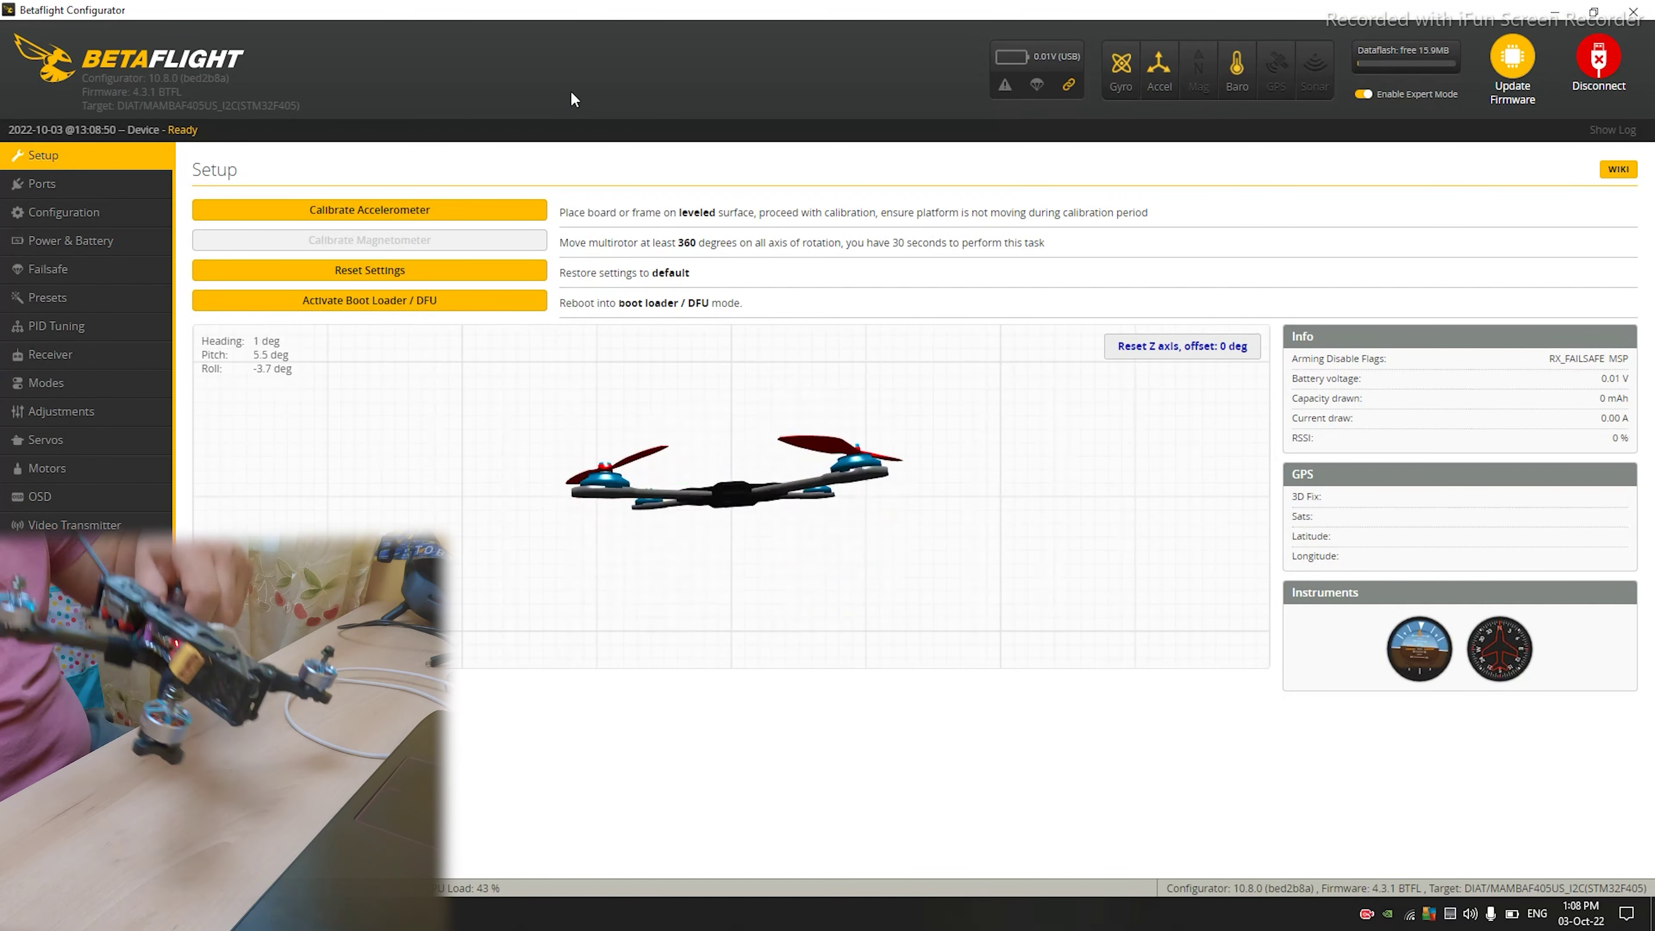
Step: Recalibrate the accelerometer with the changed gyro alignment, and save the configuration with a reboot
click(458, 210)
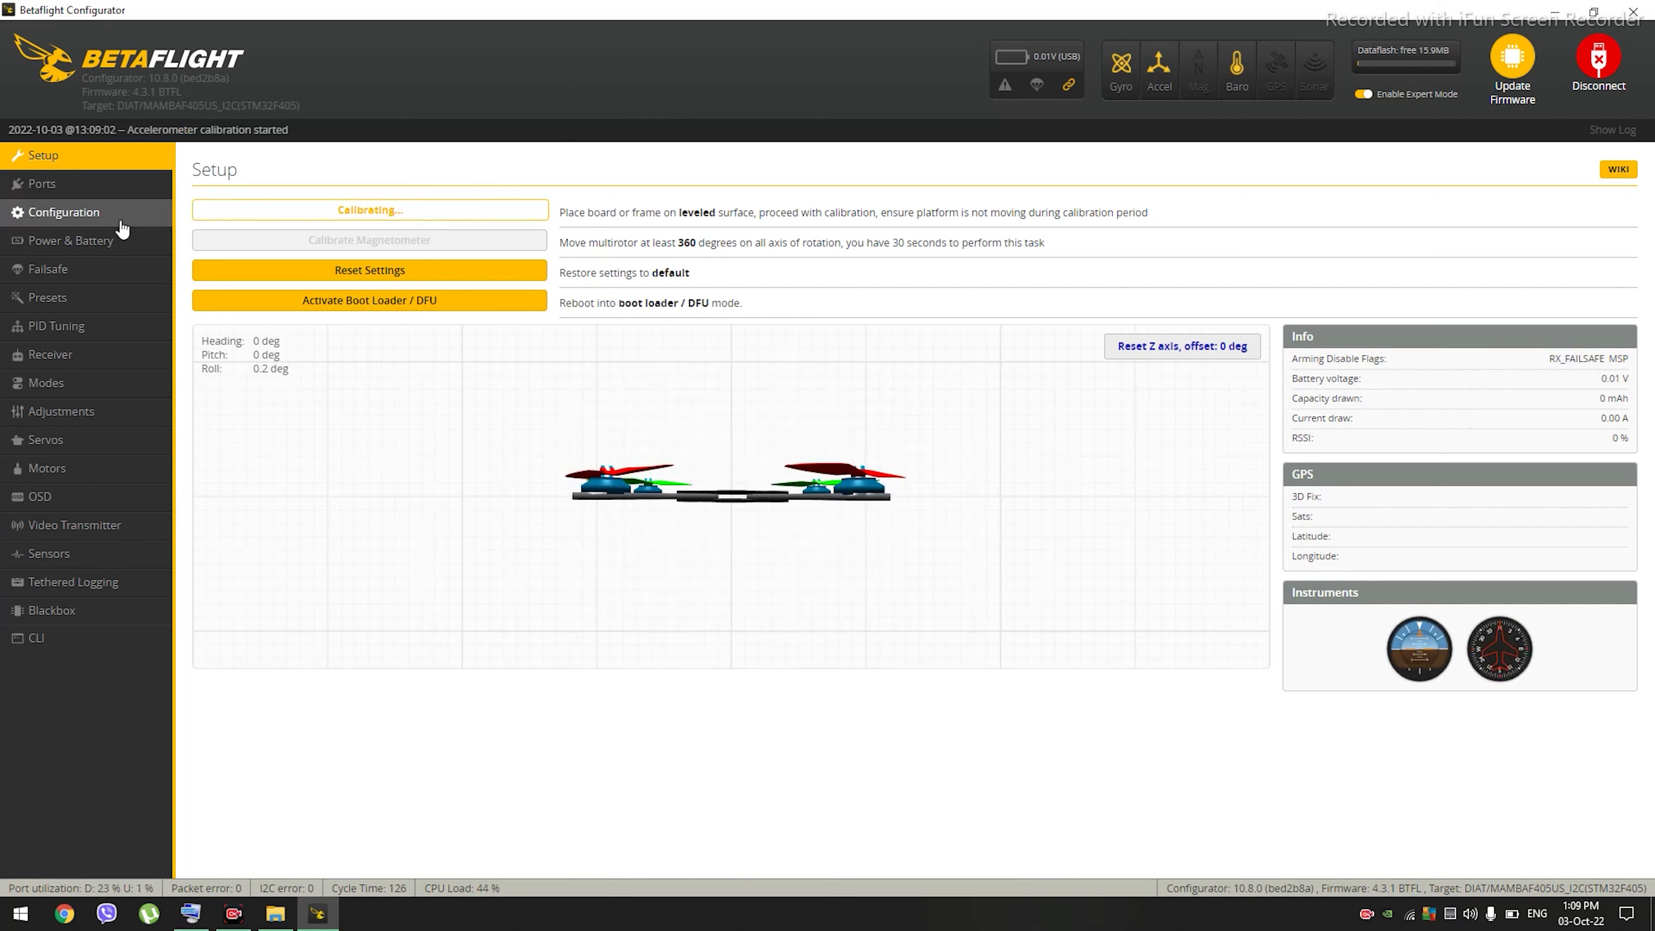
click(121, 223)
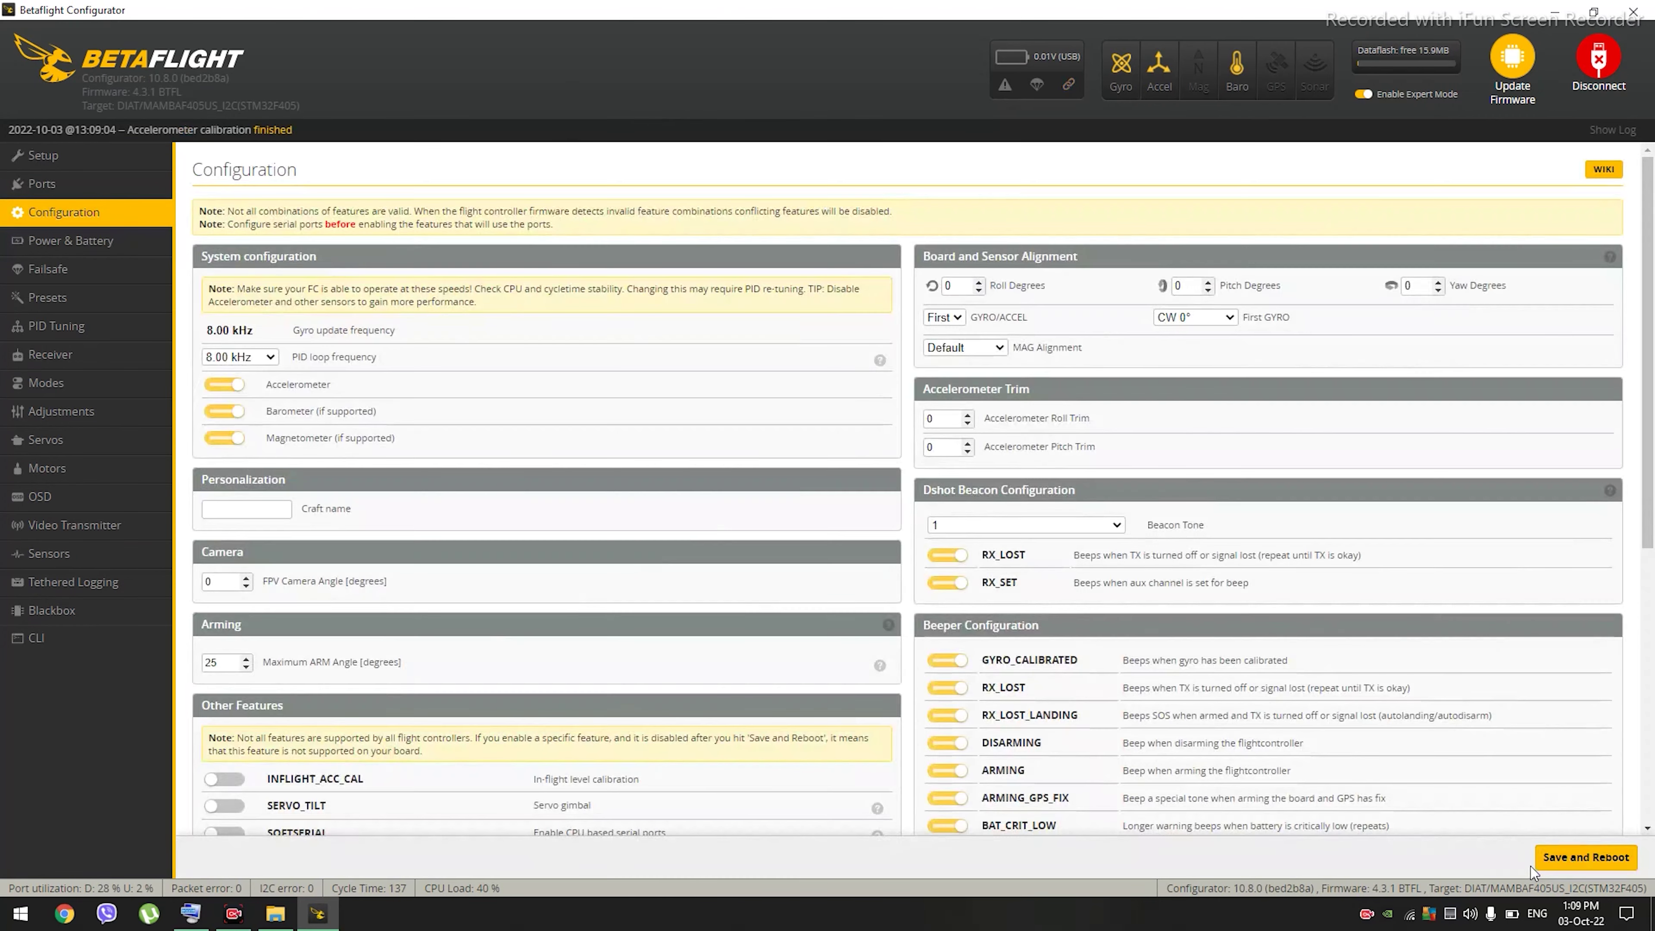
click(1567, 859)
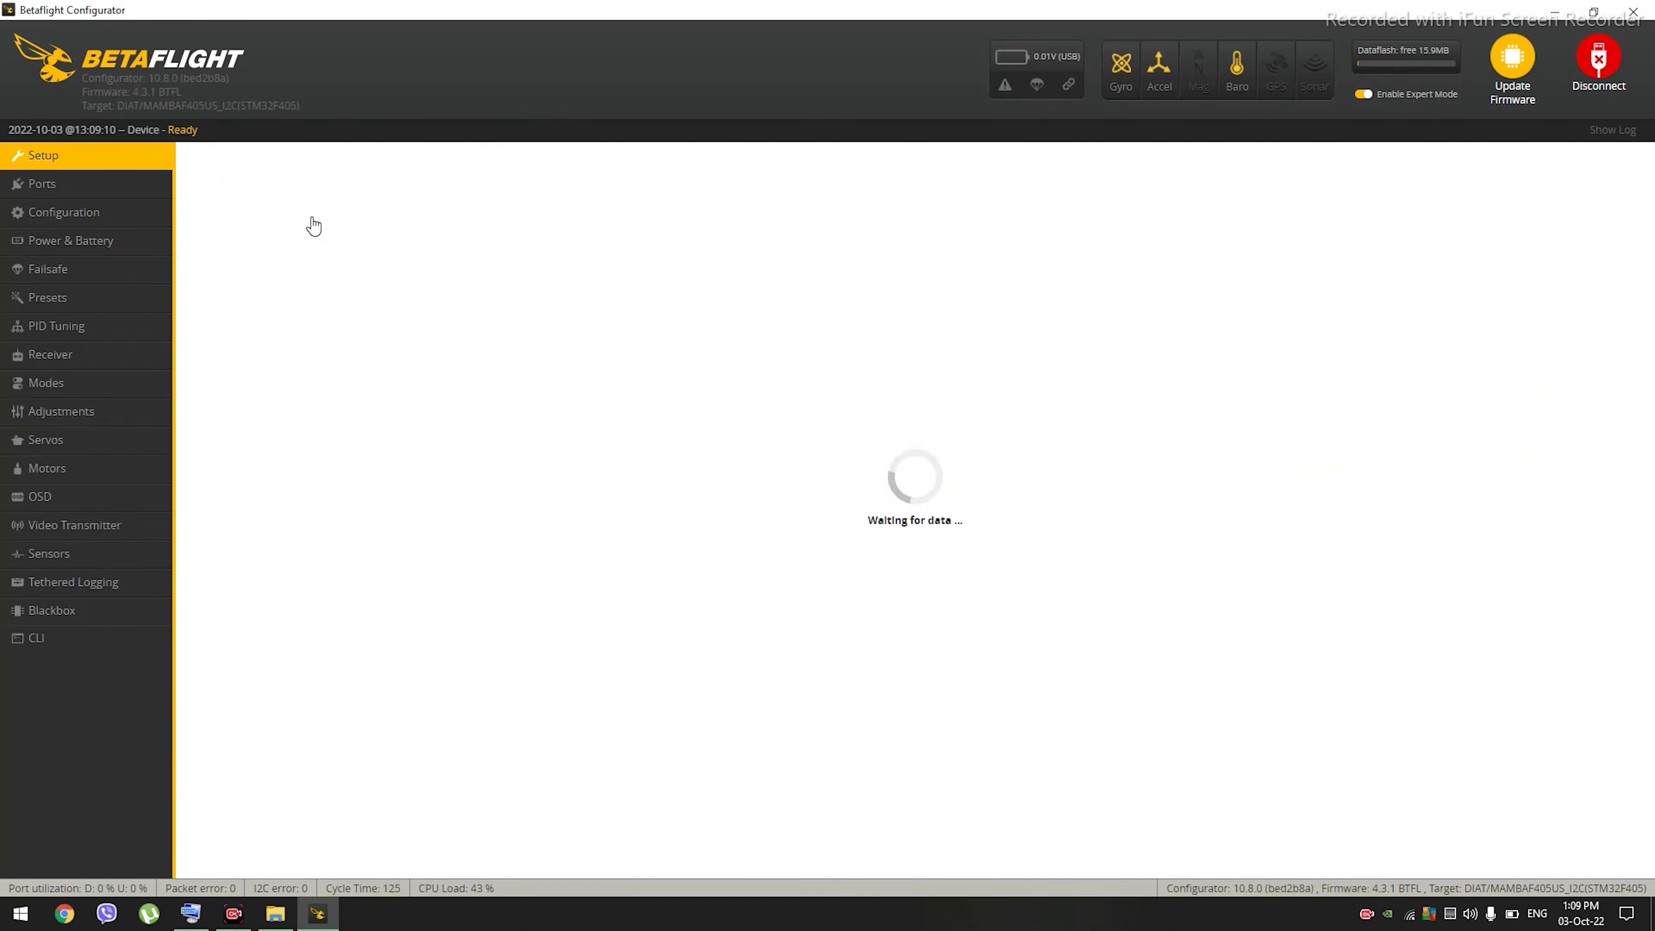
Step: Disable the barometer and magnetometer in the System configuration
click(134, 225)
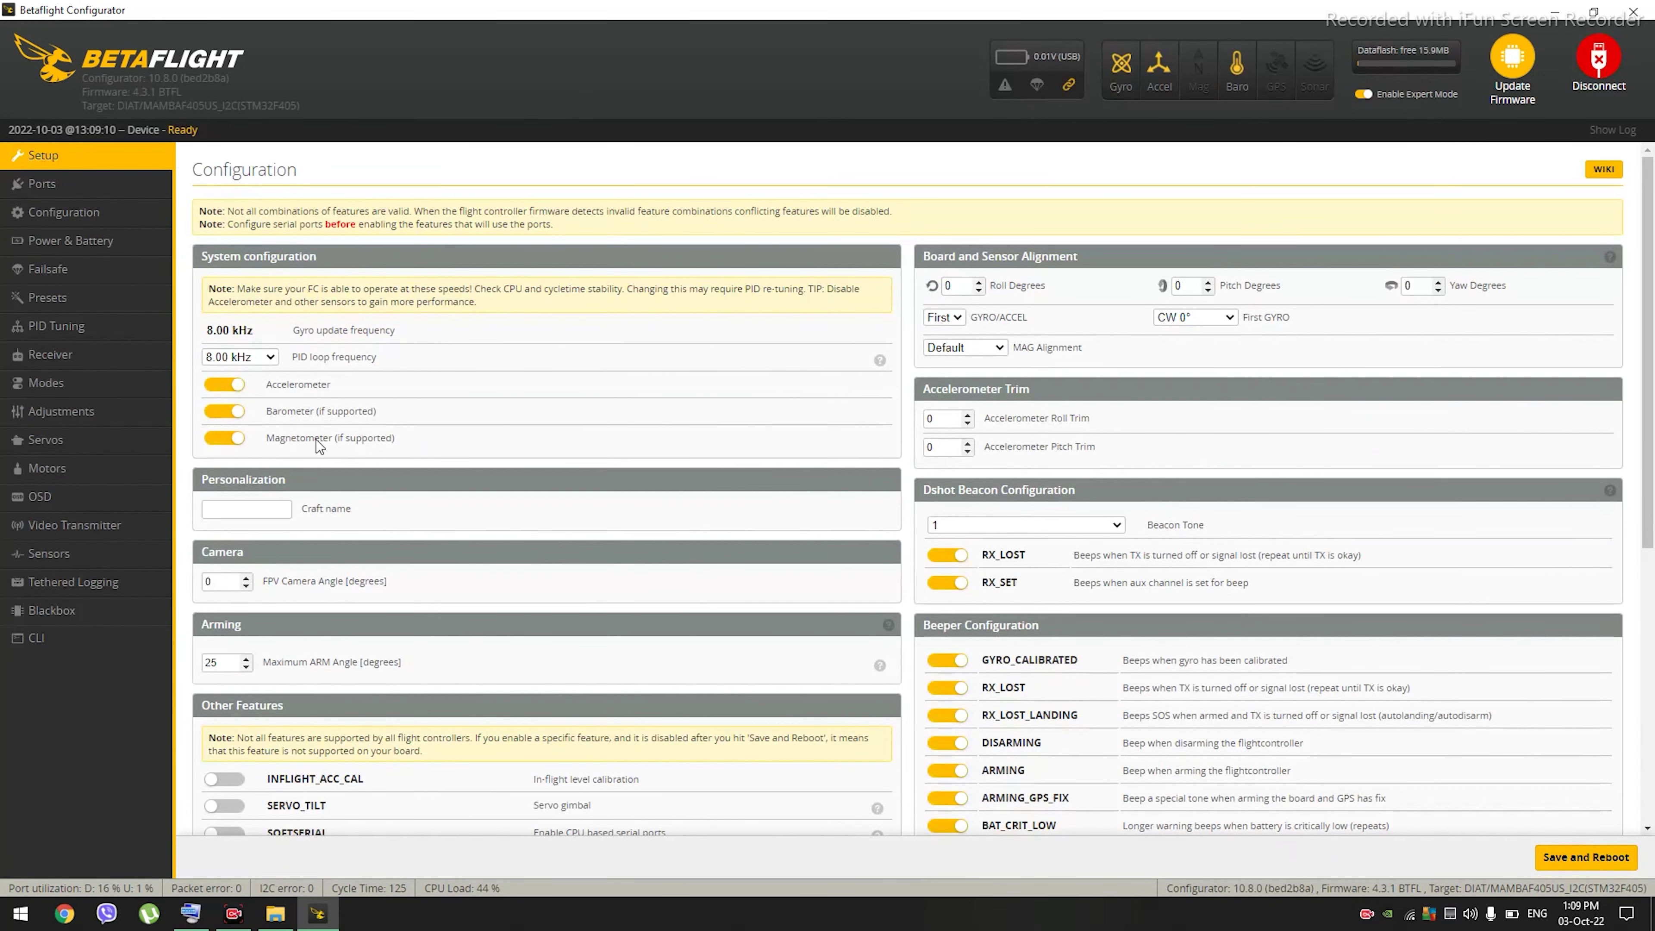
click(225, 413)
click(225, 438)
scroll(431, 411, down, 3)
scroll(418, 408, up, 3)
Step: Set the PID loop frequency to 4.00 kHz and the Maximum ARM Angle to 180 degrees
click(263, 359)
click(256, 392)
scroll(471, 351, down, 3)
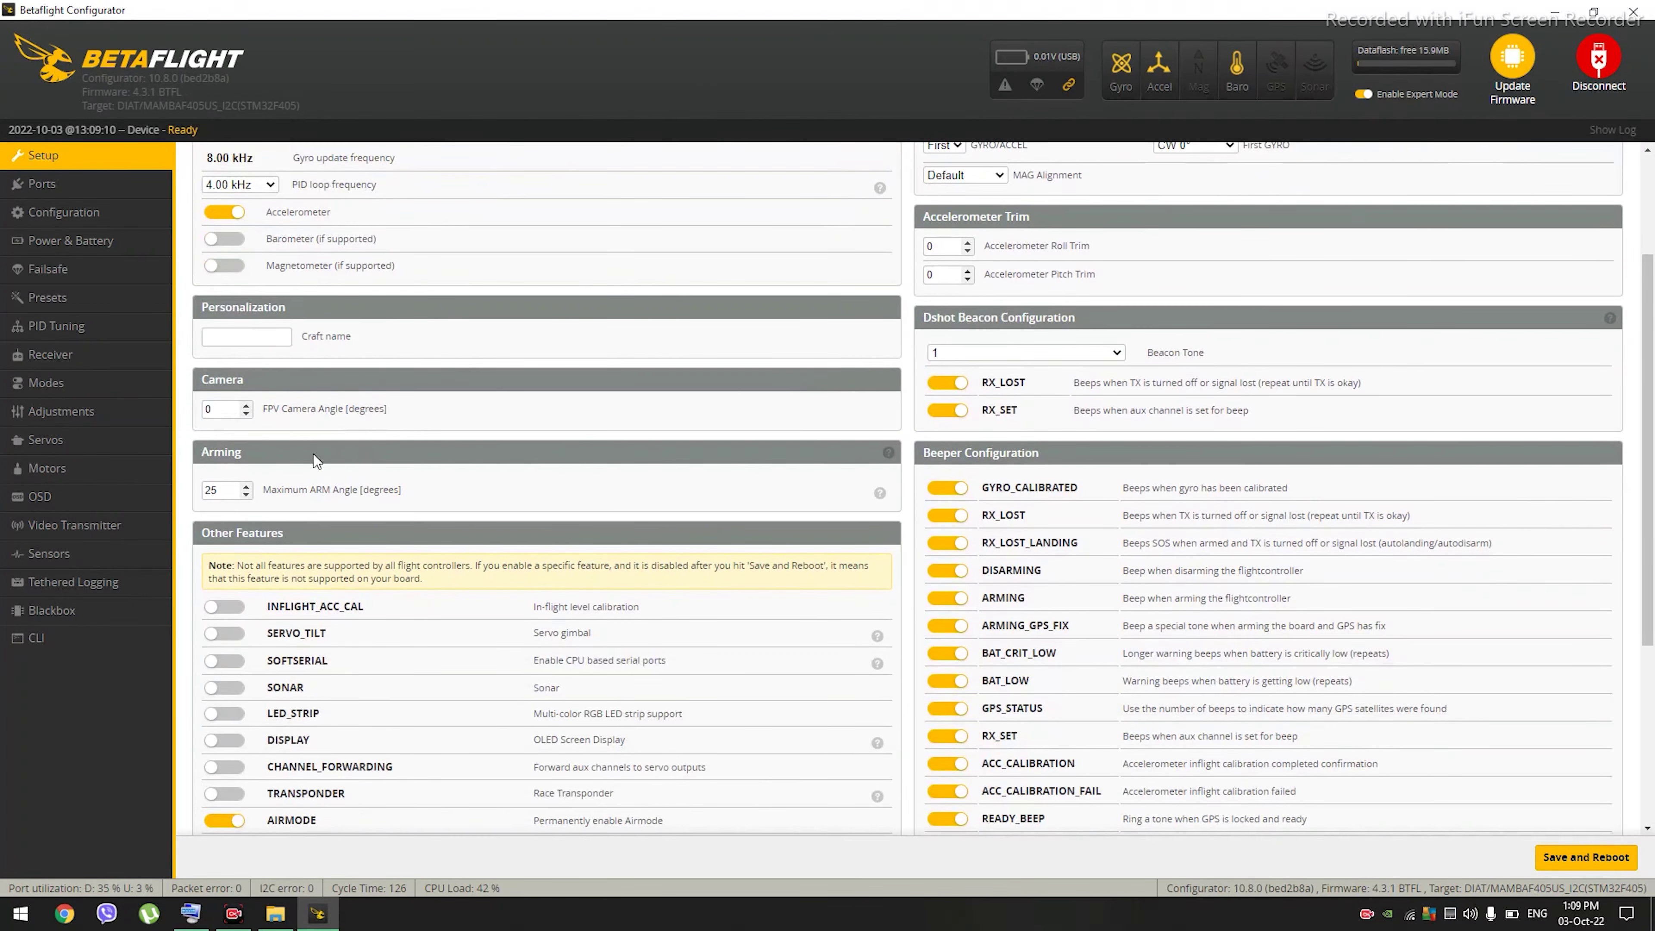
drag(228, 495, 179, 494)
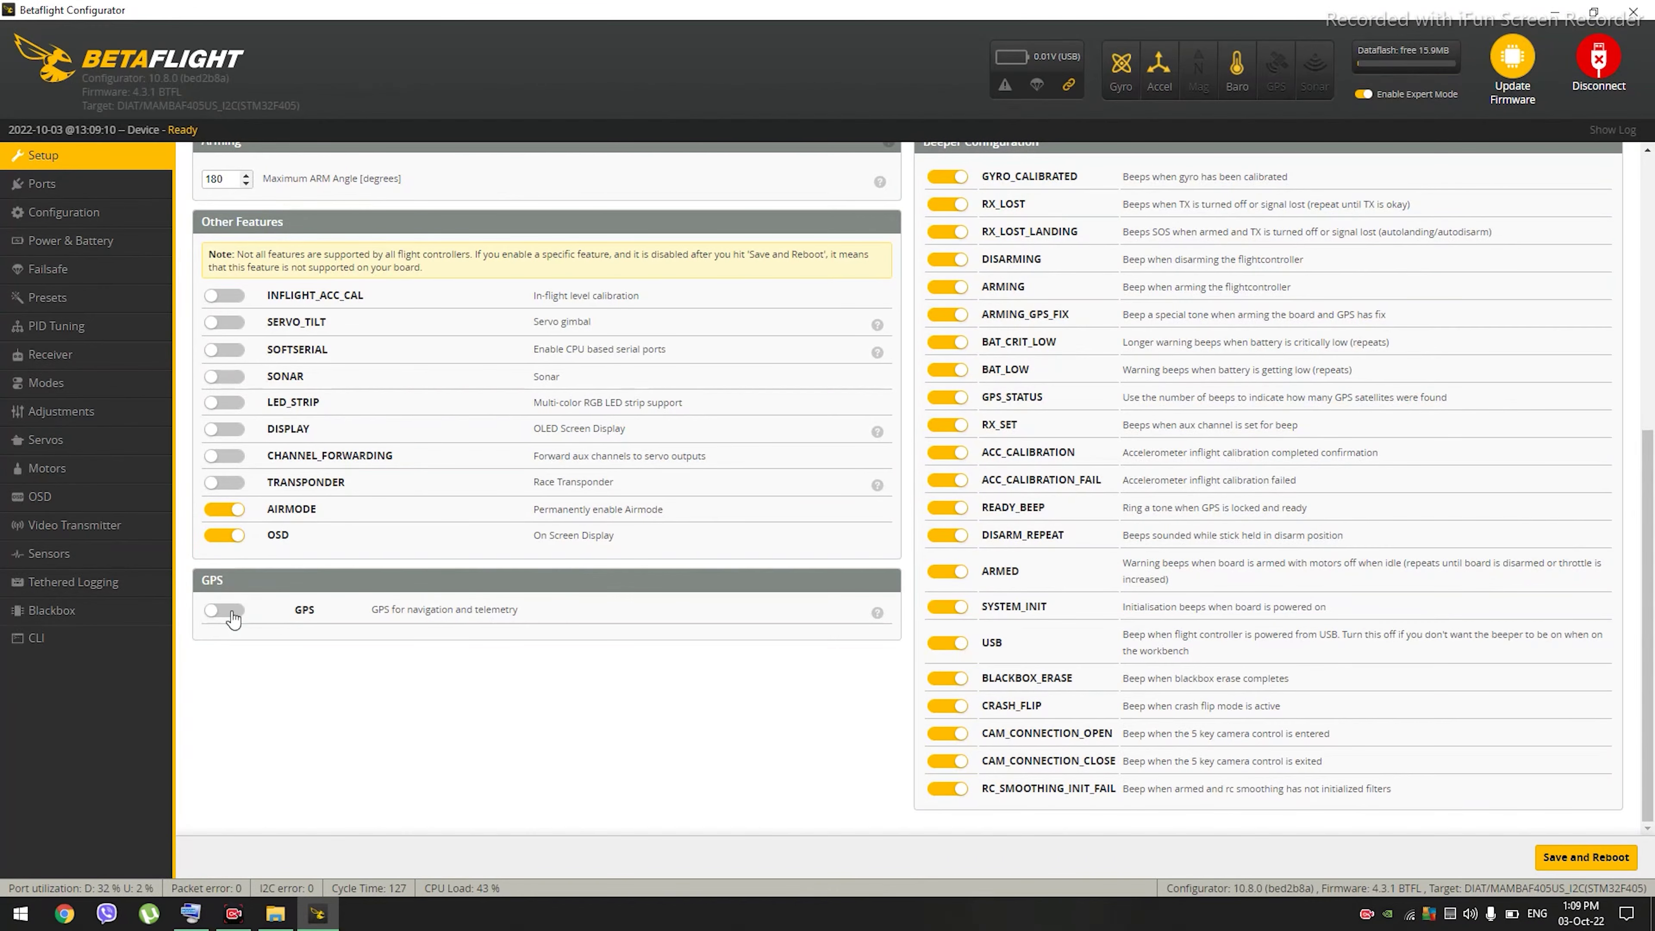
Step: Enable GPS with the UBLOX protocol, Auto Baud, Use Galileo and European EGNOS ground assistance, and save with a reboot
click(225, 610)
click(254, 677)
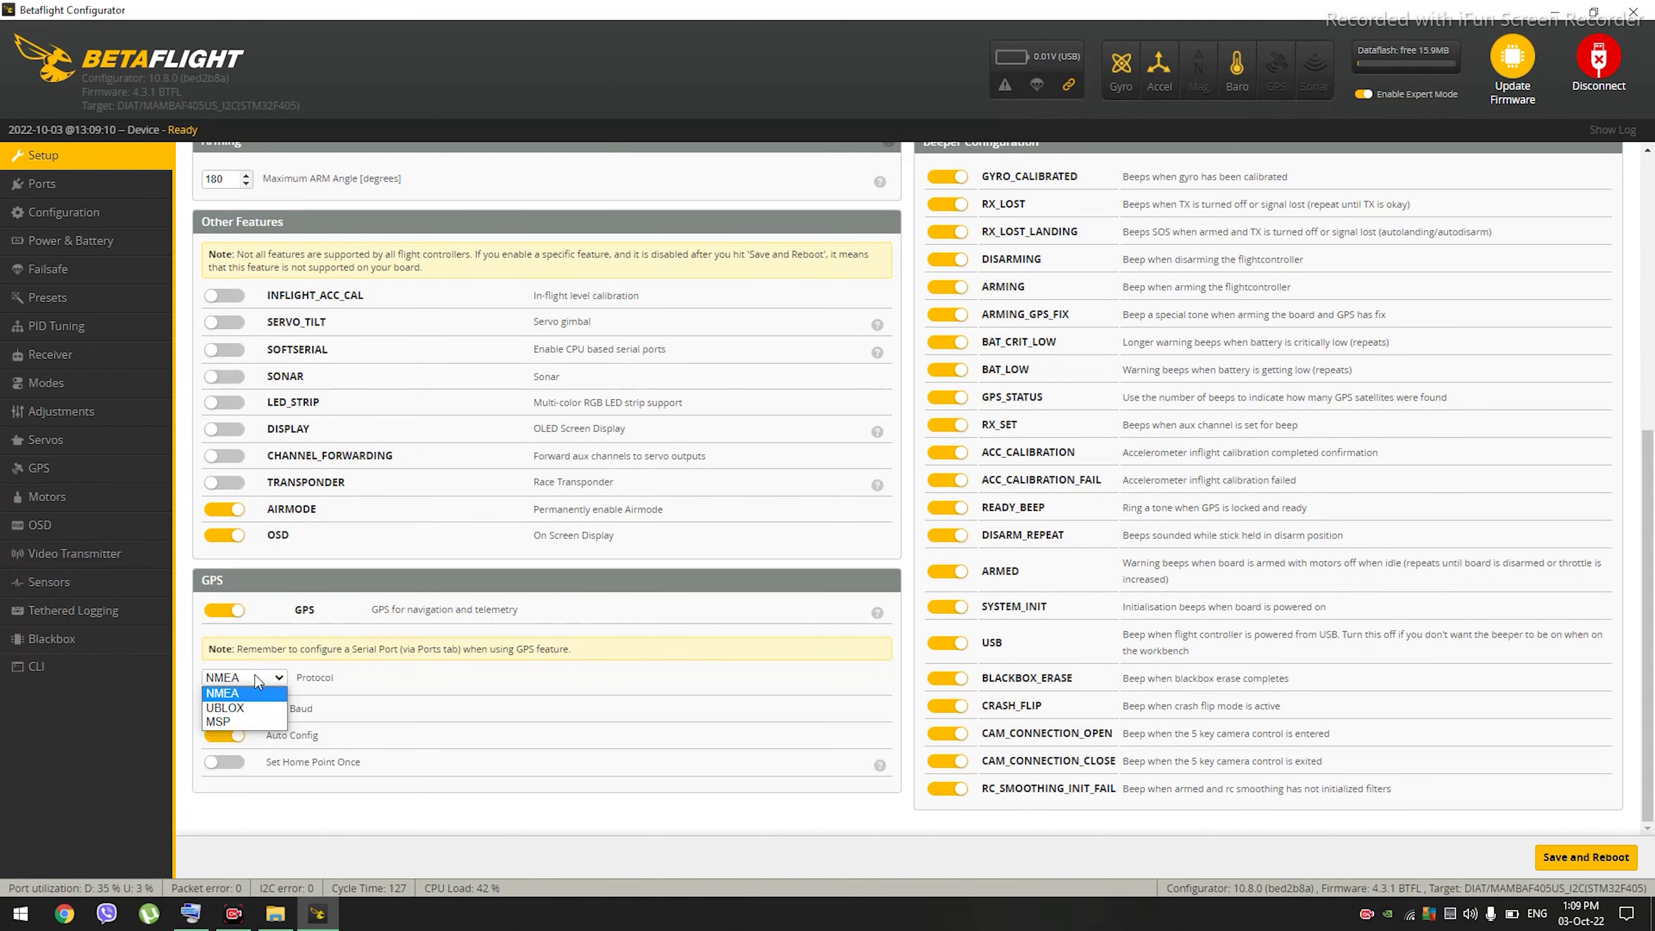
click(262, 701)
scroll(357, 727, down, 1)
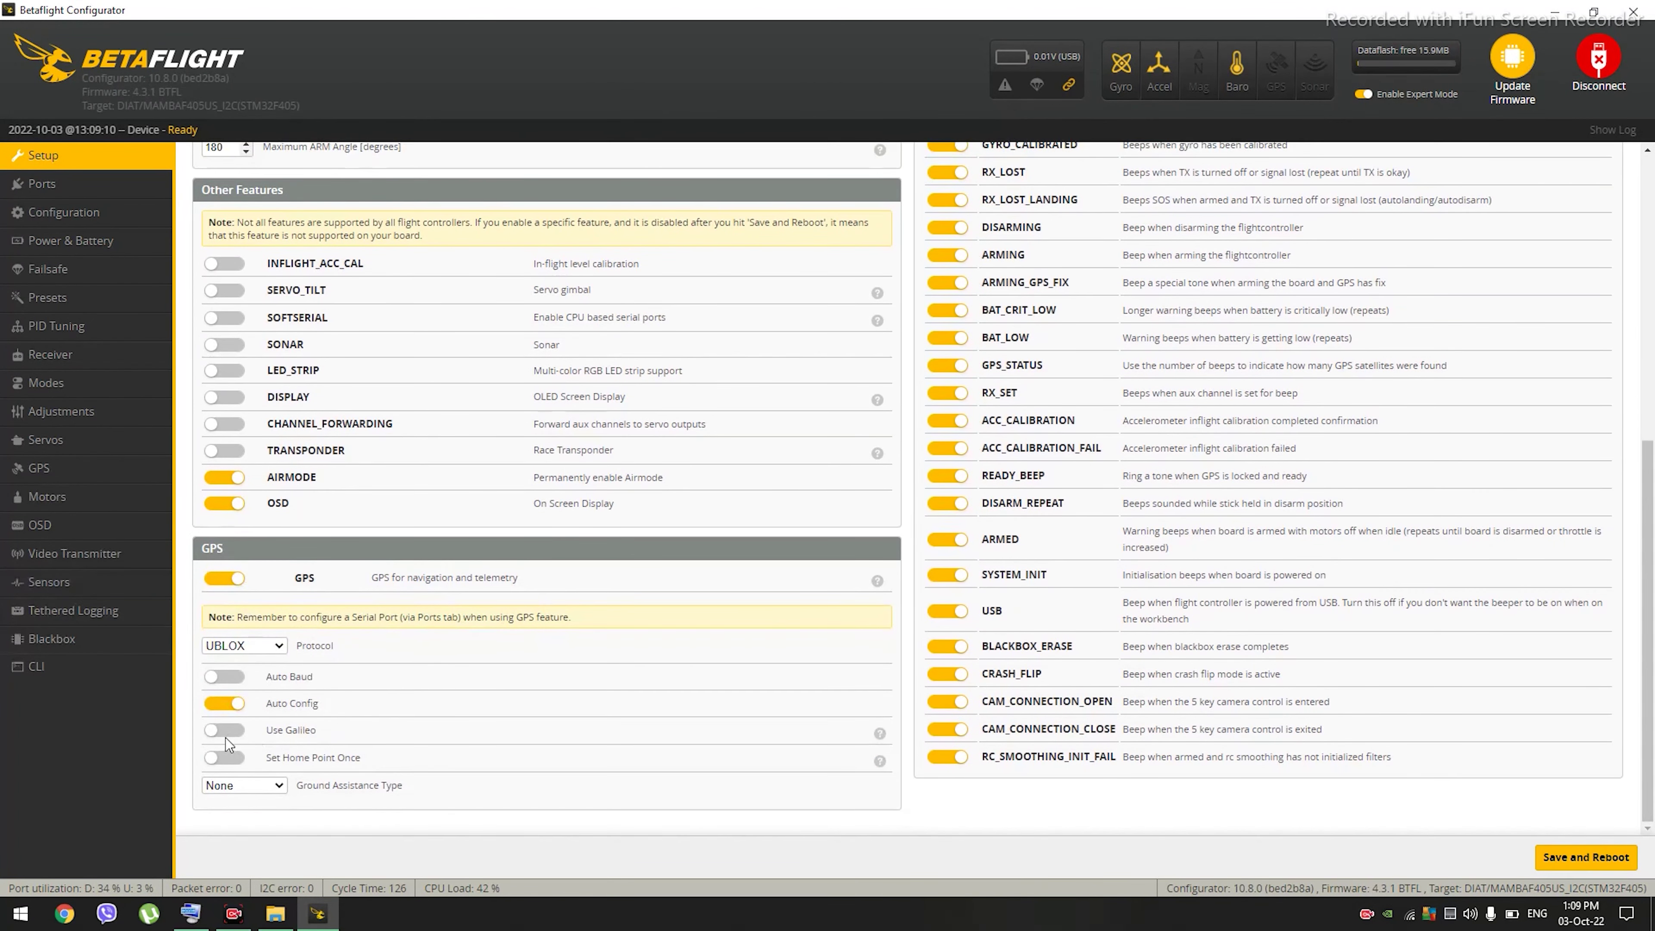
click(241, 734)
click(224, 677)
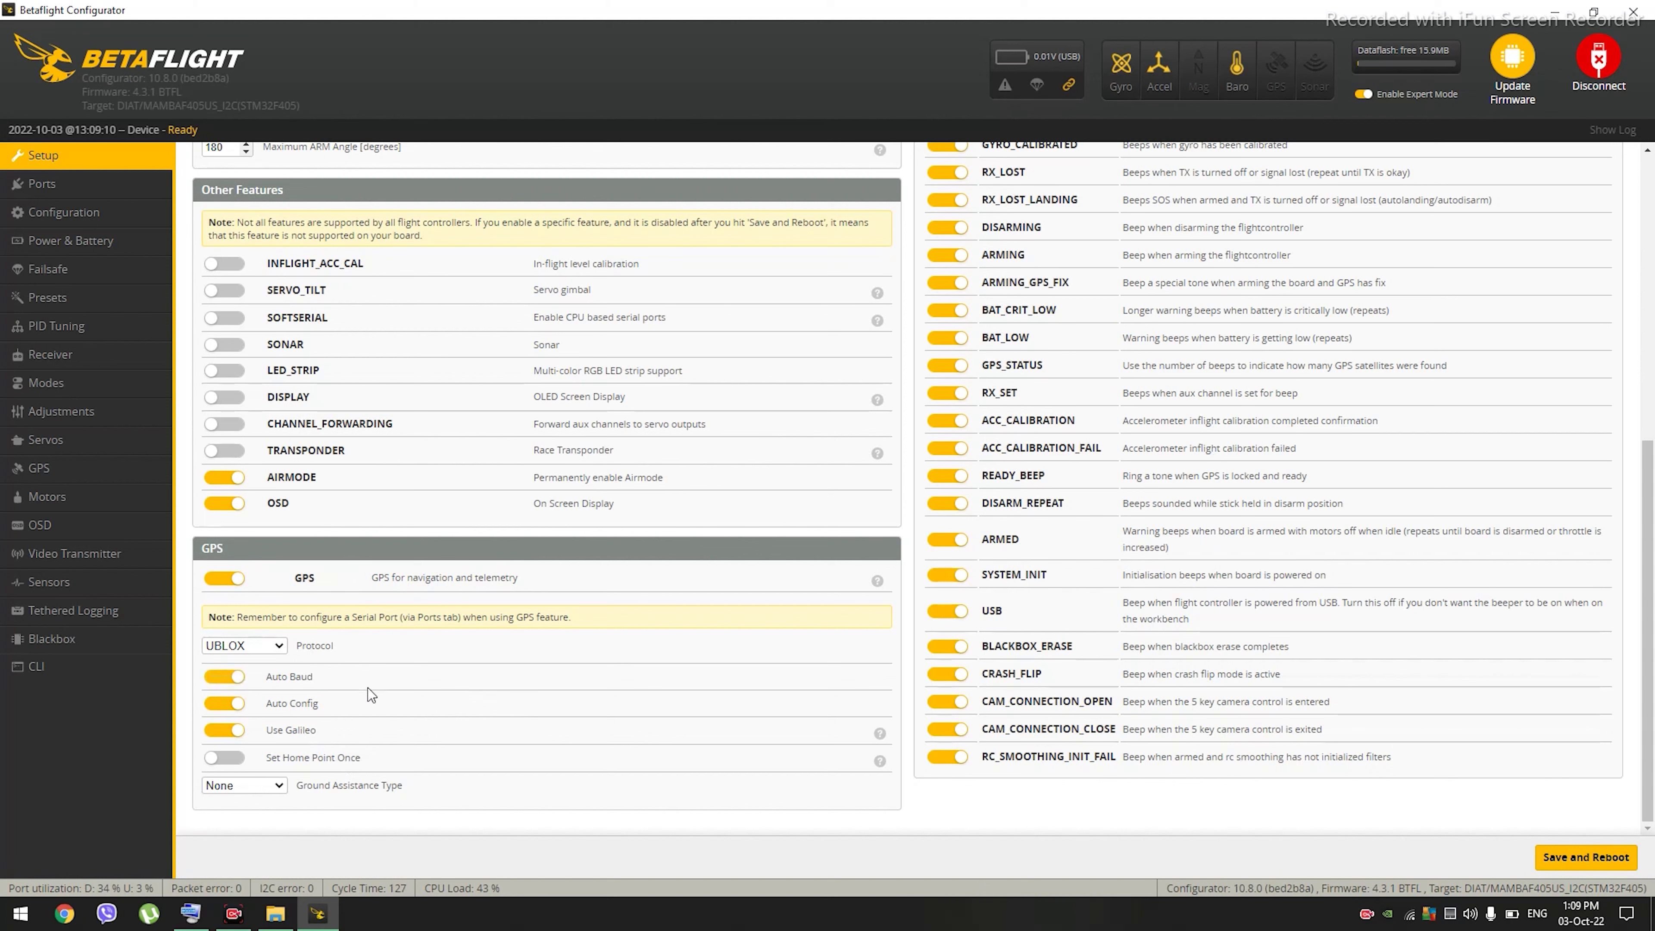
click(258, 787)
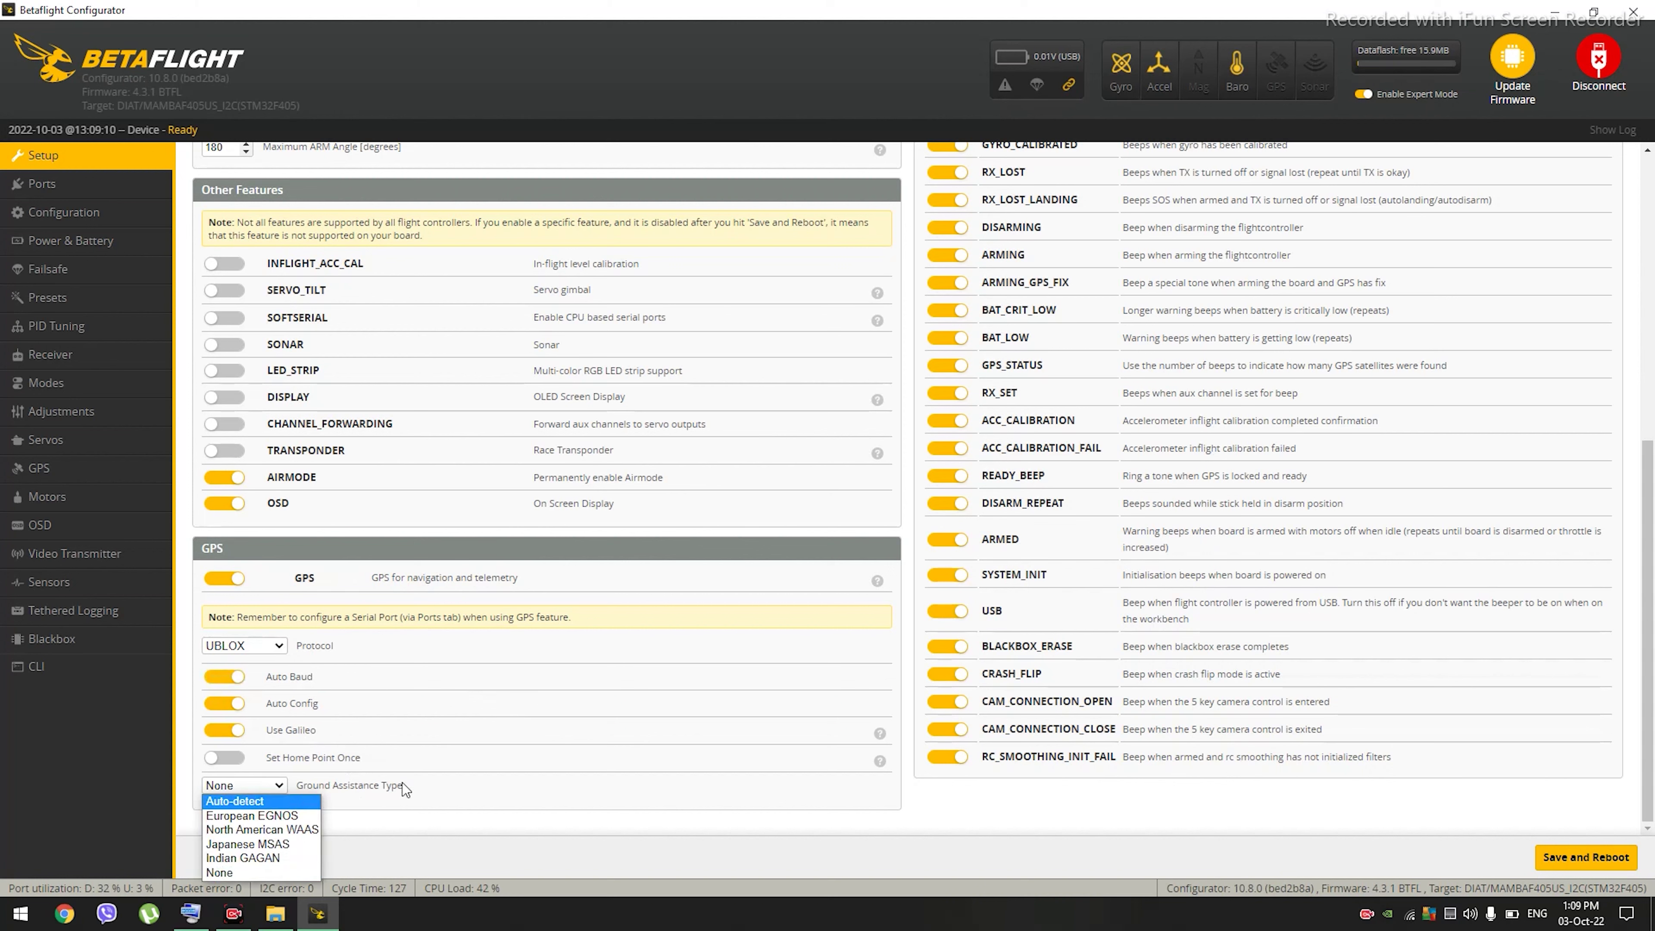
click(252, 816)
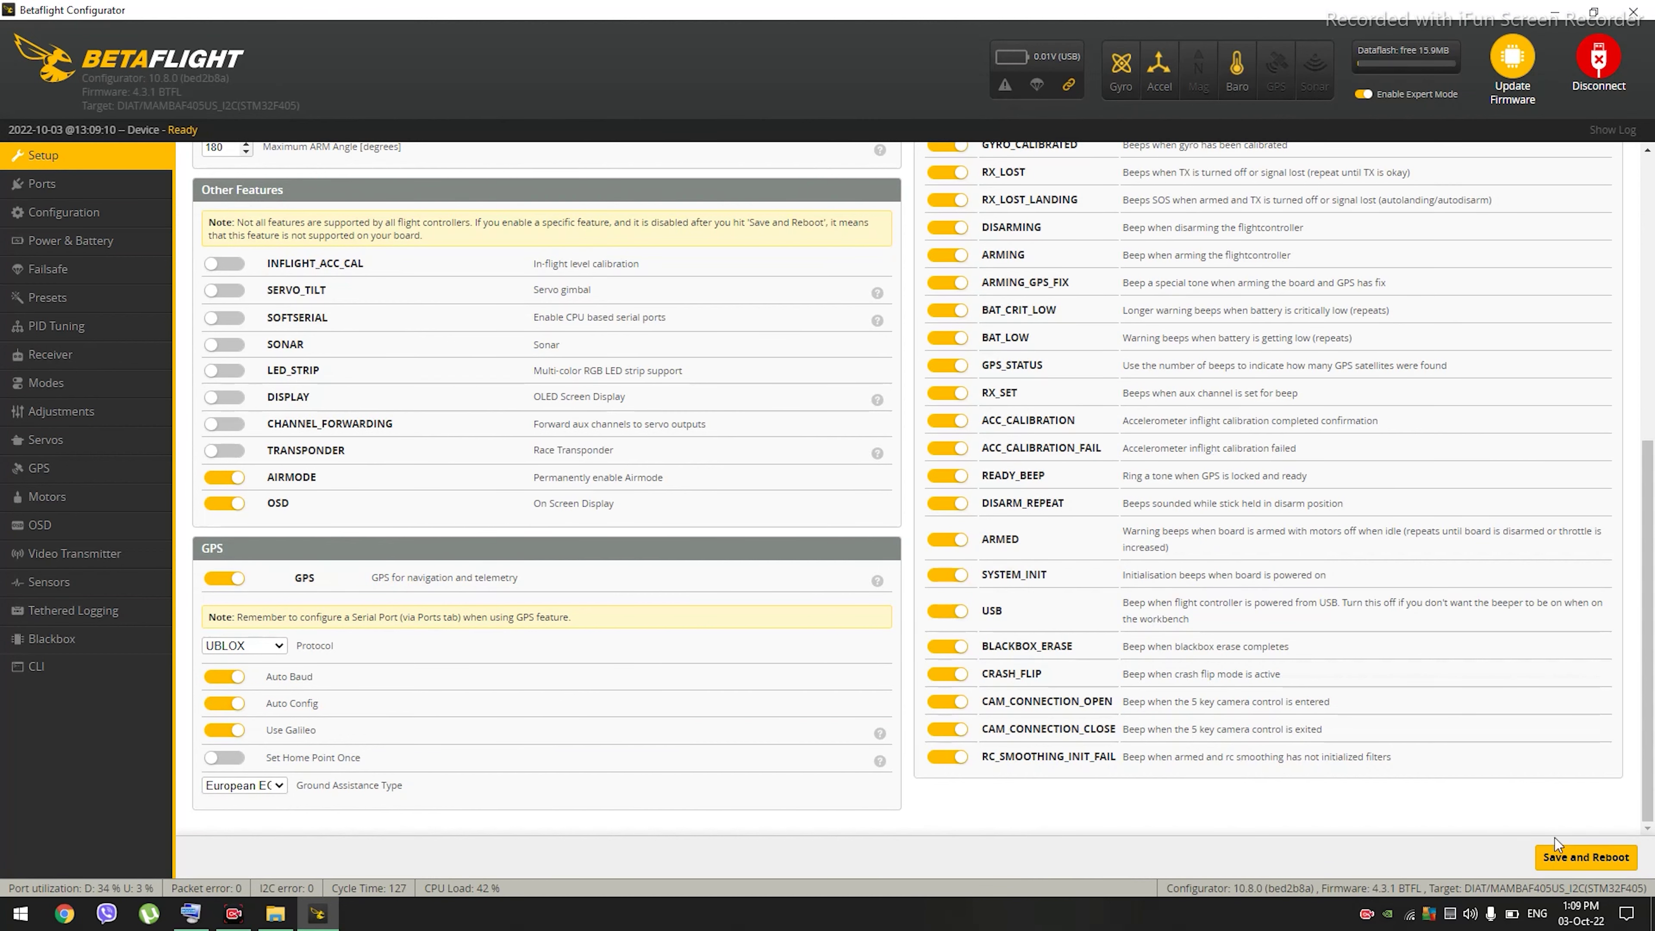
click(1570, 860)
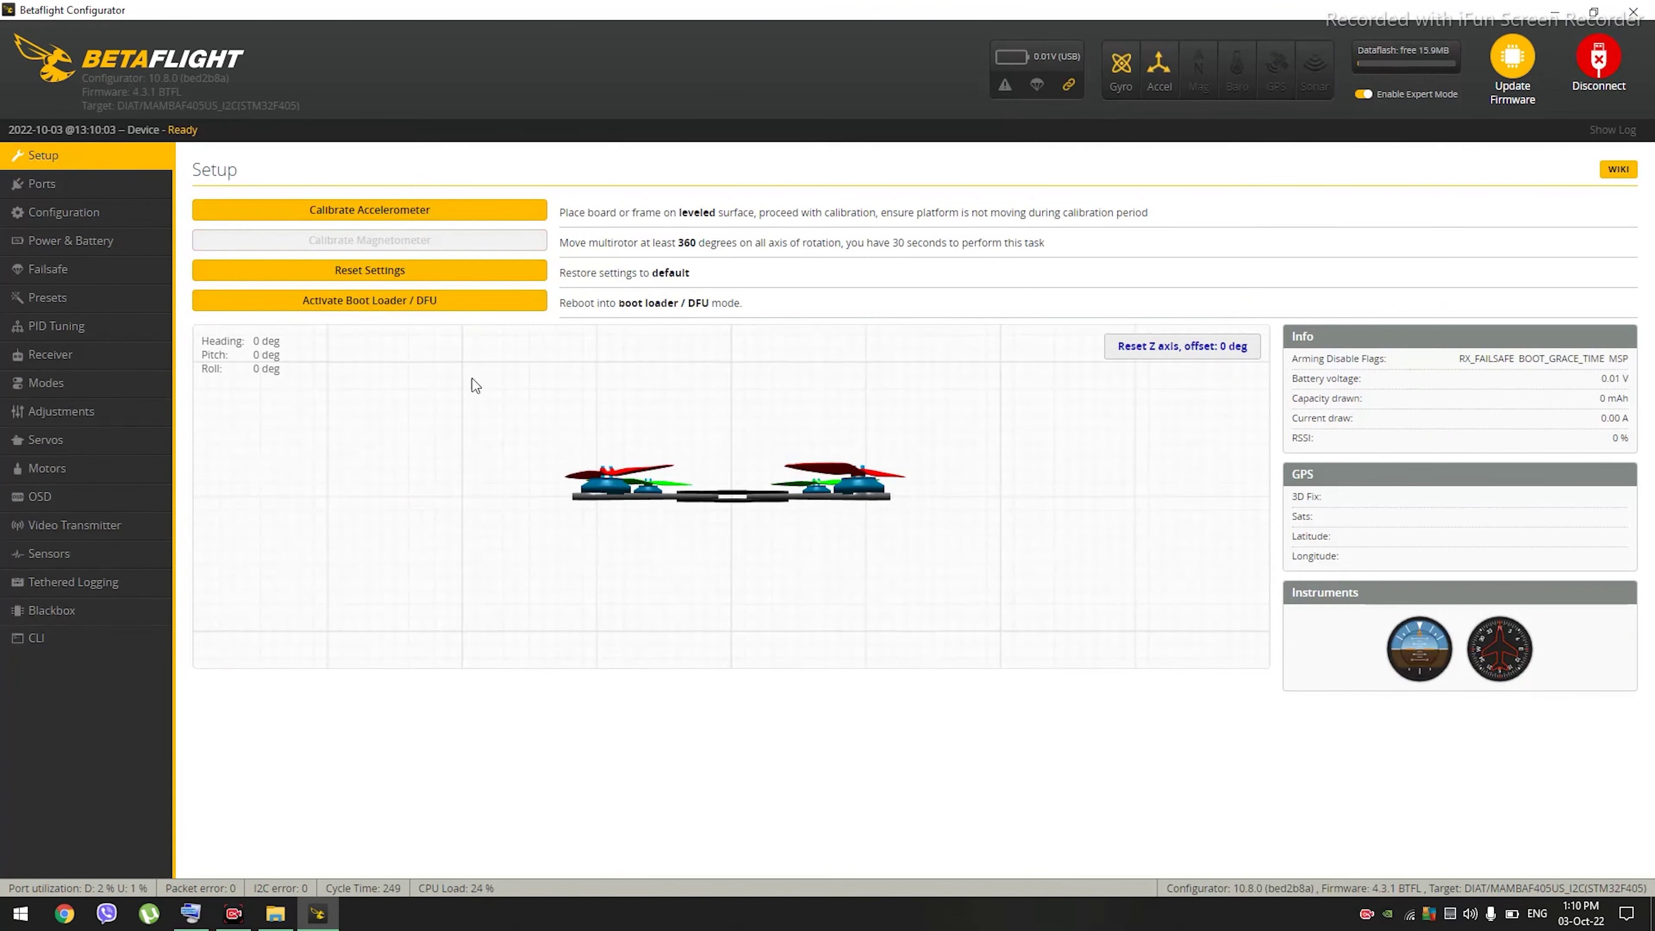
Step: Check the state of the GPS feature in the Configuration settings after the reboot
click(107, 213)
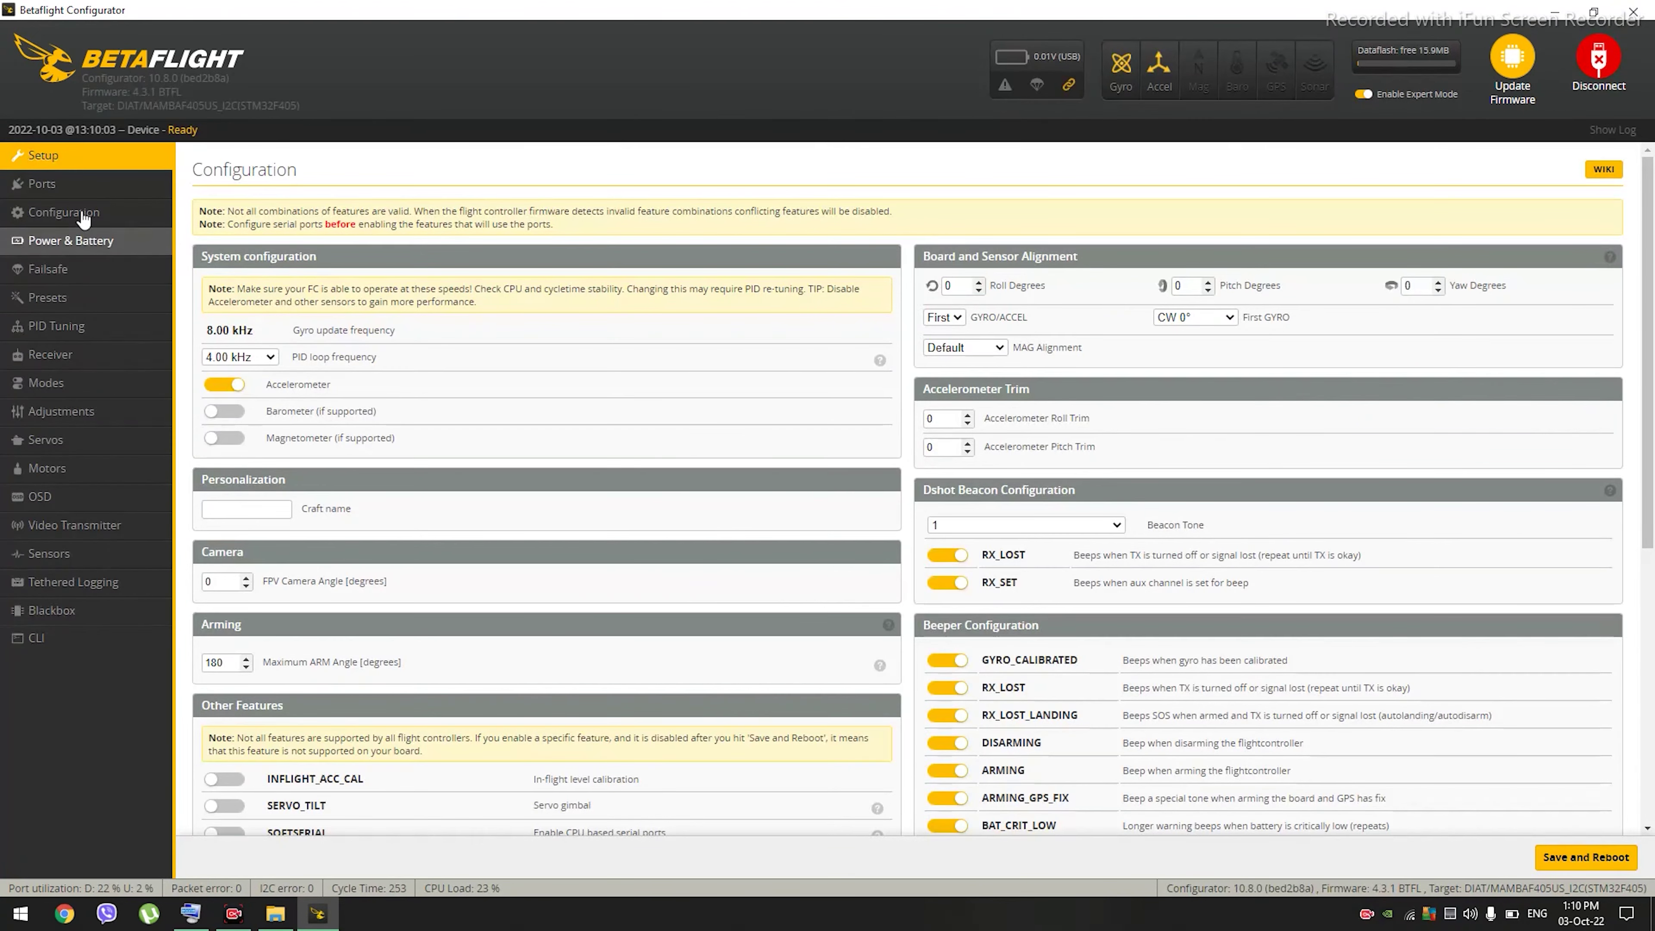
scroll(360, 463, down, 7)
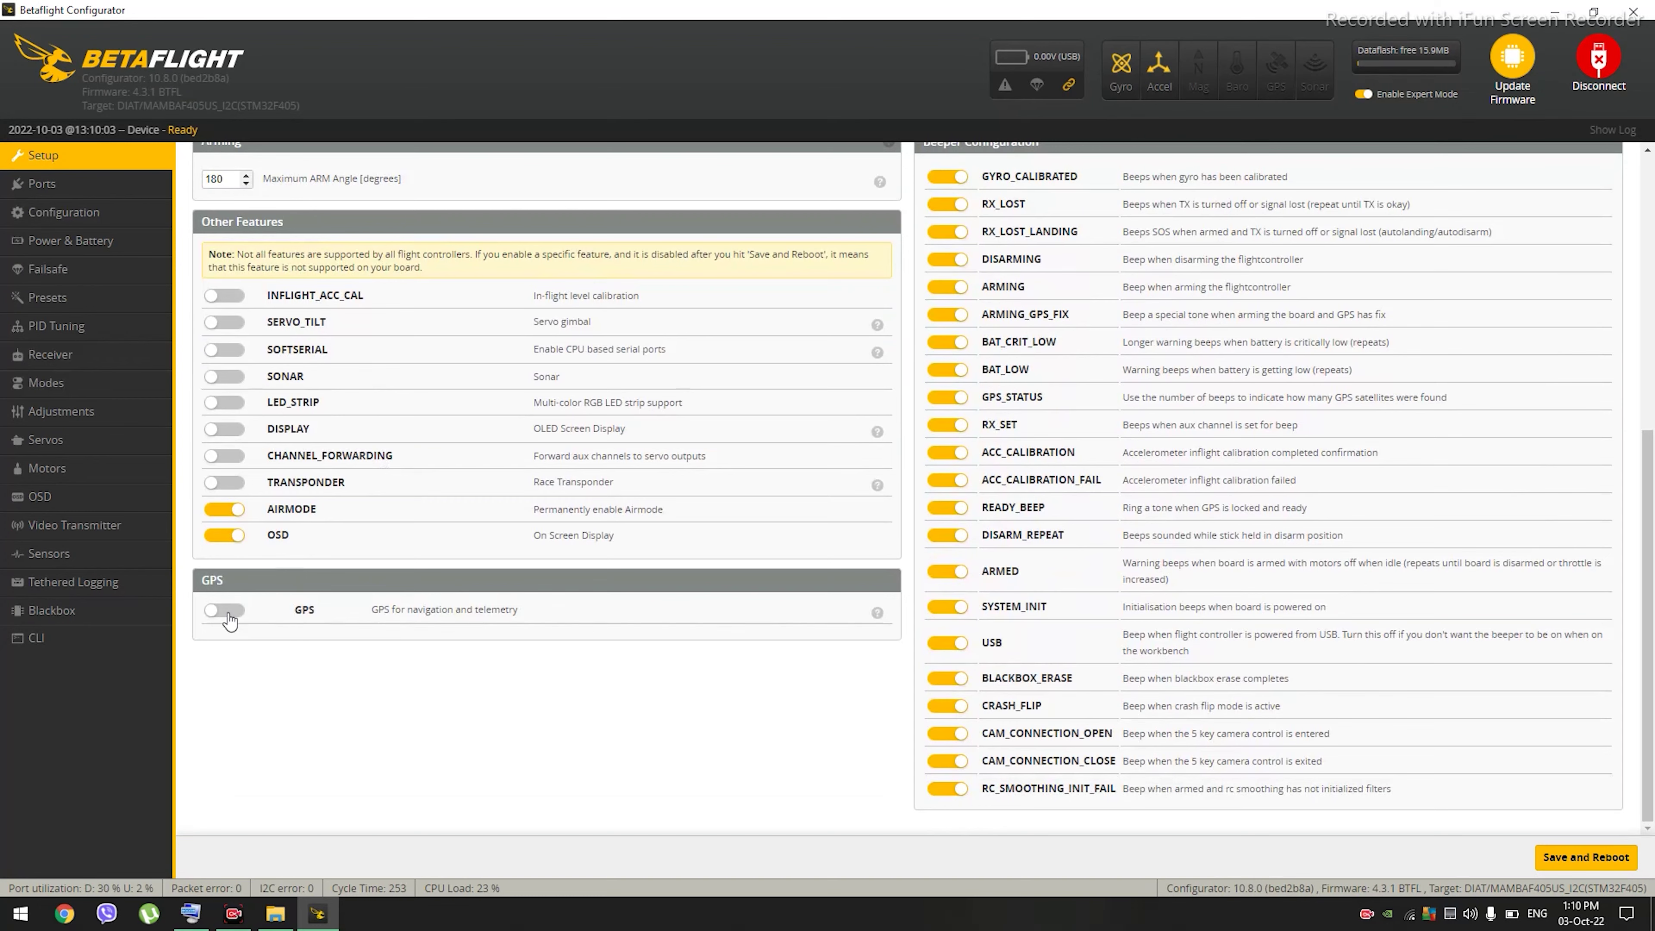
scroll(360, 553, up, 7)
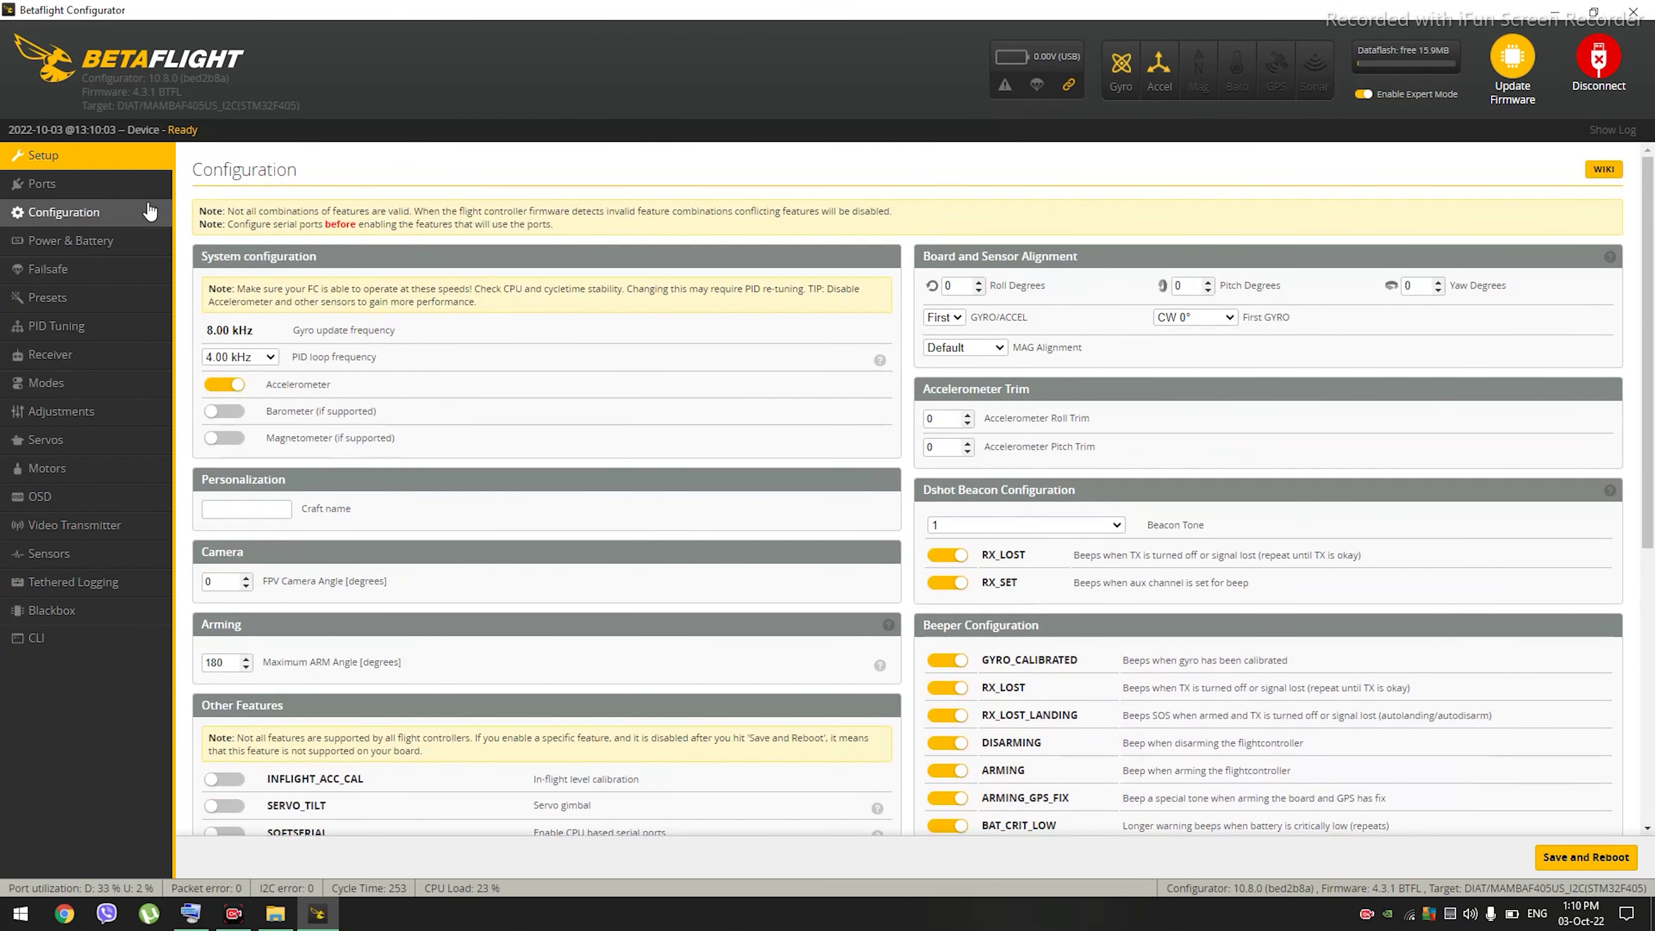
Step: Set the UART2 sensor input to GPS at 57600 baud and save the port settings with a reboot
click(119, 185)
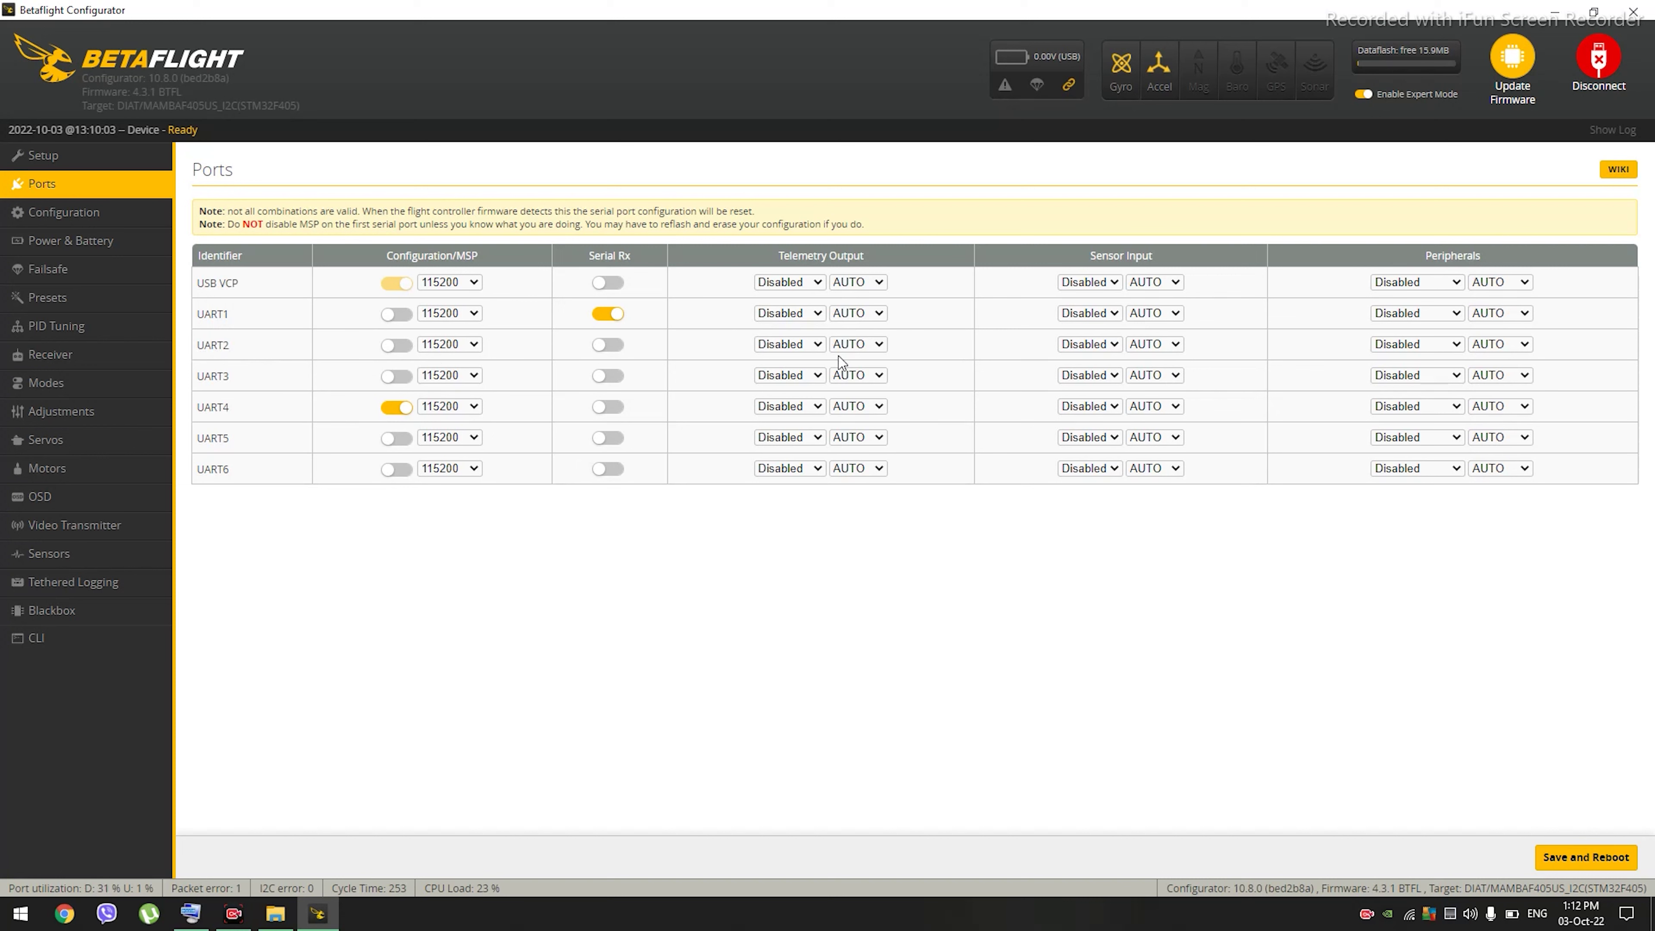
click(1103, 342)
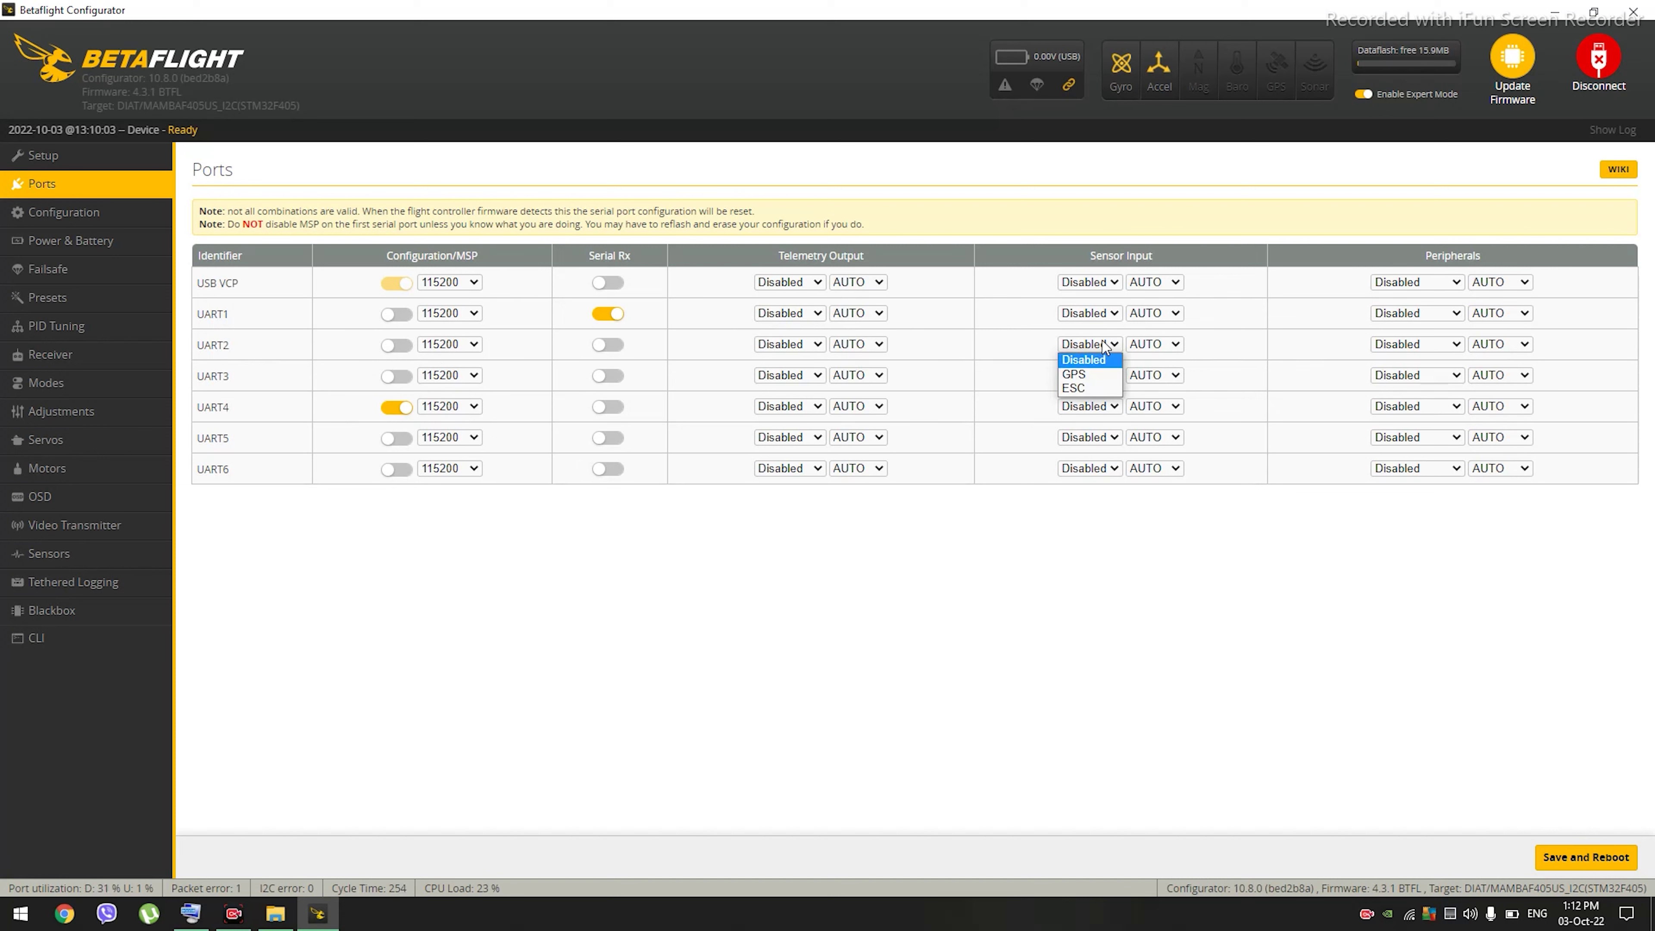
click(1099, 374)
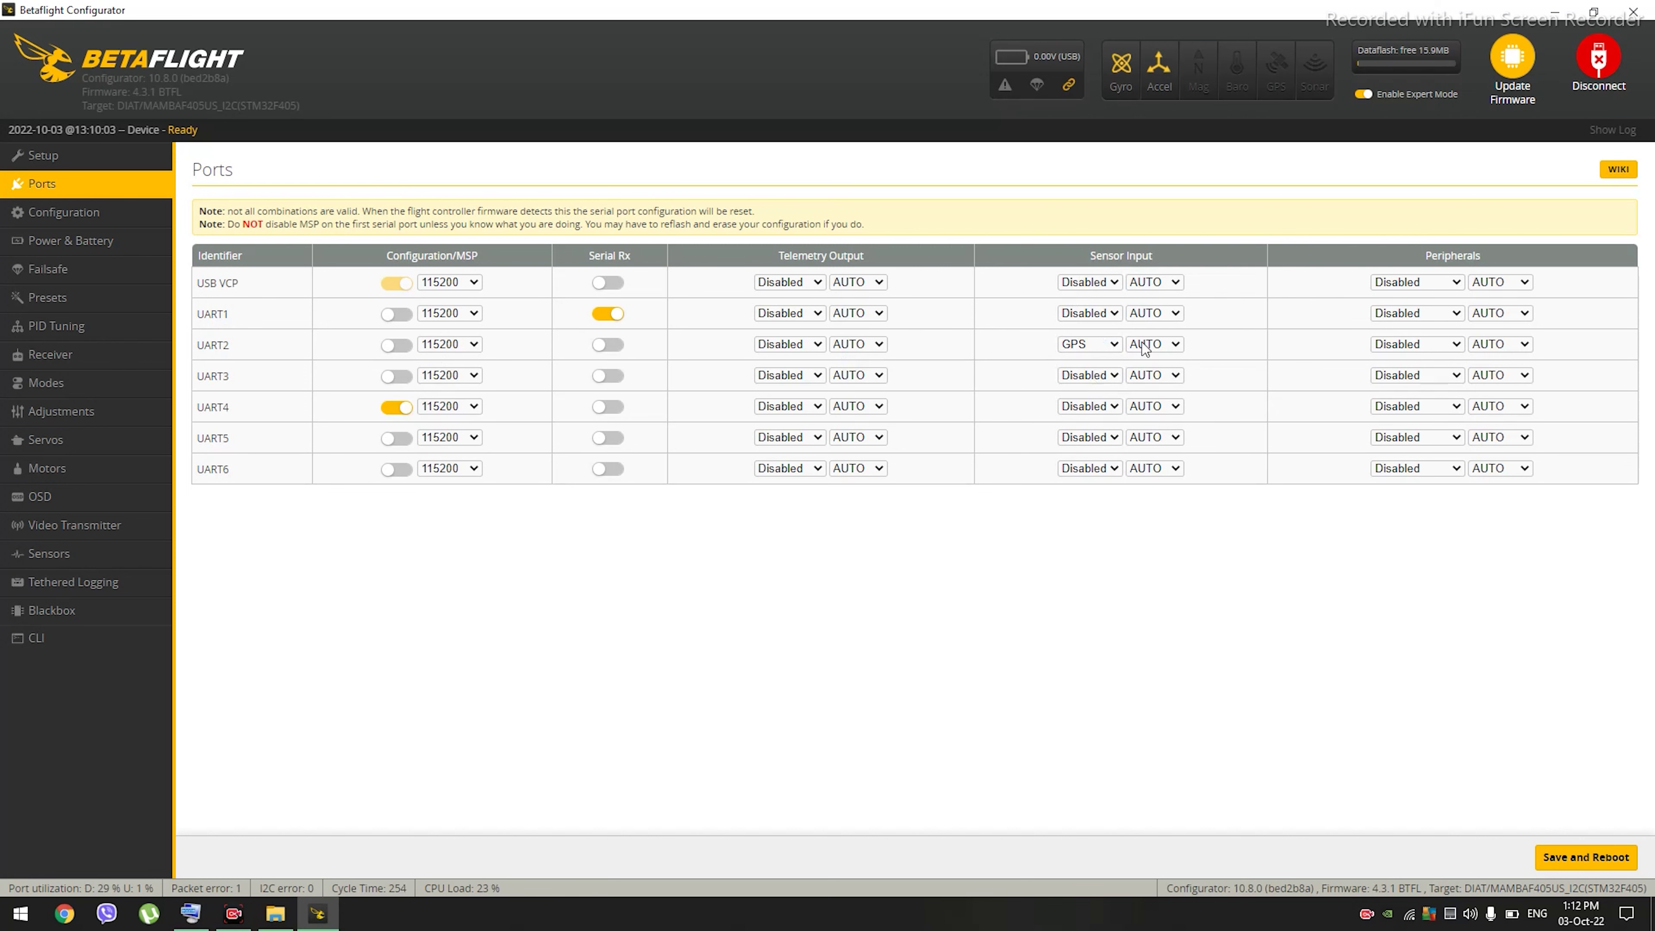
click(1577, 855)
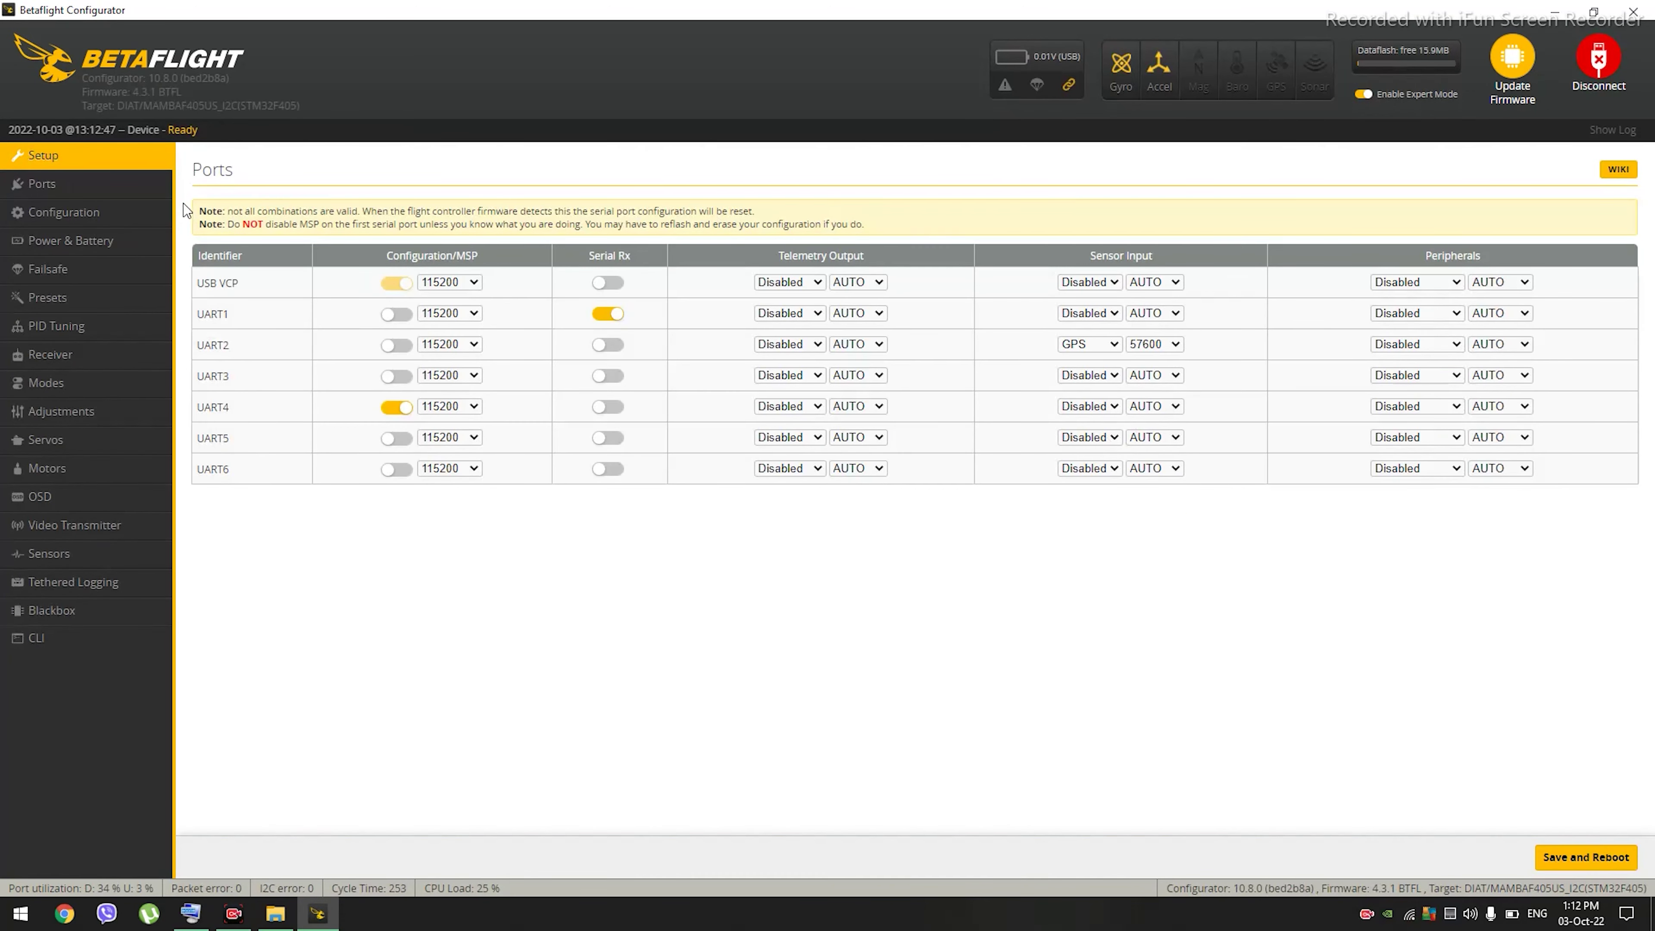
Step: Enable the GPS feature again in the Configuration settings and save with a reboot
click(91, 212)
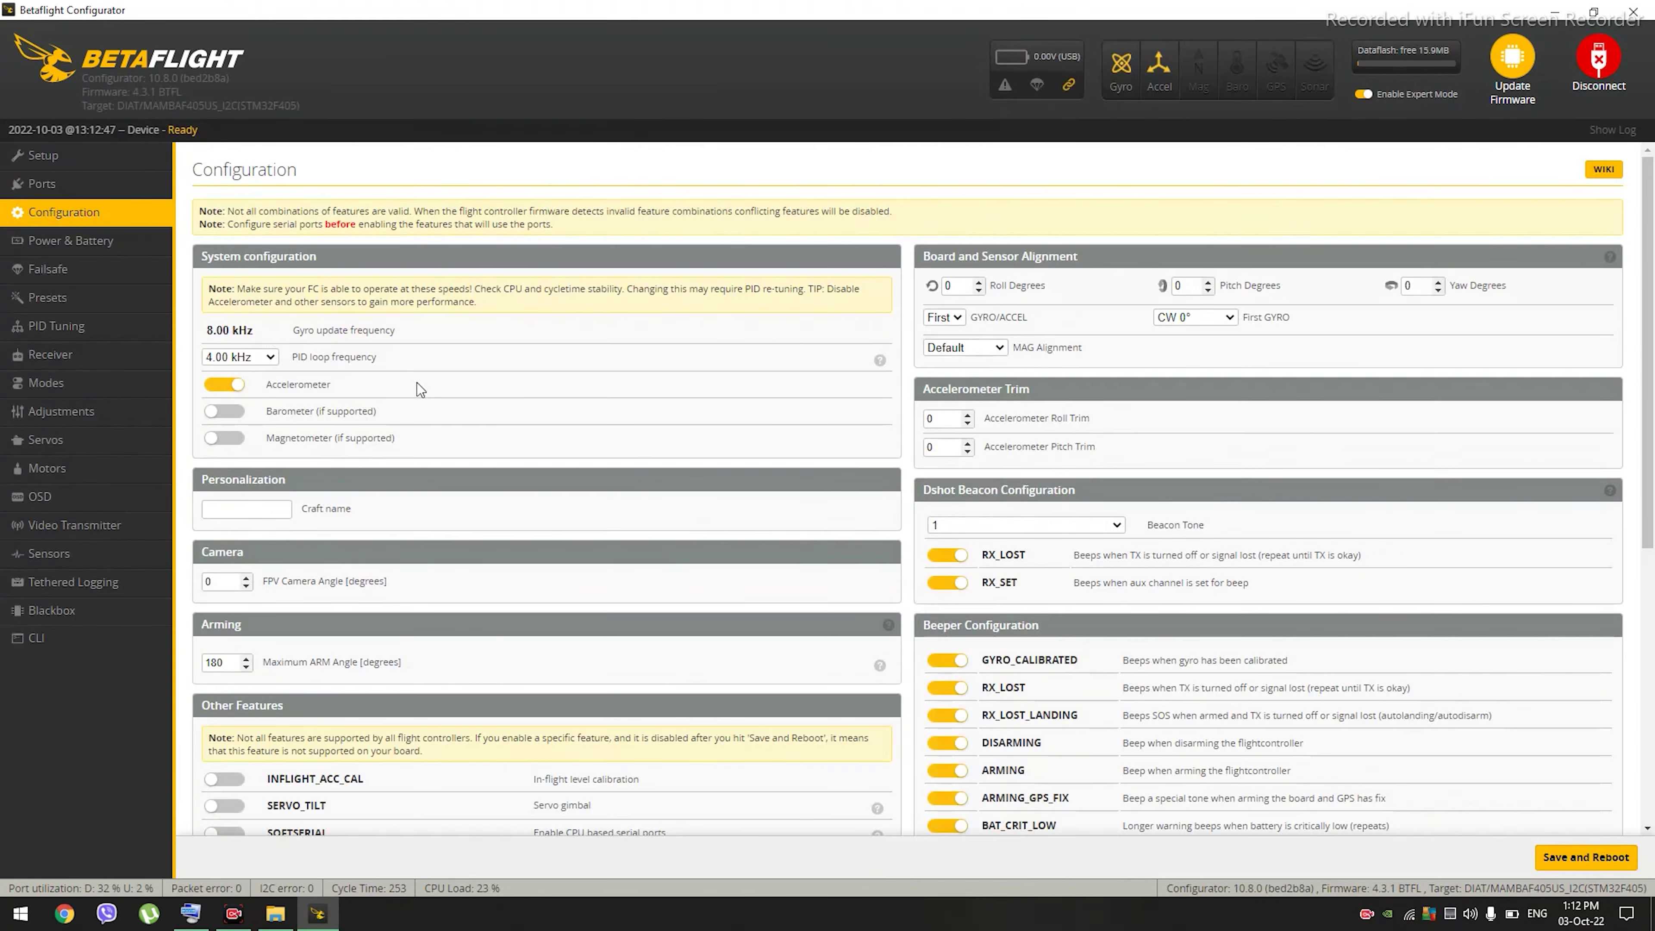
scroll(416, 383, down, 8)
click(223, 611)
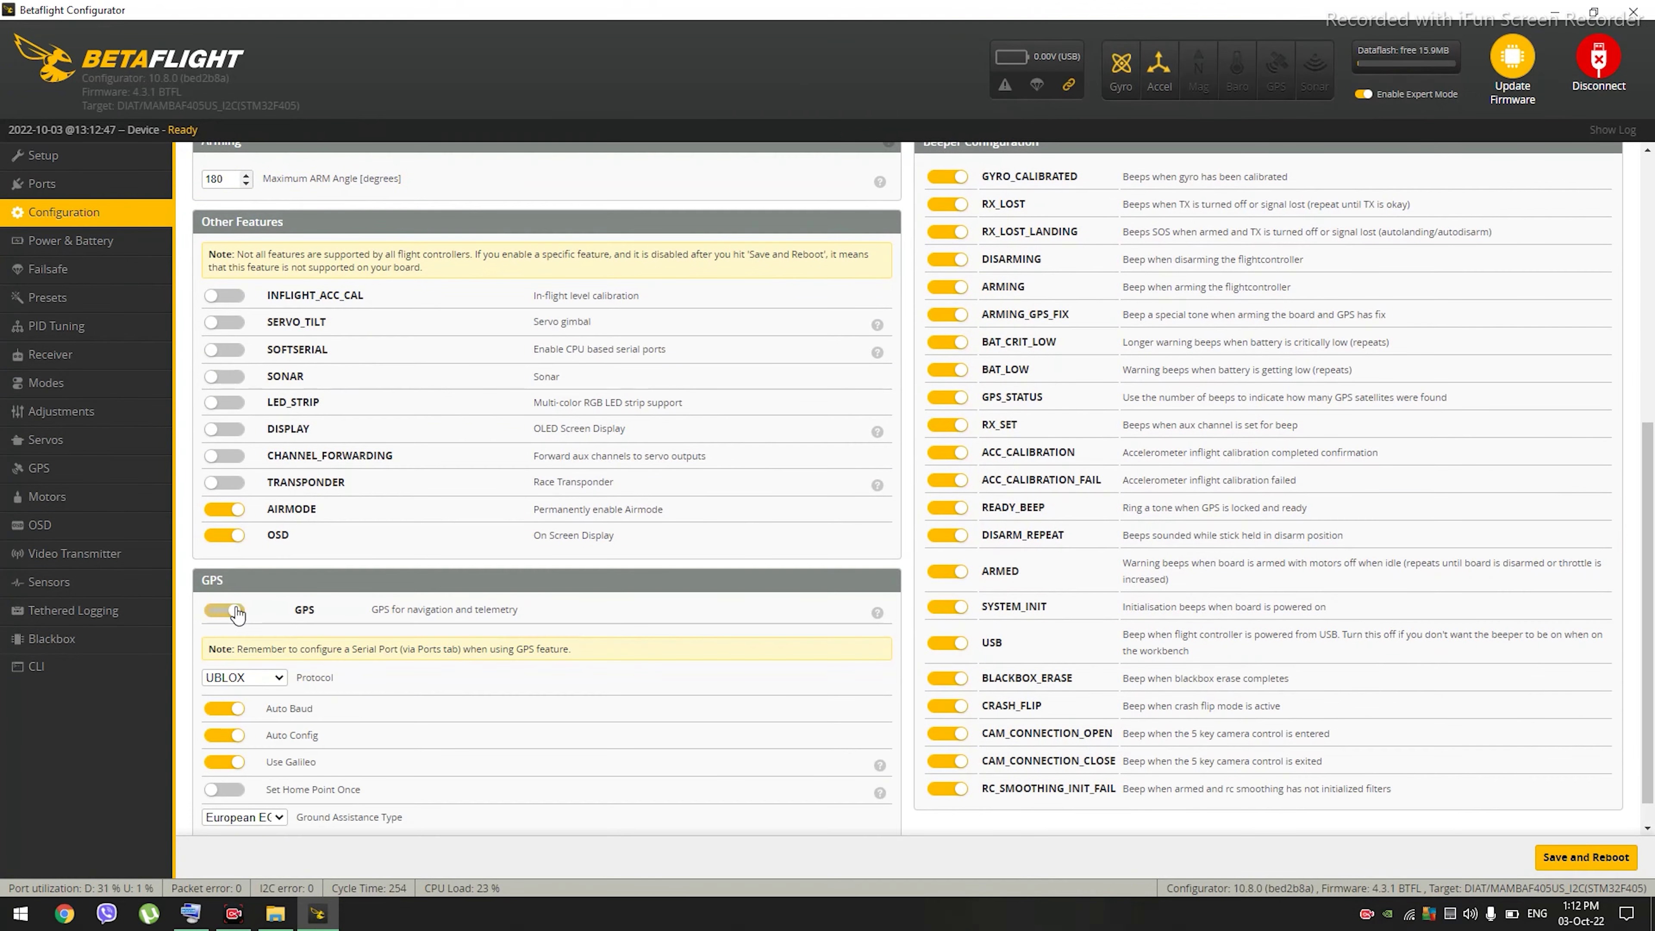
scroll(401, 595, down, 1)
click(1586, 857)
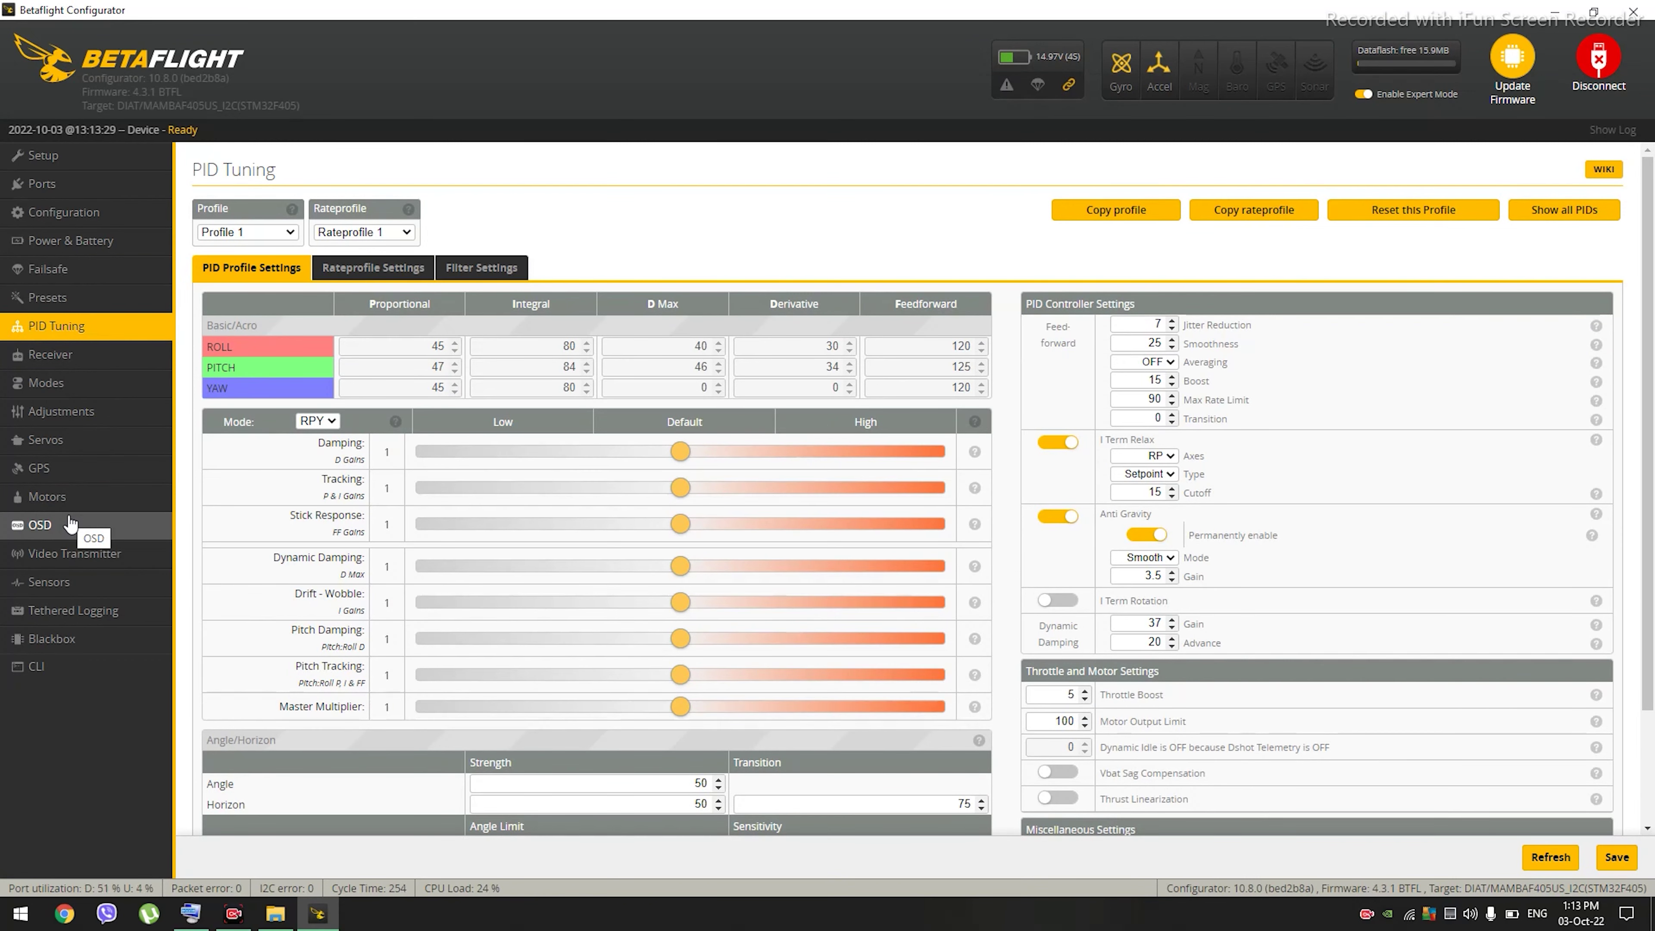
Step: Switch to Notepad and copy the OSD lines from osd_warn_core_temp through osd_stat_bb_no in the Batmanchi diff 4.0.5 file
click(70, 524)
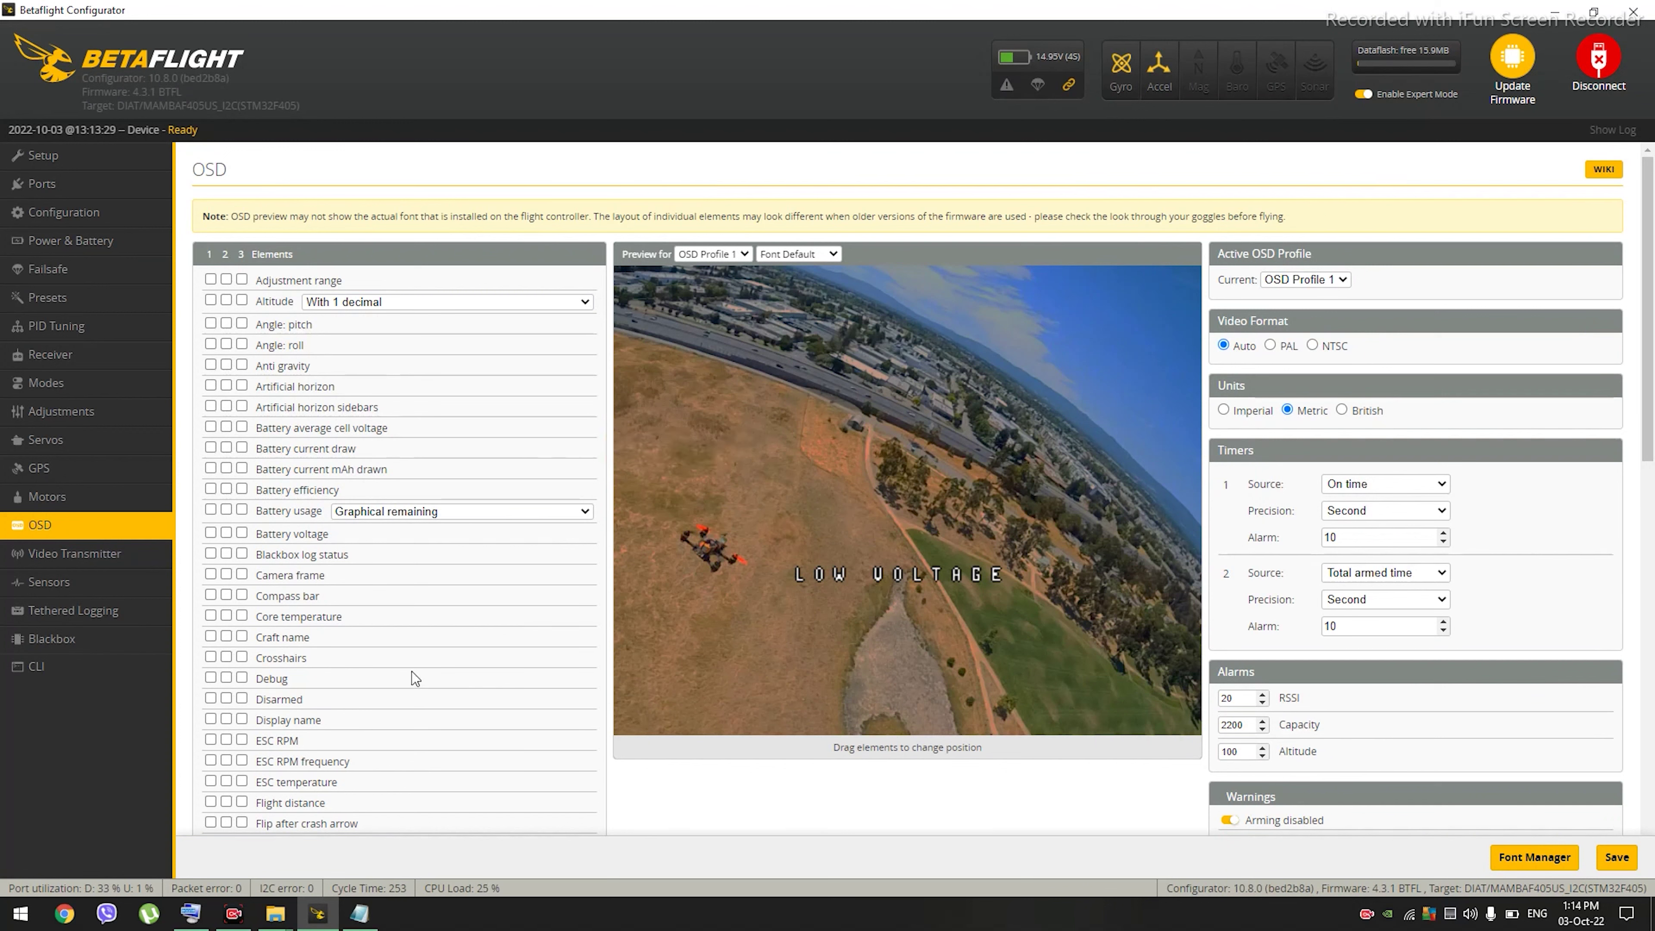
click(374, 921)
scroll(395, 378, down, 20)
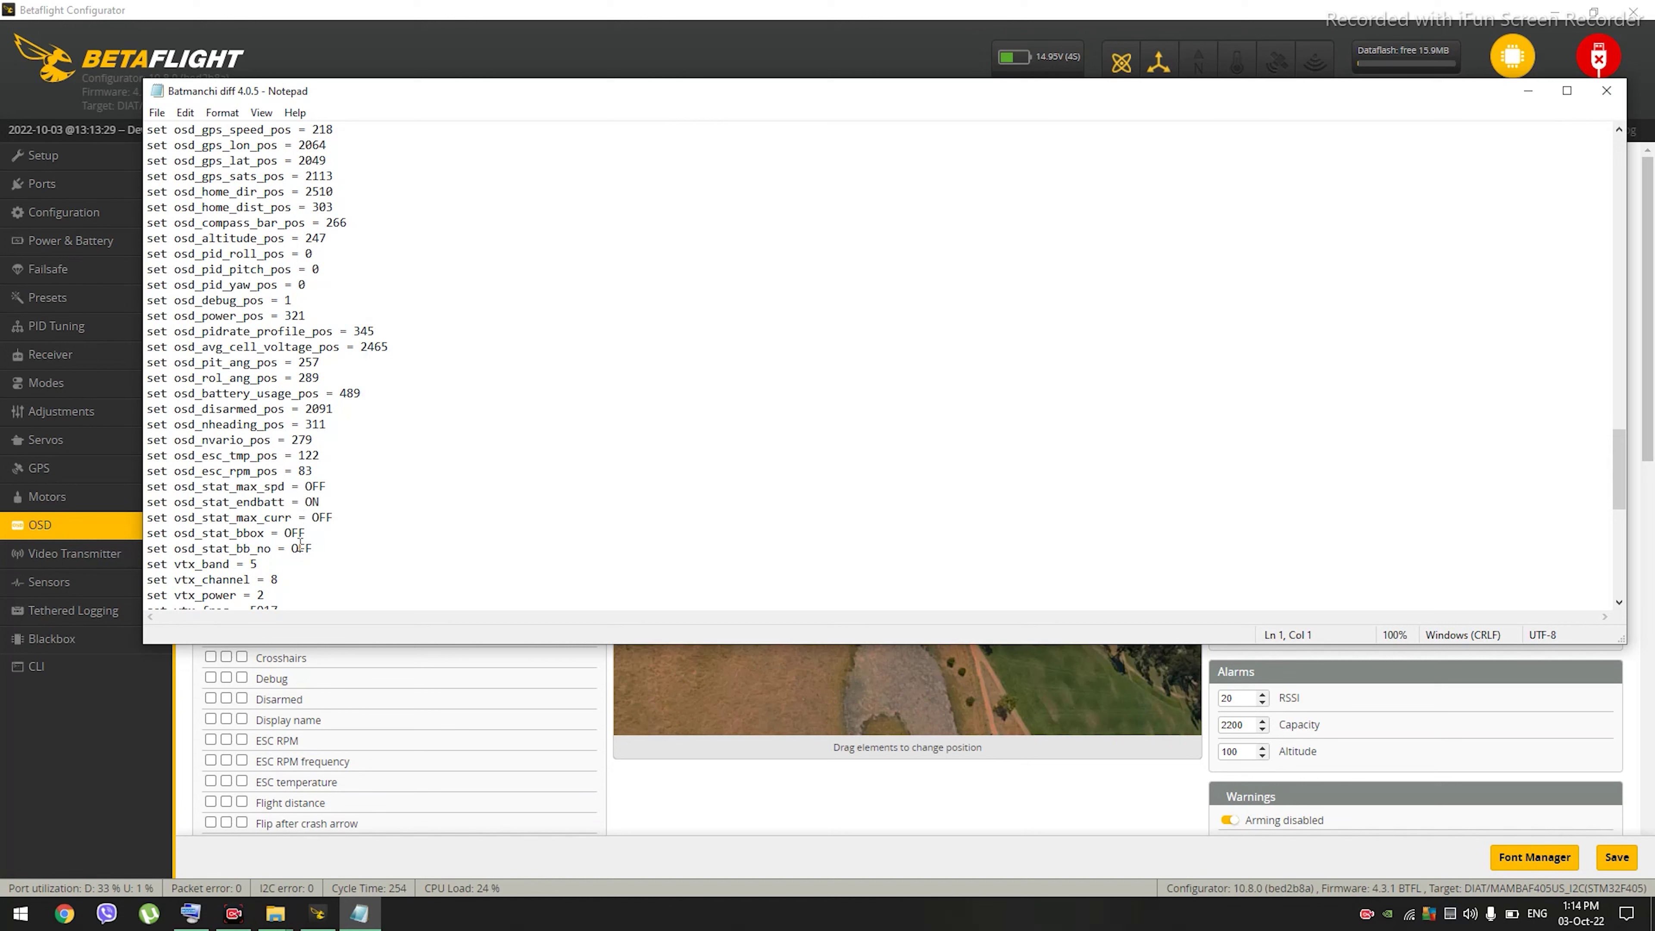
drag(324, 547, 130, 330)
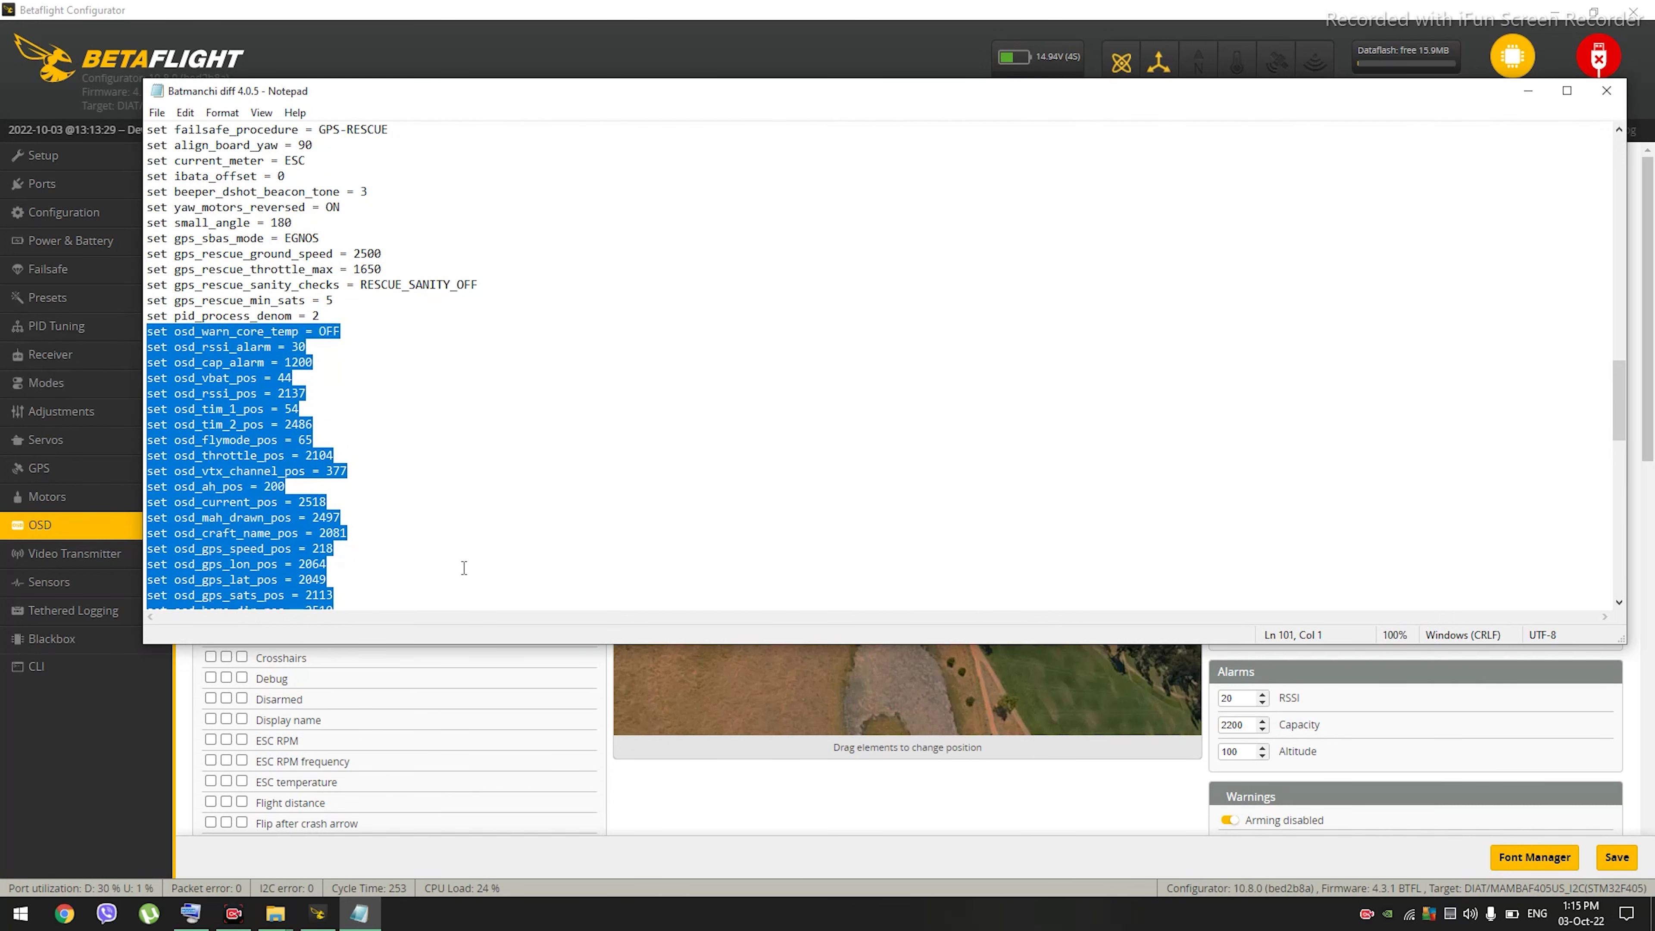
Step: Switch back to Betaflight Configurator, run the copied OSD set commands in the CLI, and store them with the save command
click(318, 913)
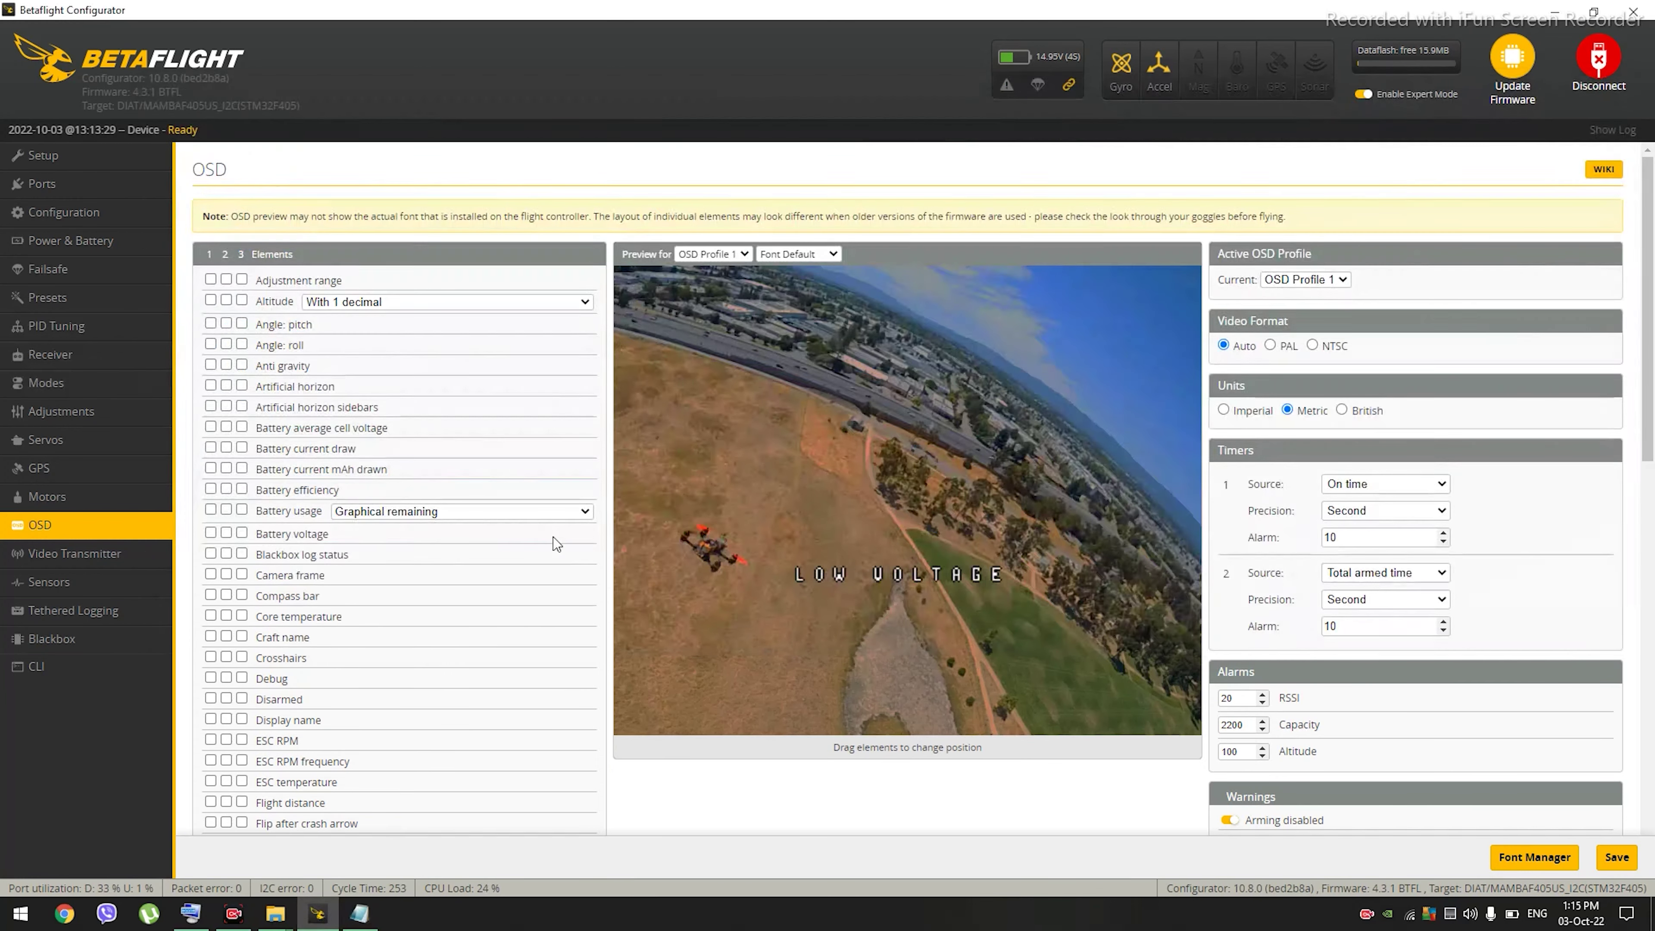
click(77, 671)
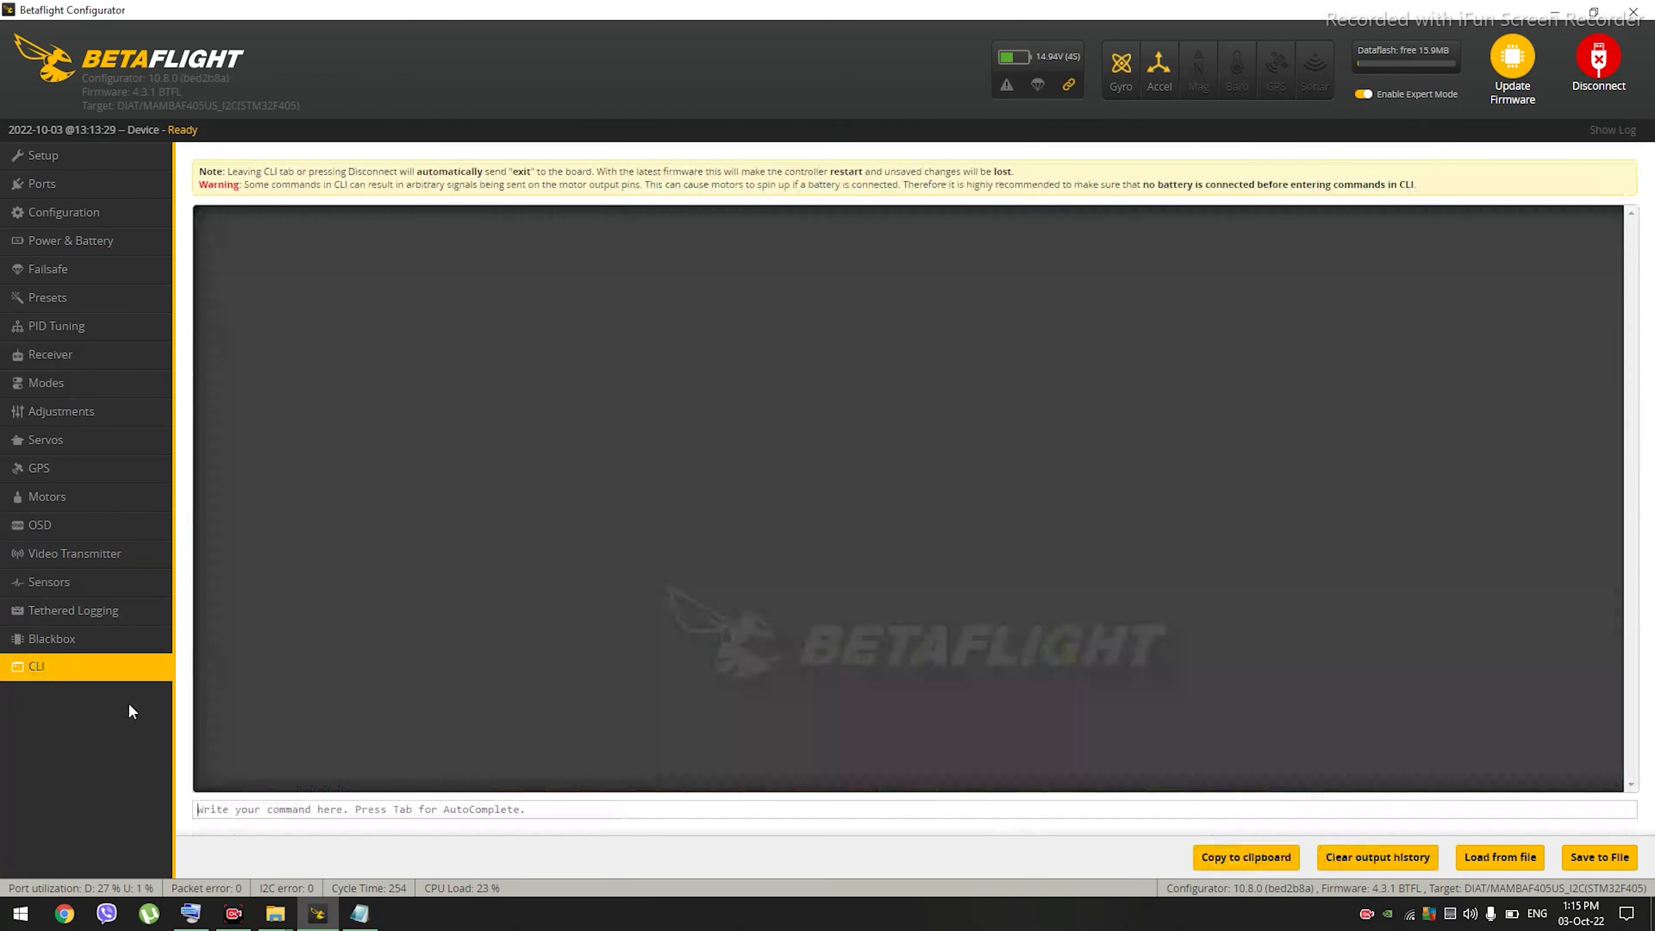
right_click(404, 808)
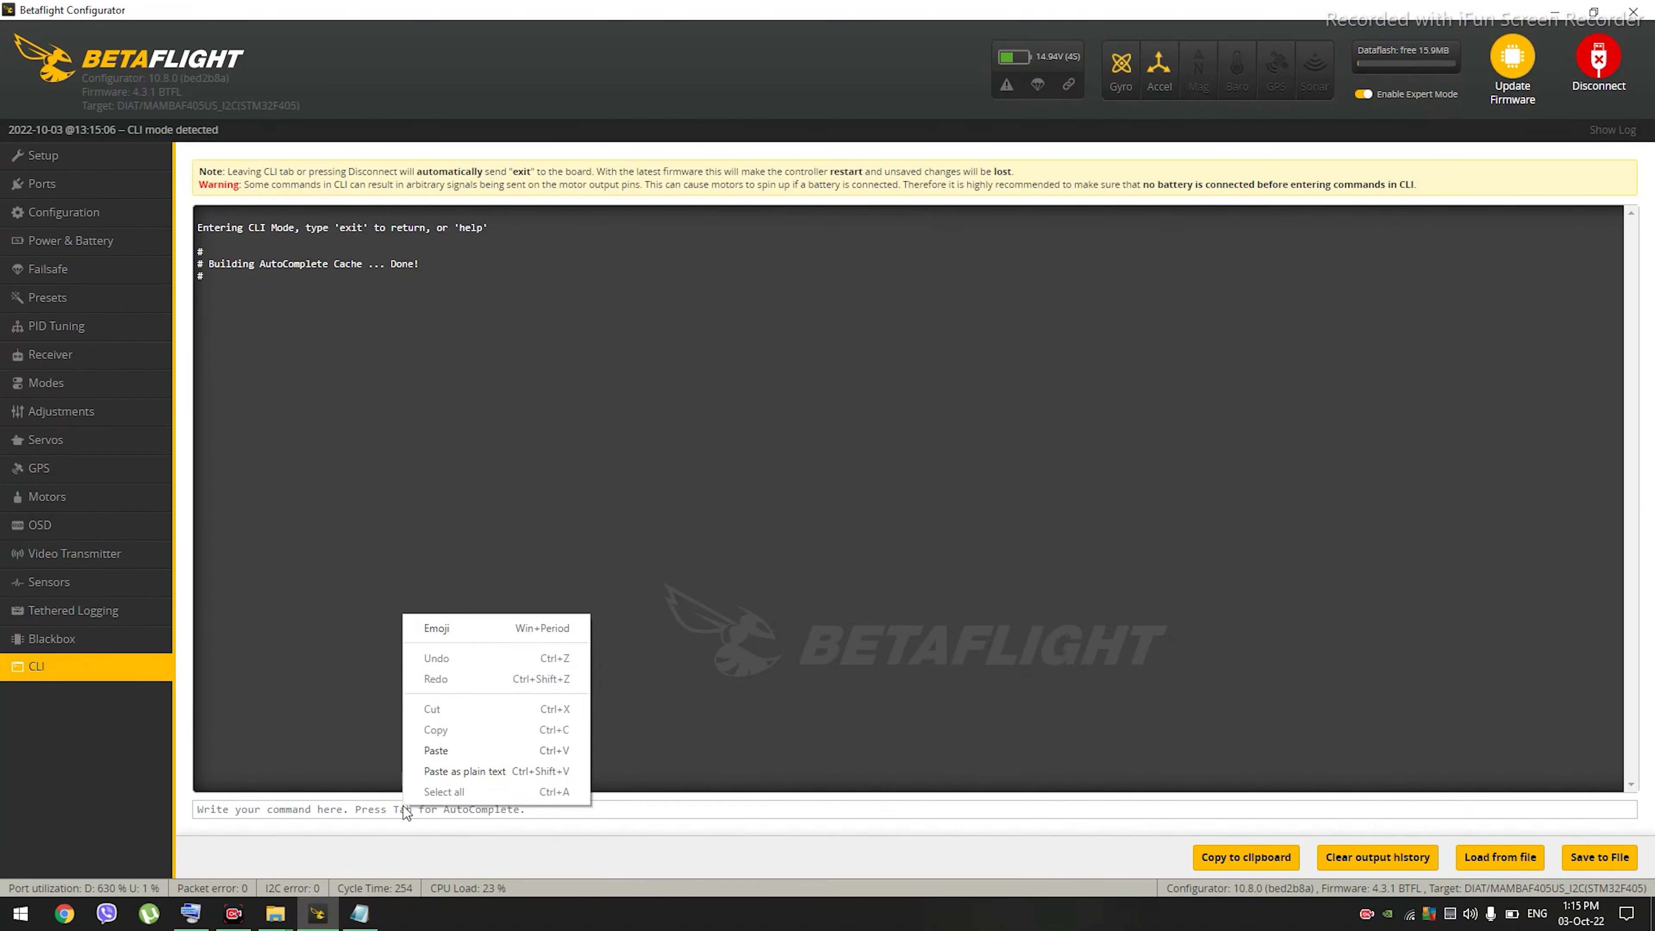
click(470, 750)
key(Return)
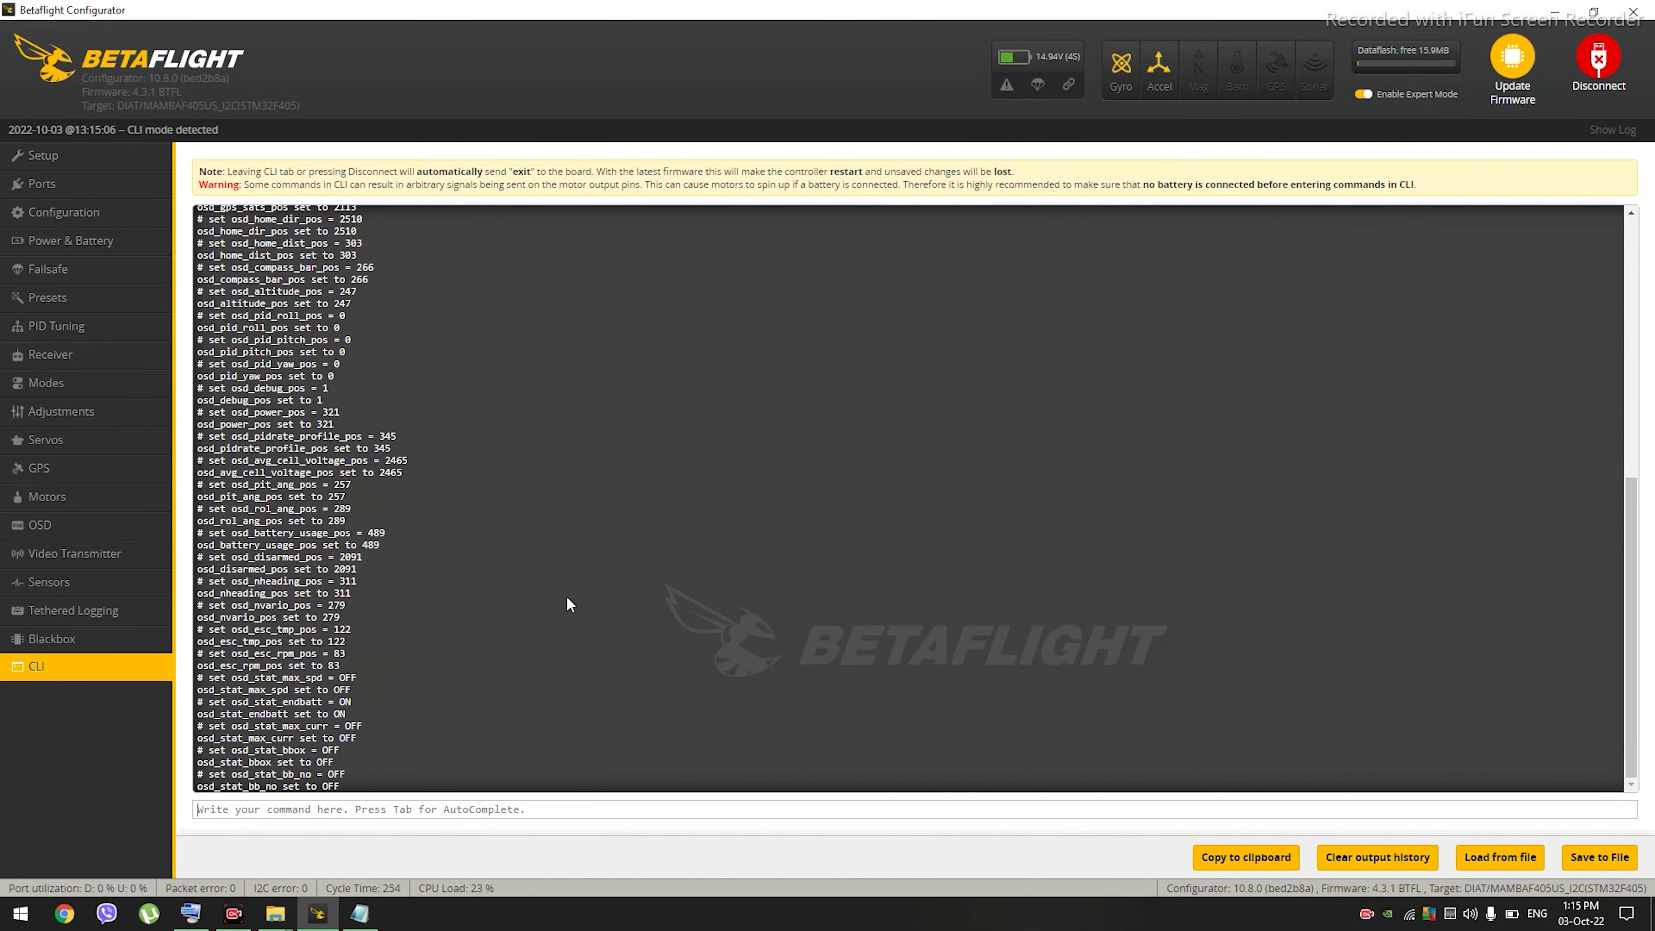
text(save)
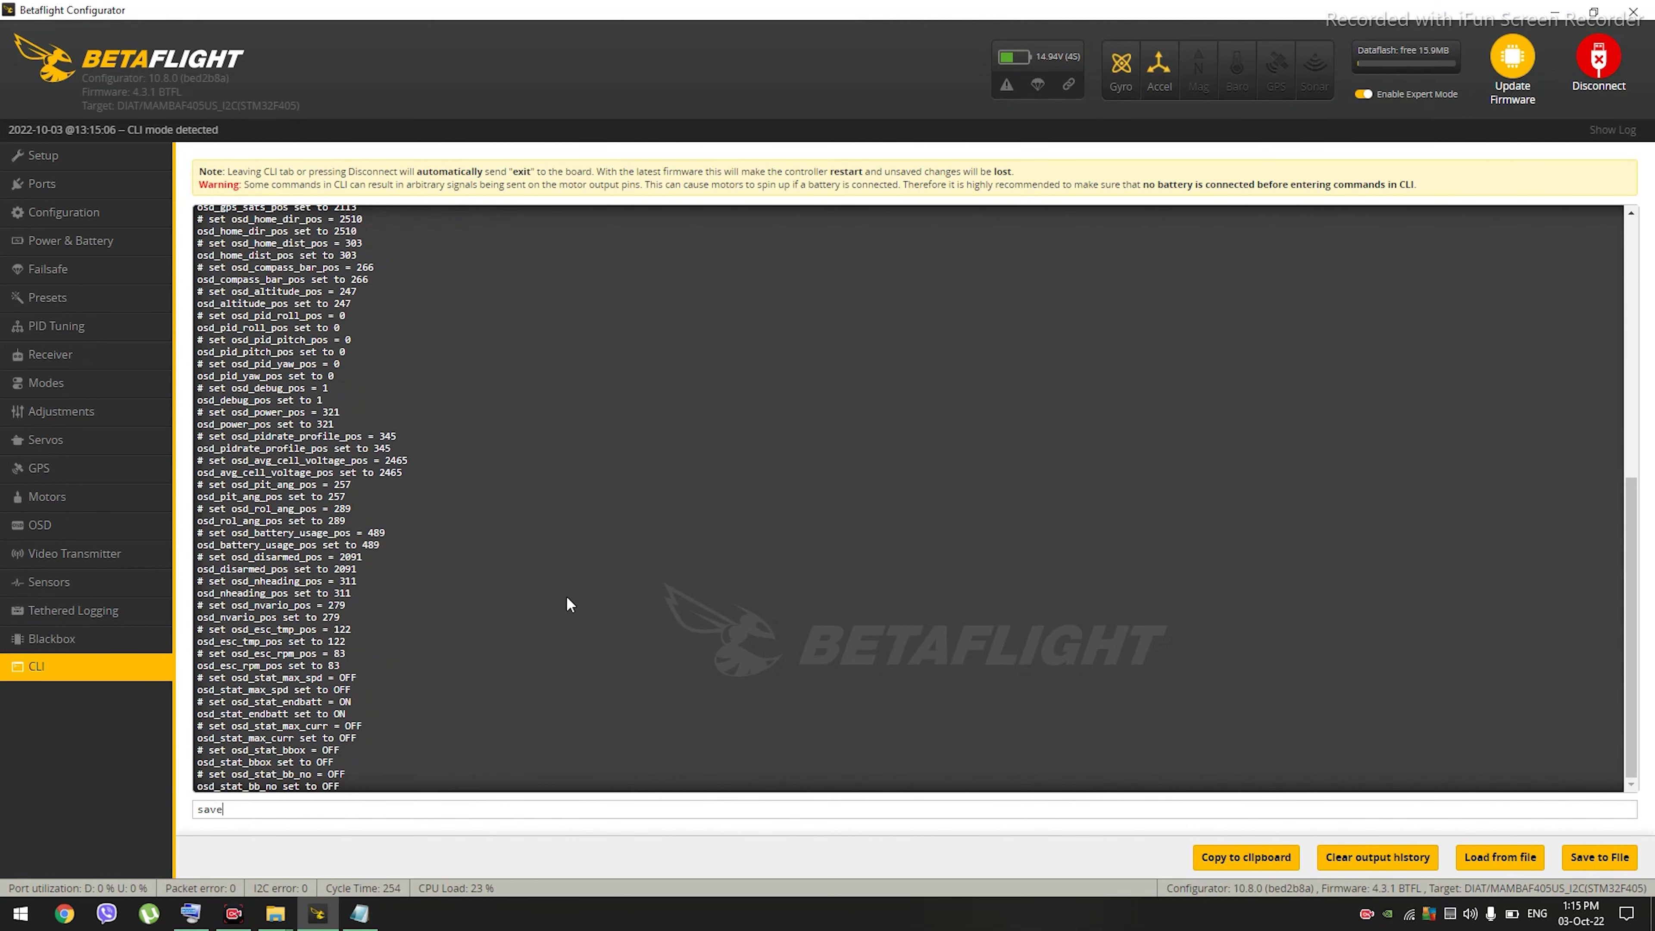
key(Return)
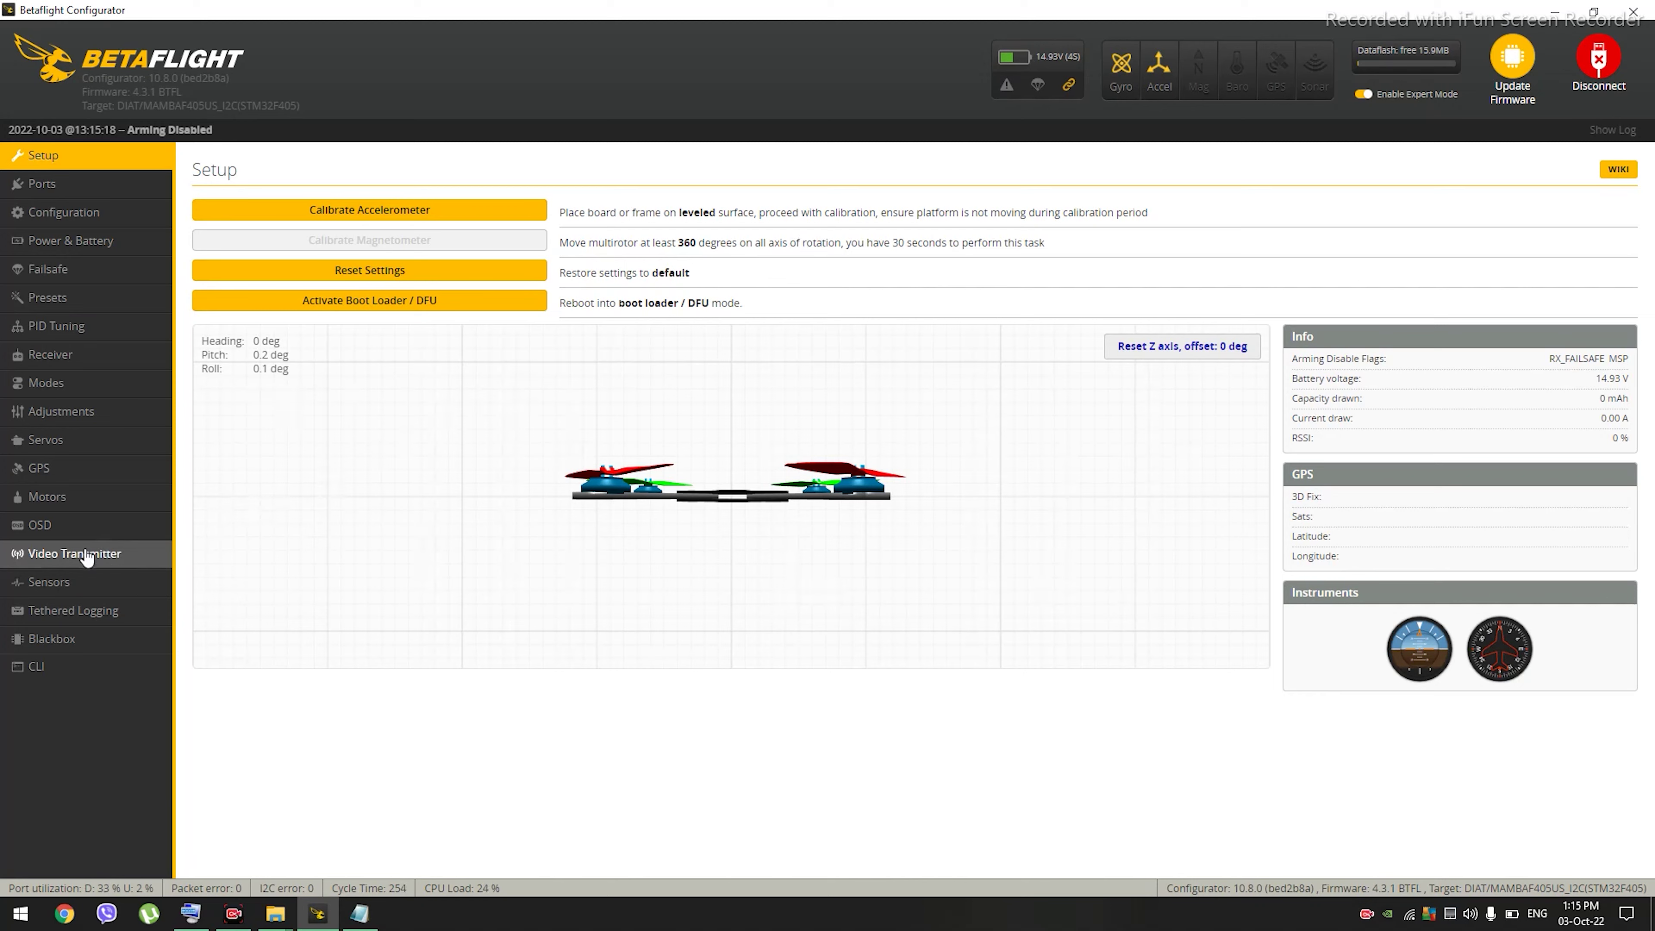
Step: Add the GPS speed element to OSD profile 1 and move it slightly down and inward in the preview
click(85, 528)
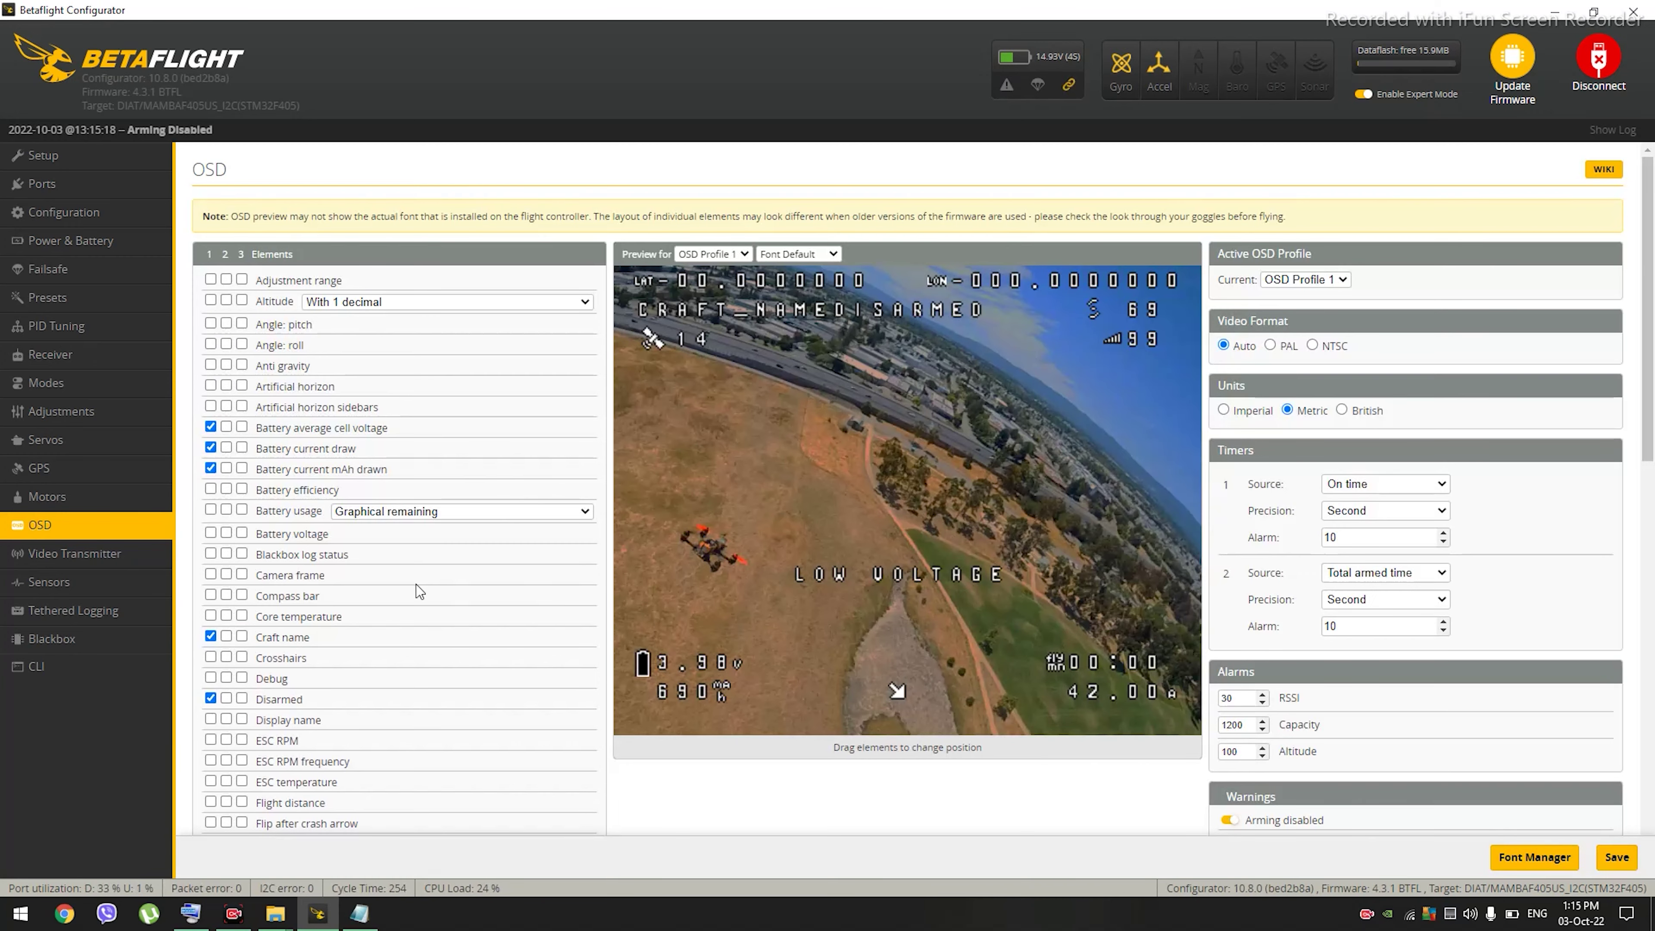
scroll(356, 552, down, 4)
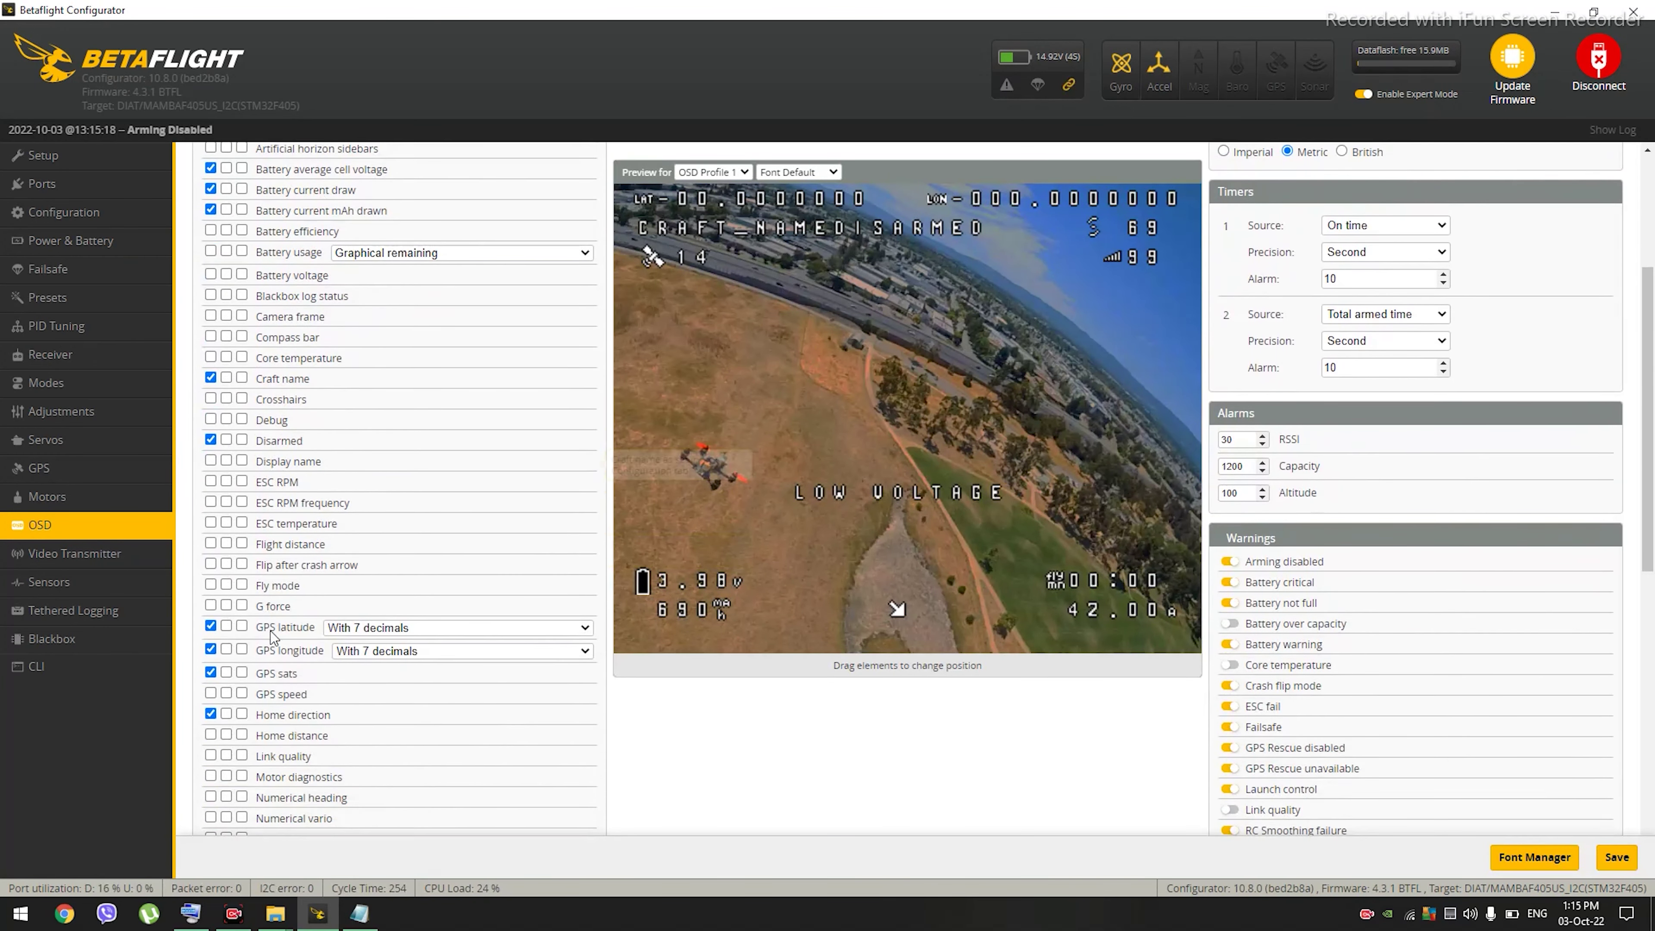
click(211, 694)
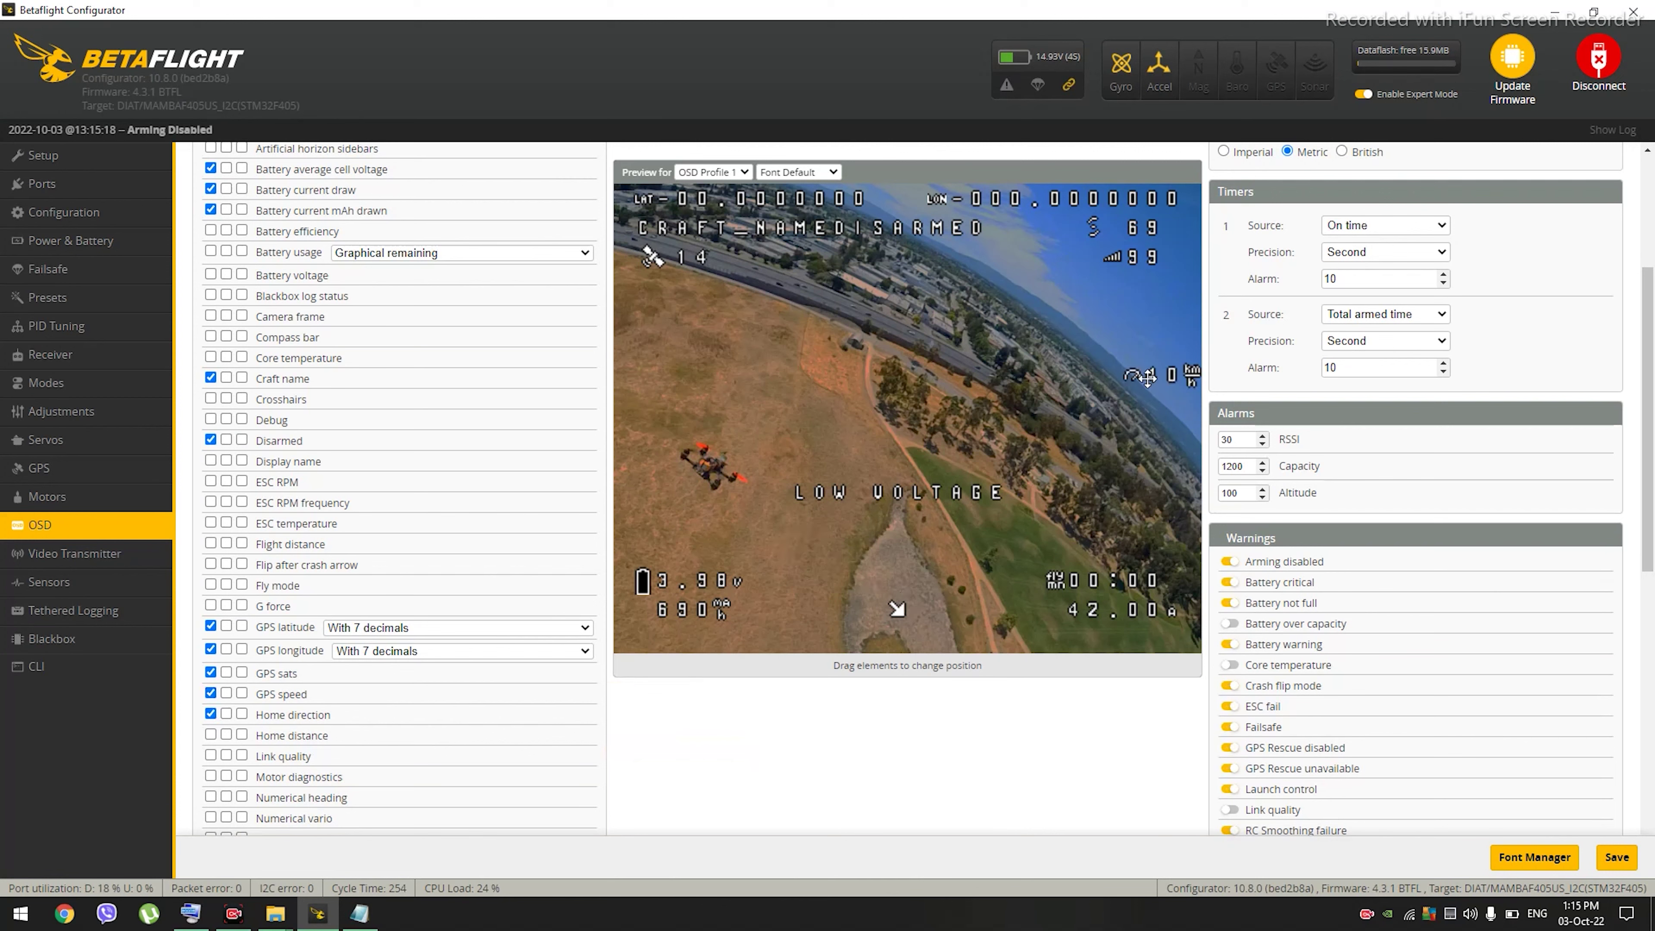
drag(1137, 377, 1128, 402)
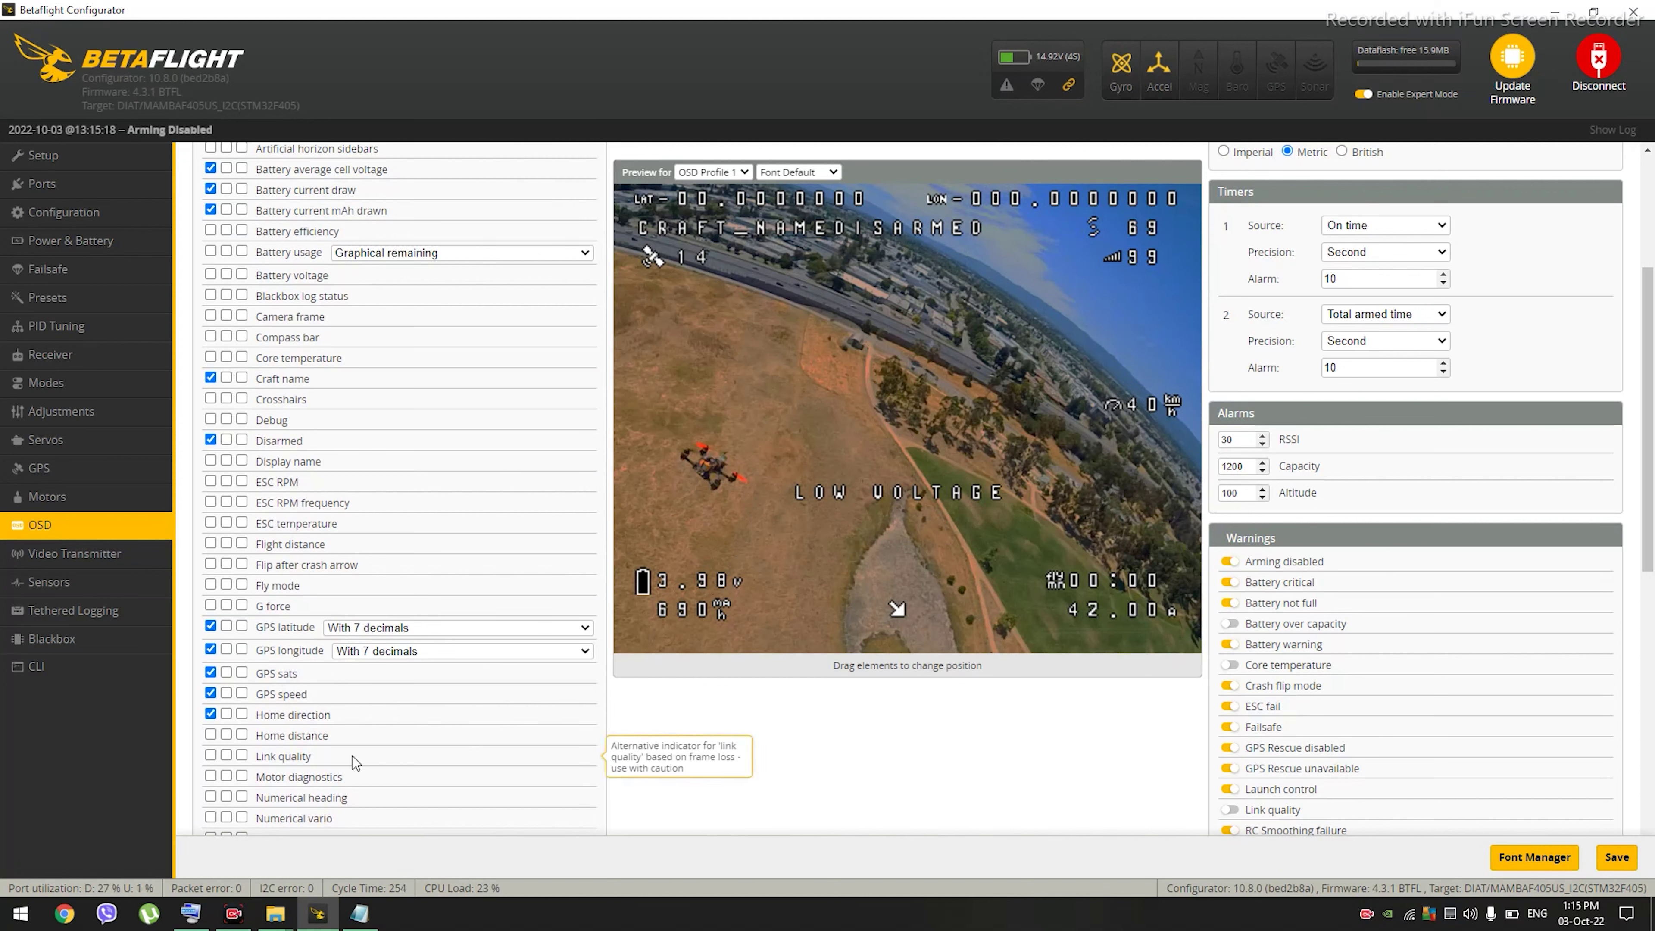
Step: Add the Home distance element to OSD profile 1, move it next to the home direction arrow, and save the OSD
click(211, 734)
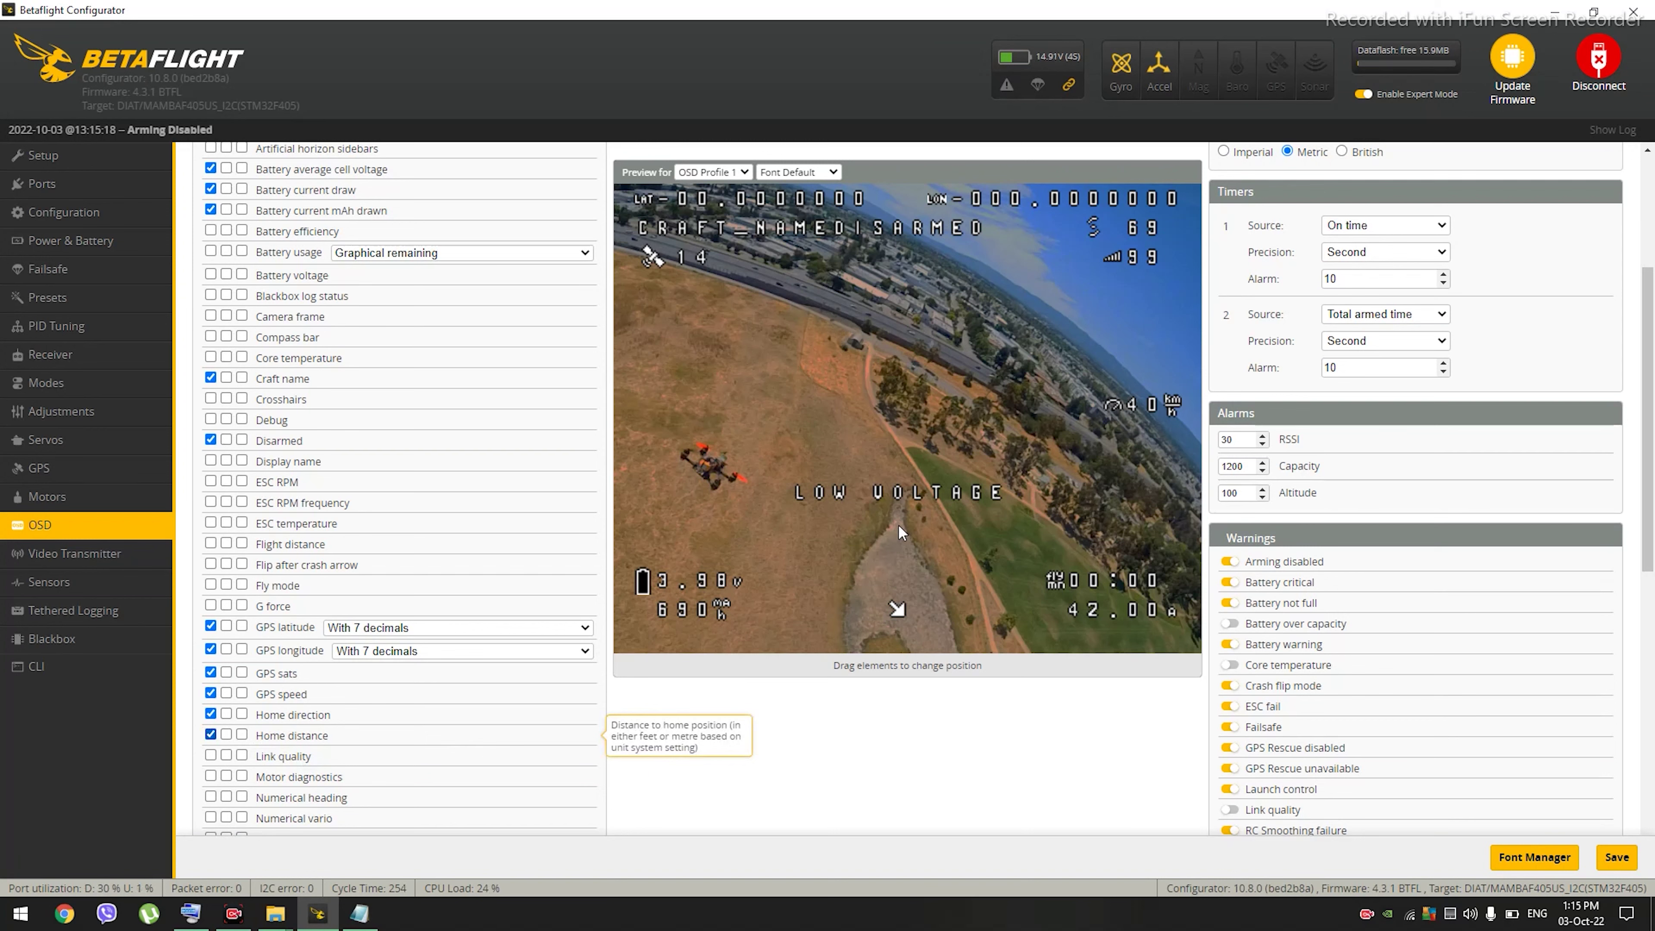
drag(918, 462, 864, 577)
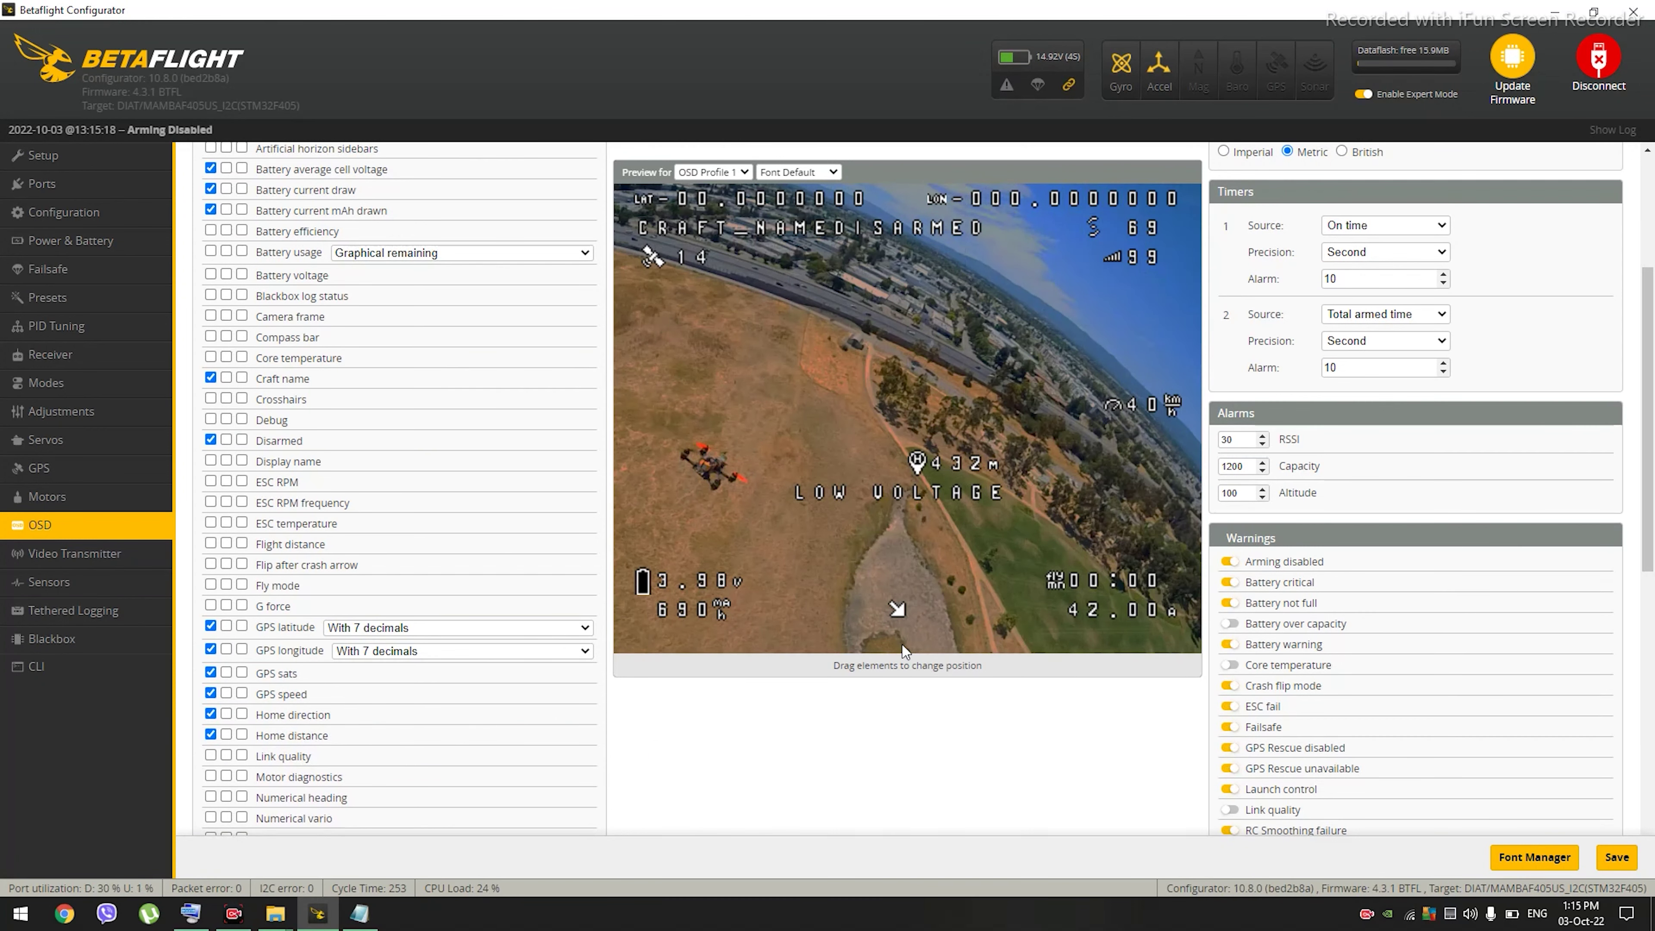
click(1616, 856)
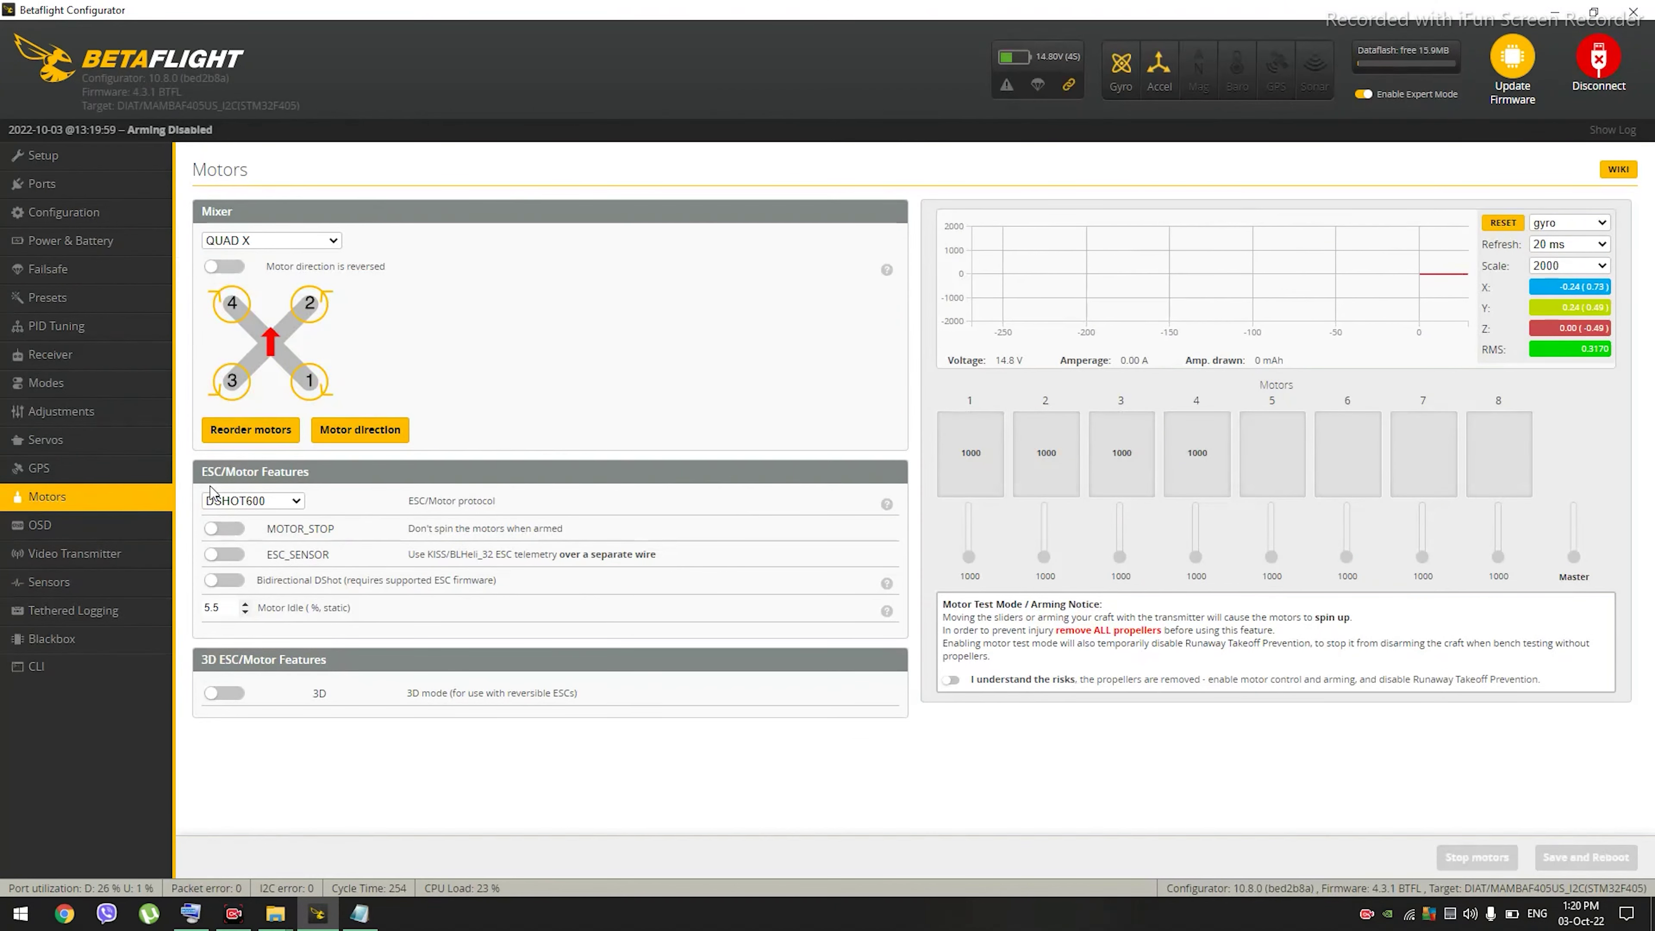
Step: Enable ESC_SENSOR in the motor features, save with a reboot, and reopen the motor settings to check the ESC telemetry
click(224, 553)
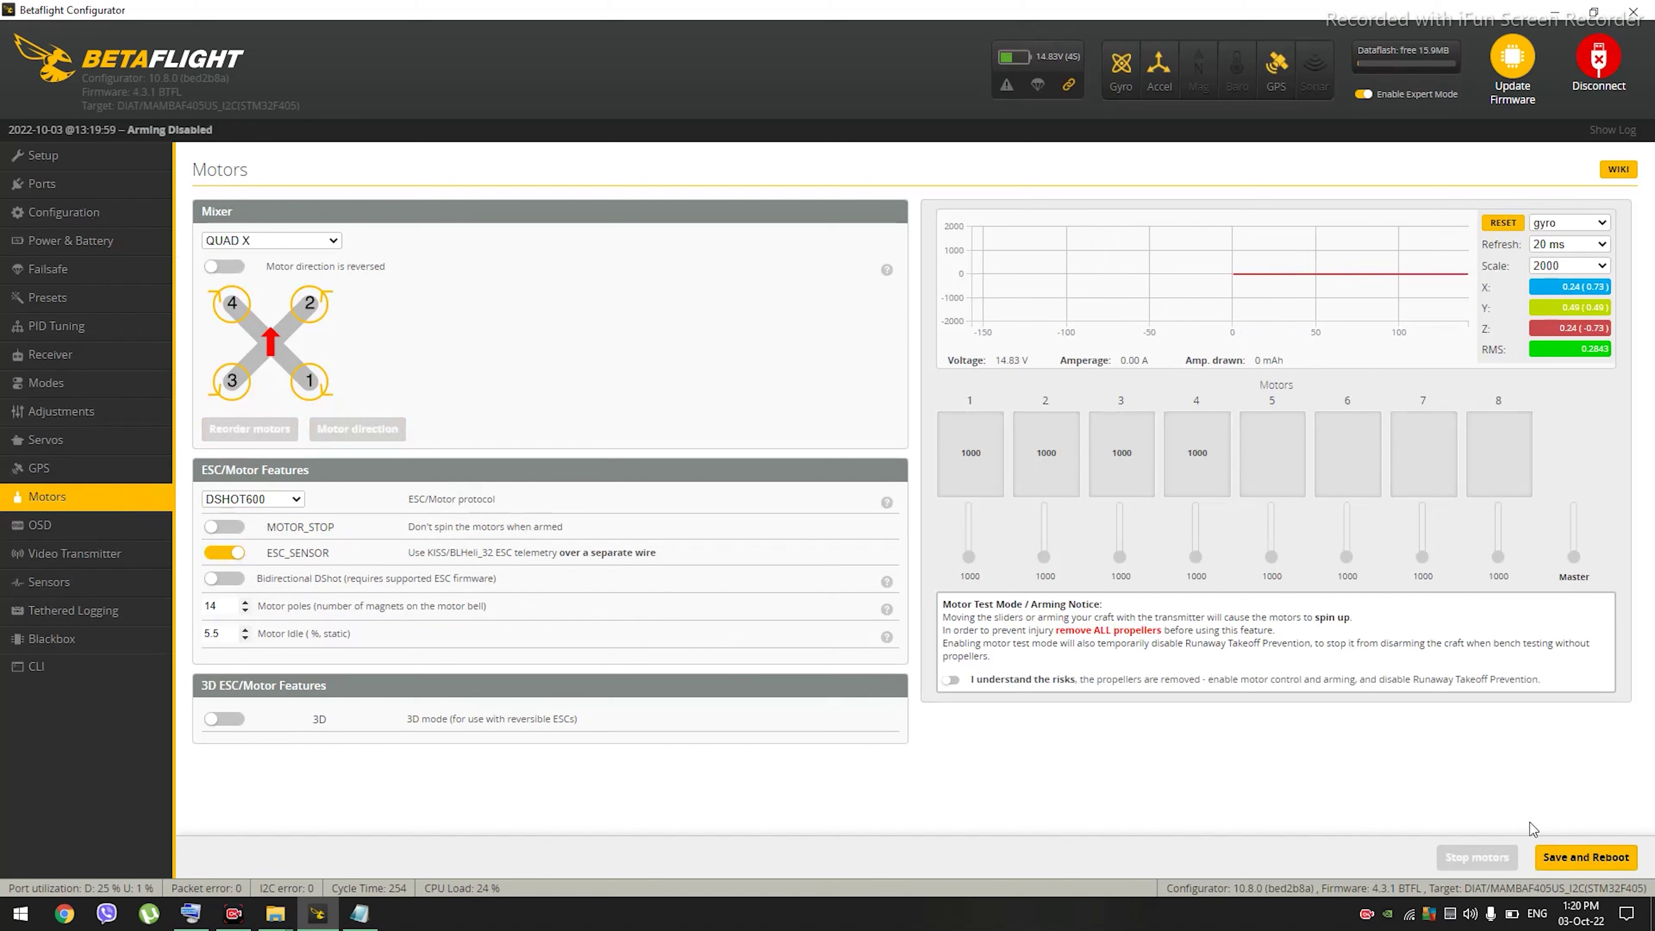
click(1576, 859)
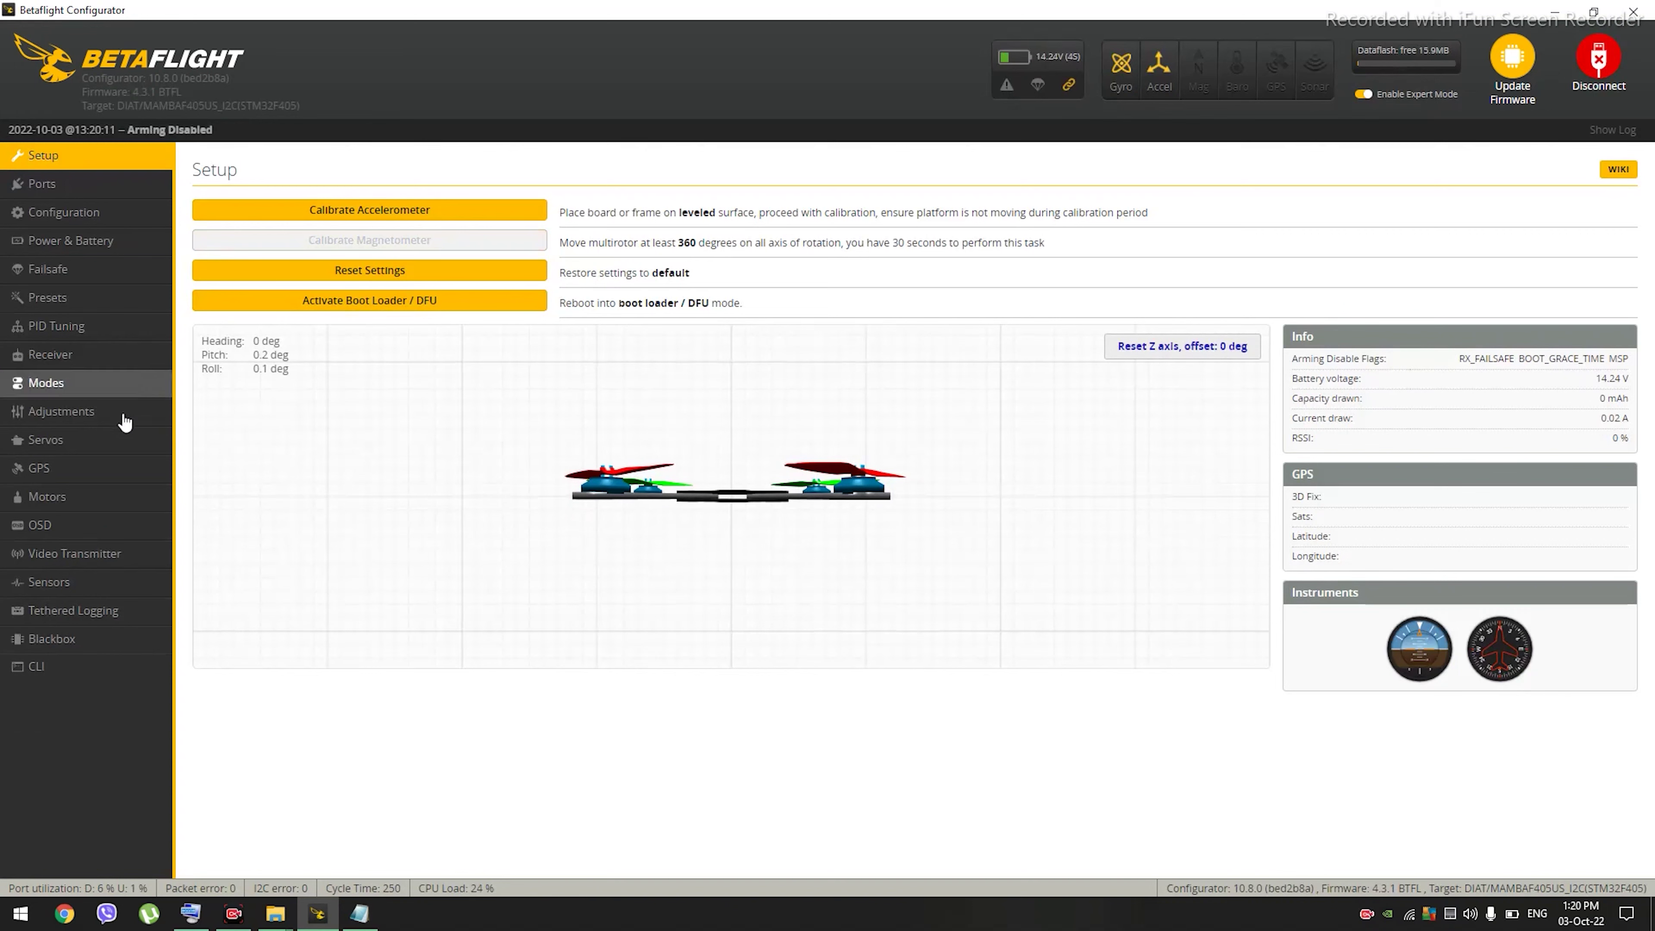
click(36, 498)
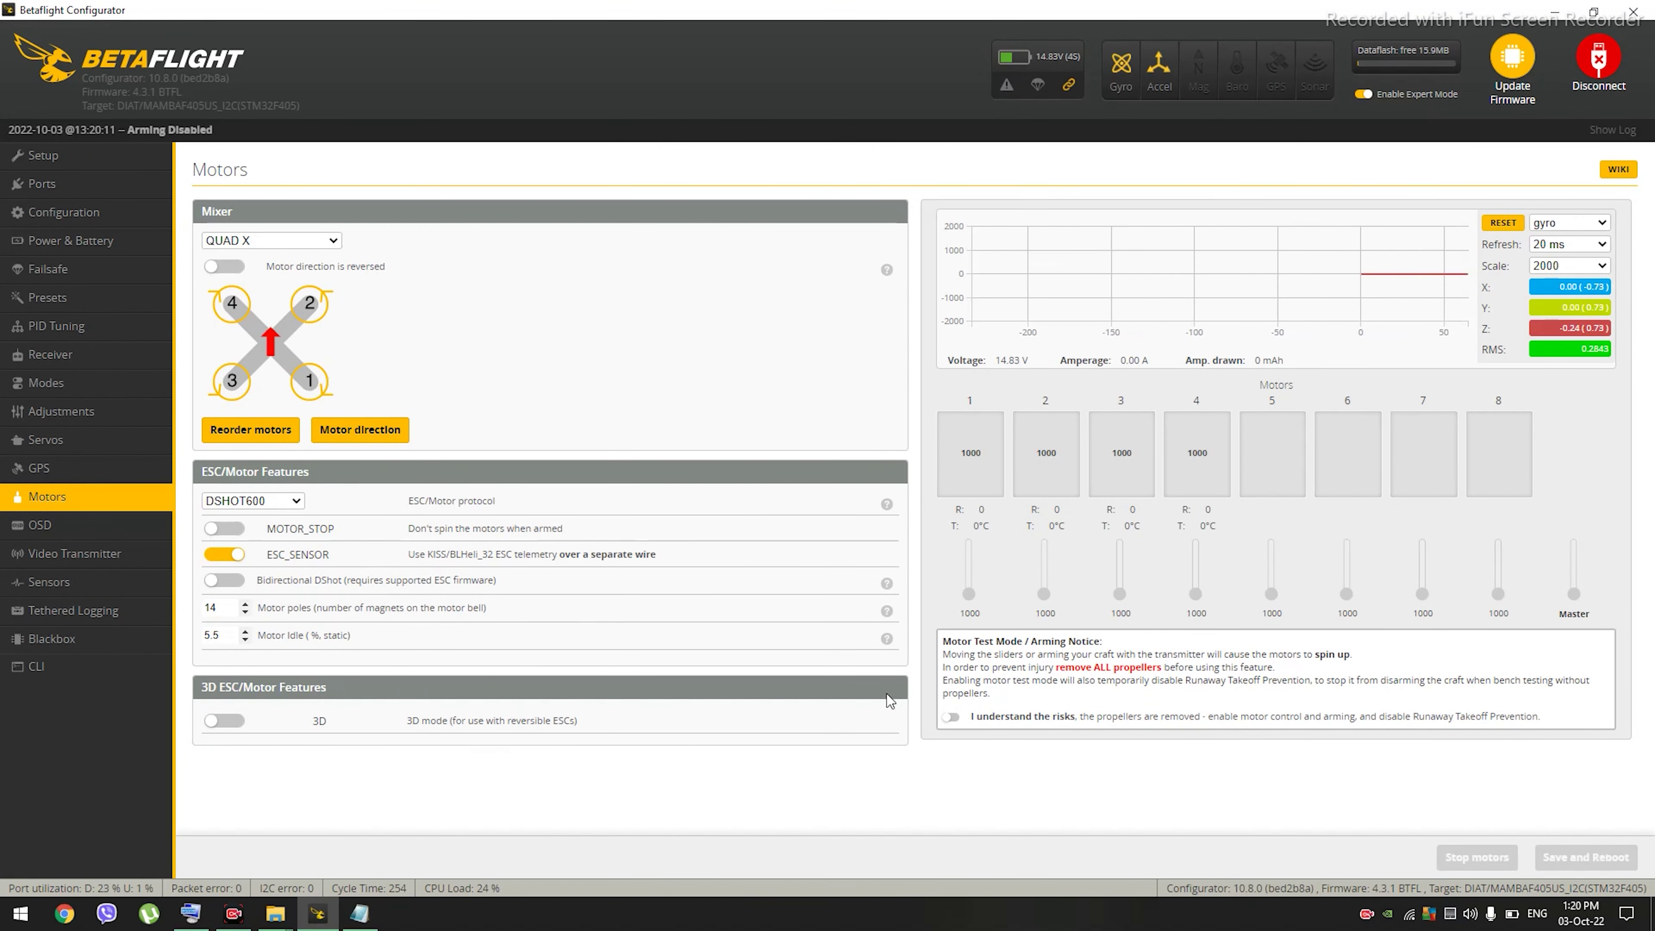
Step: Enable motor test mode with the propellers removed and spin motors 1 to 4 one at a time to check their order and direction
click(950, 716)
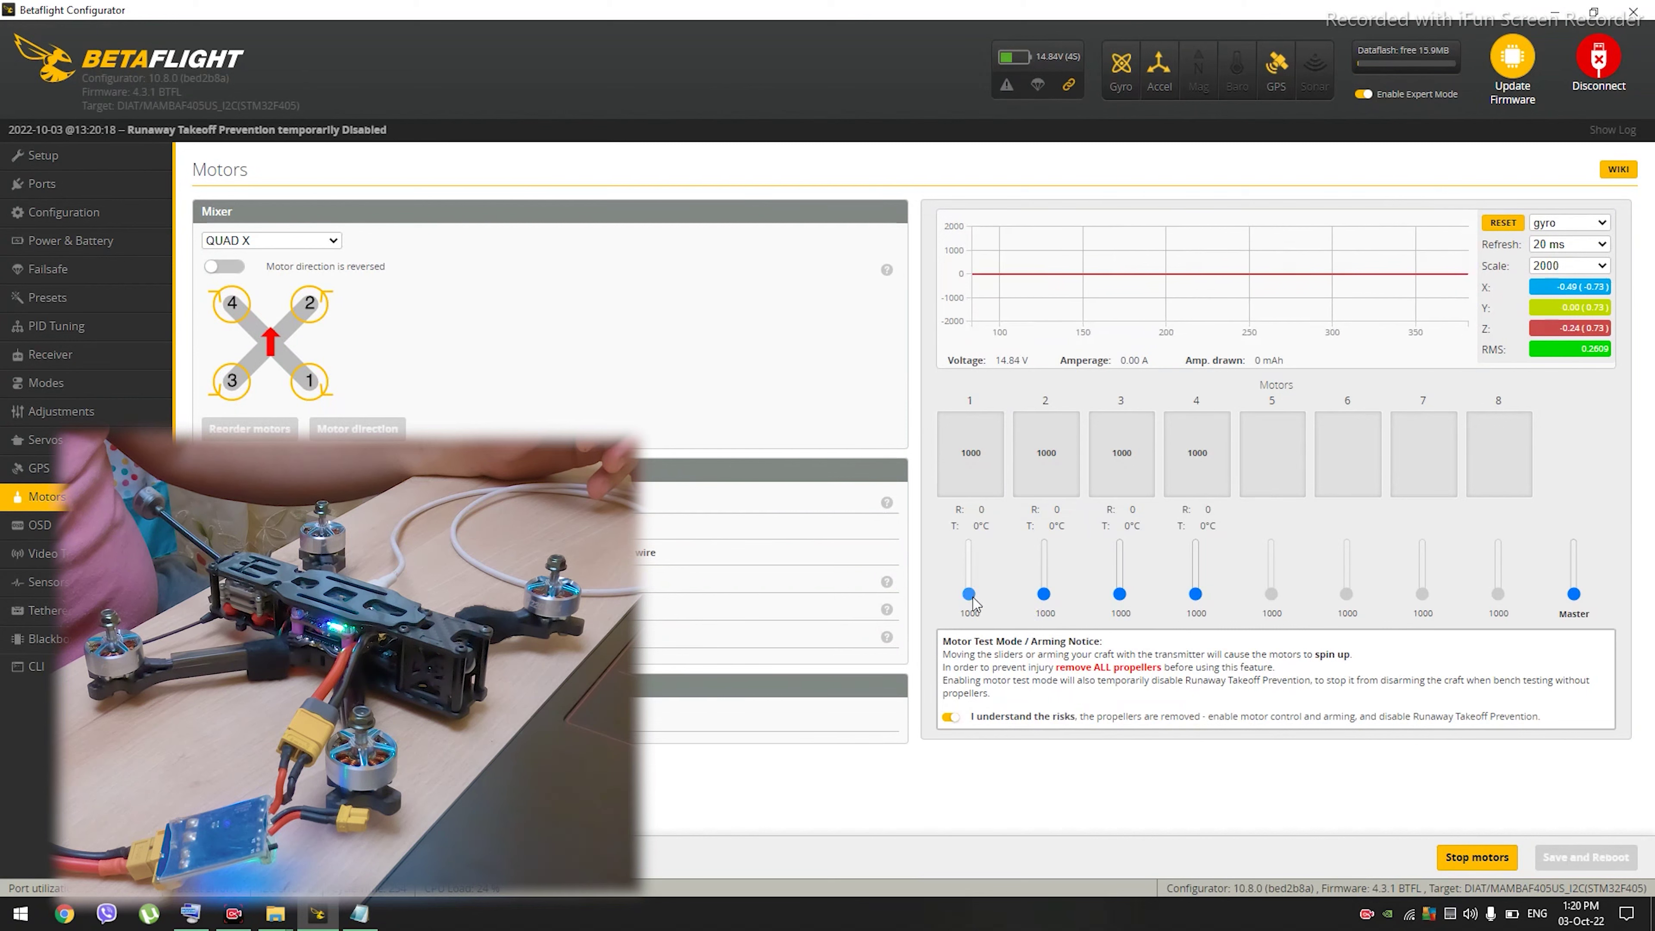
drag(973, 598, 970, 596)
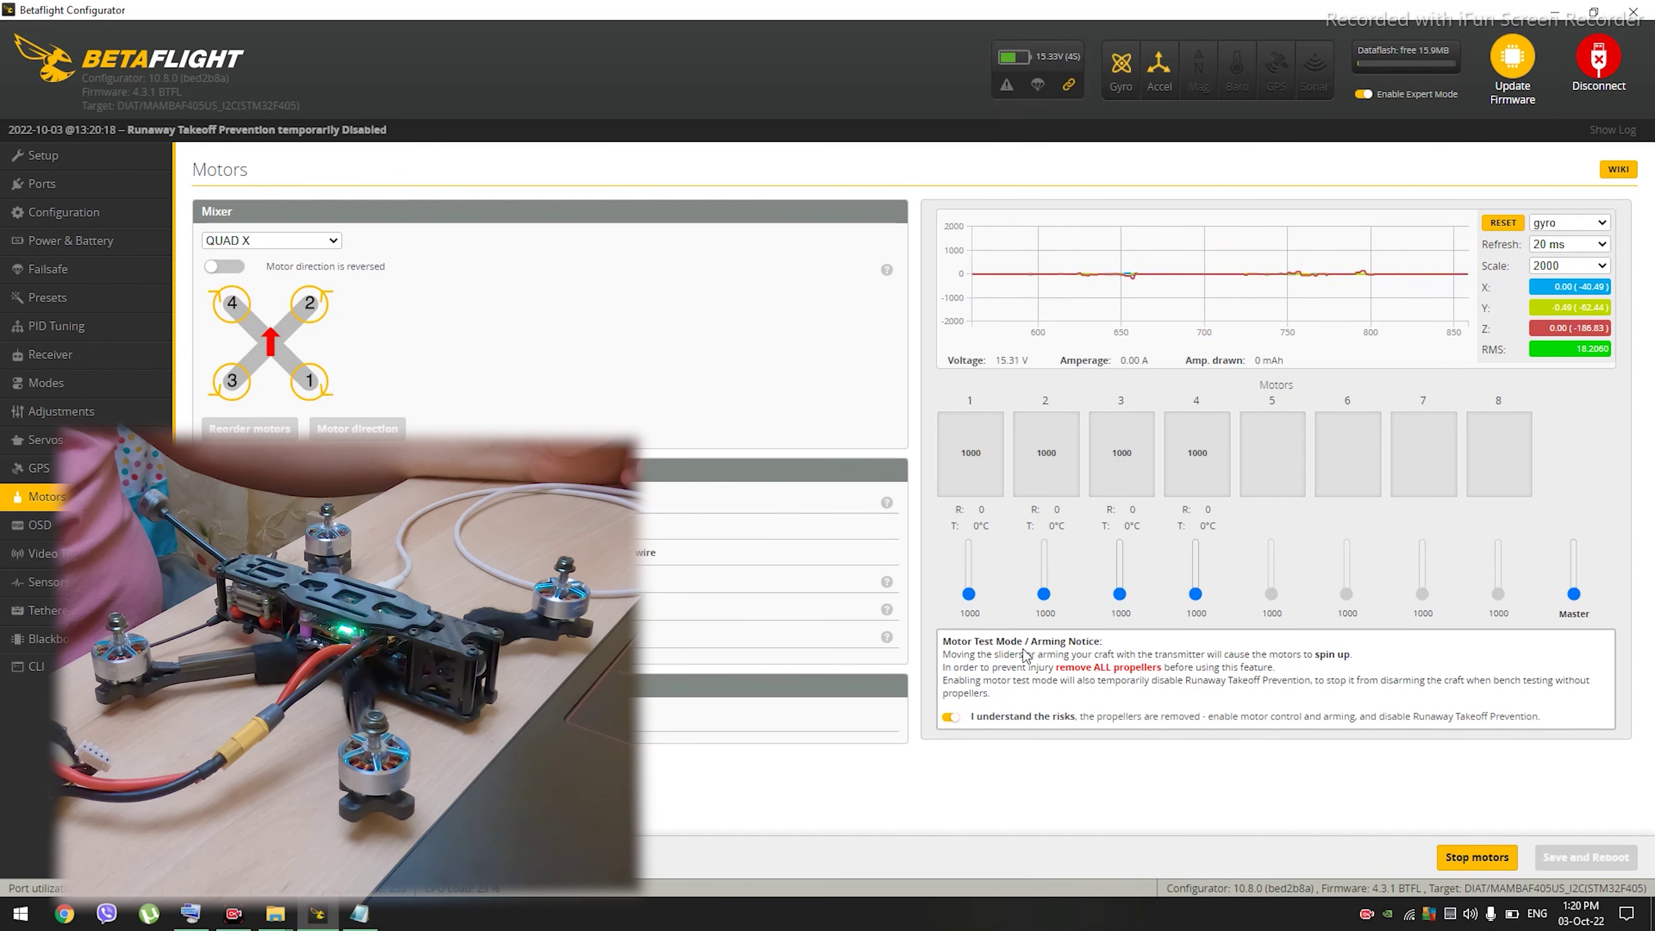
drag(975, 593, 1046, 591)
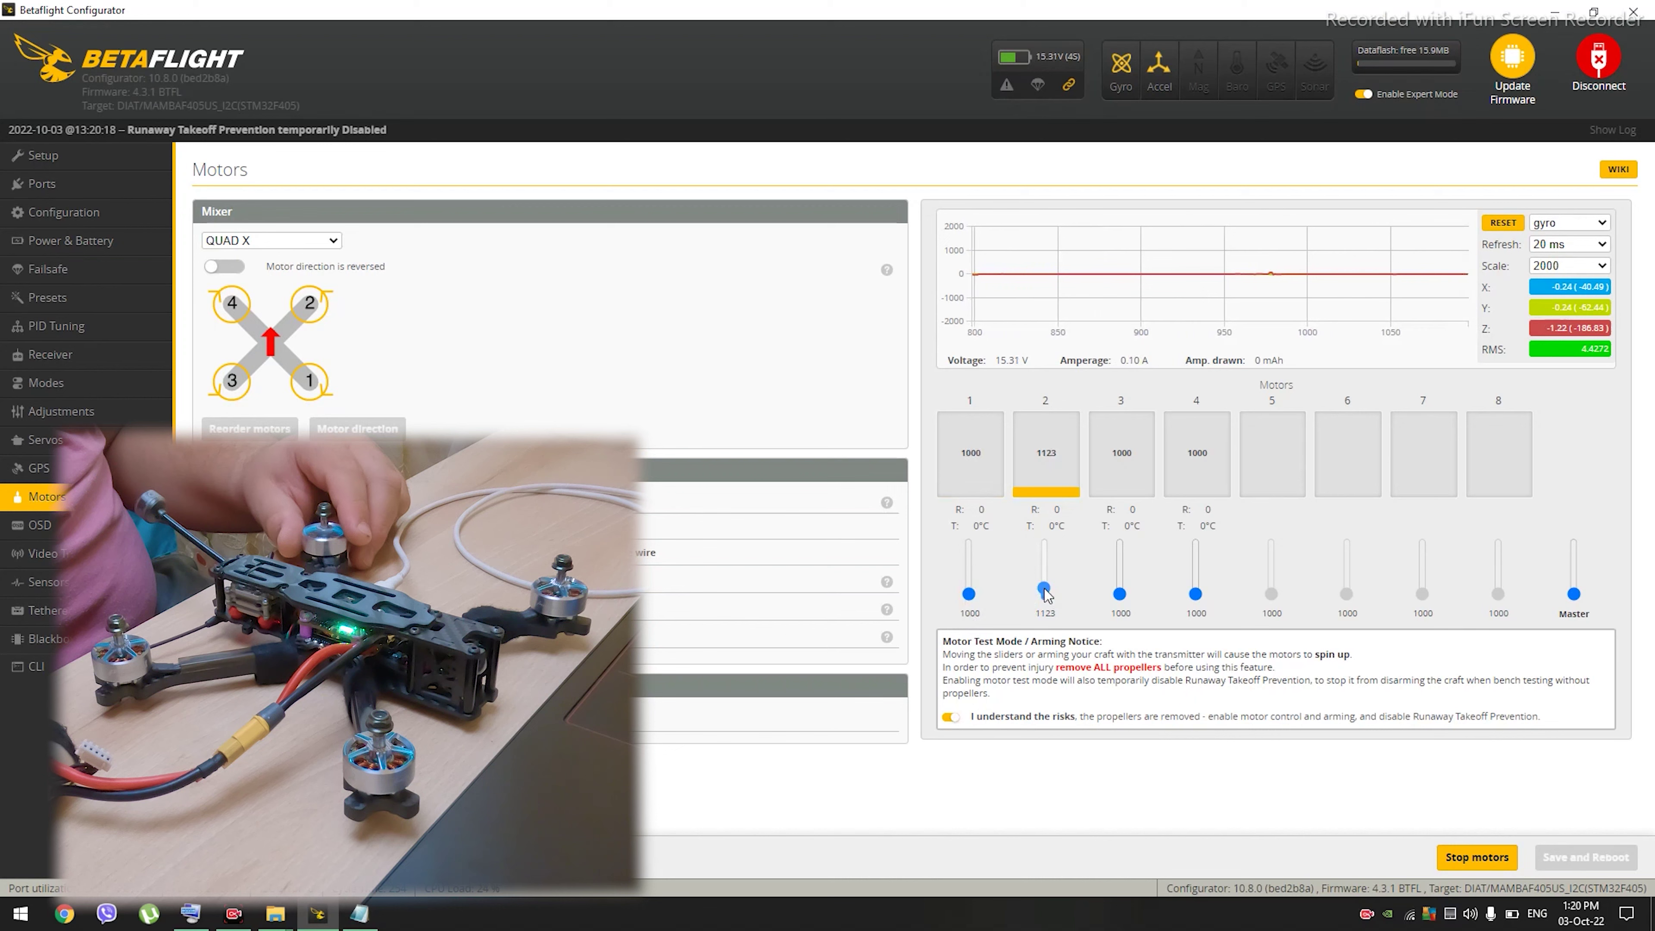
drag(1045, 593, 972, 599)
drag(1119, 600, 1118, 582)
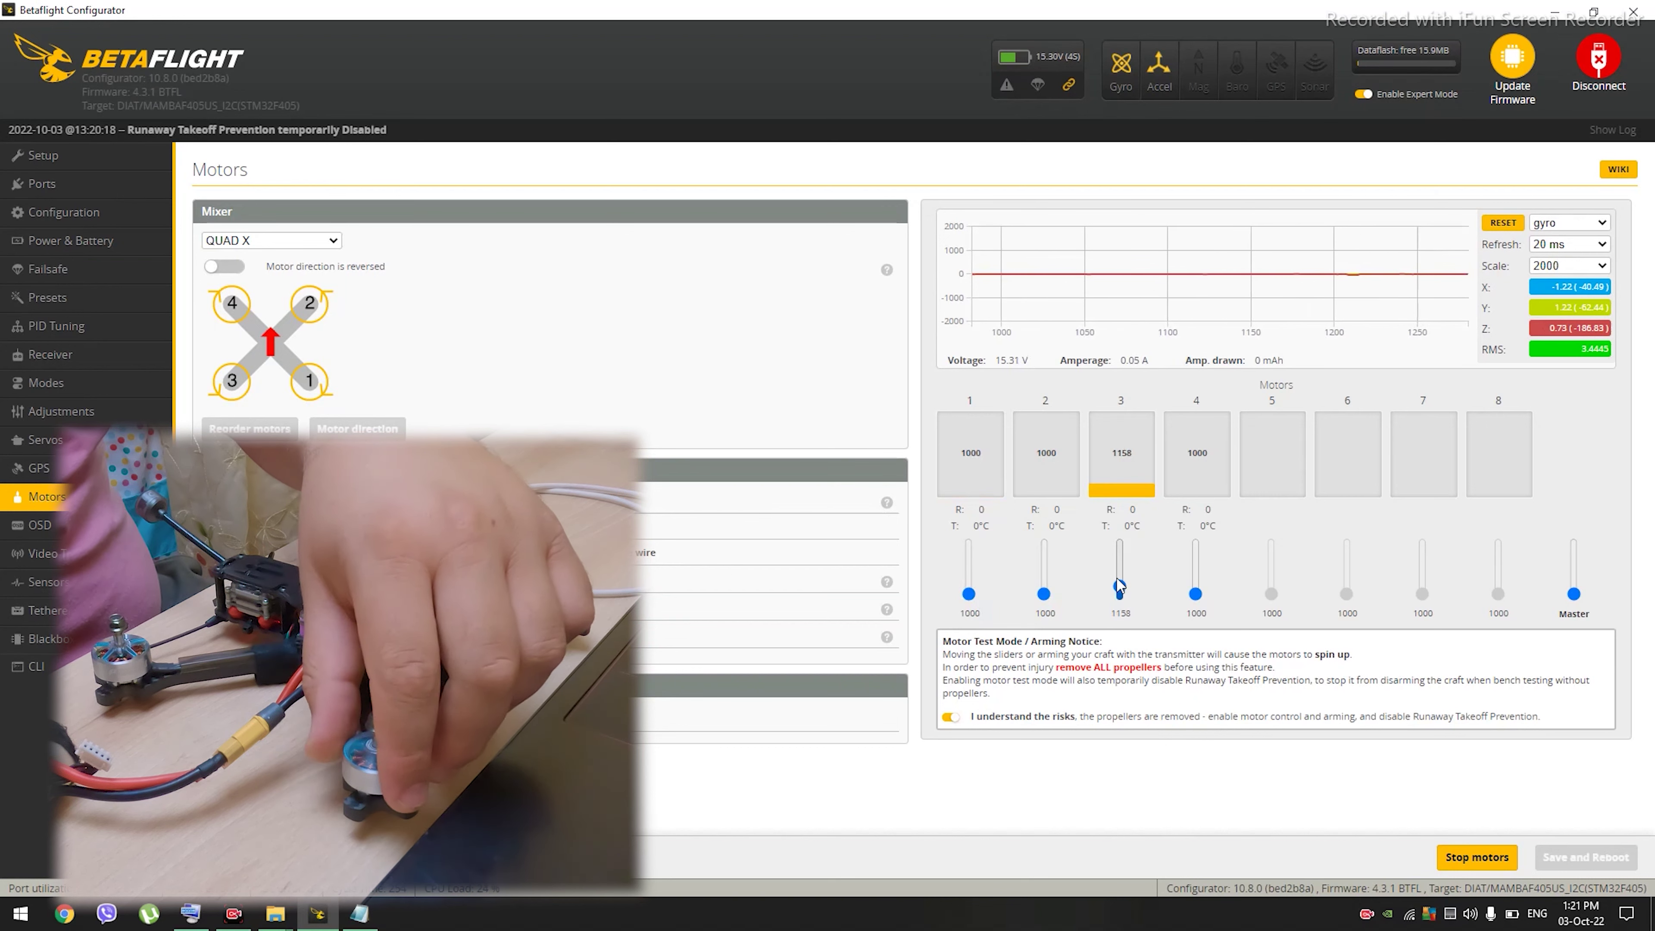
drag(1119, 583, 1197, 597)
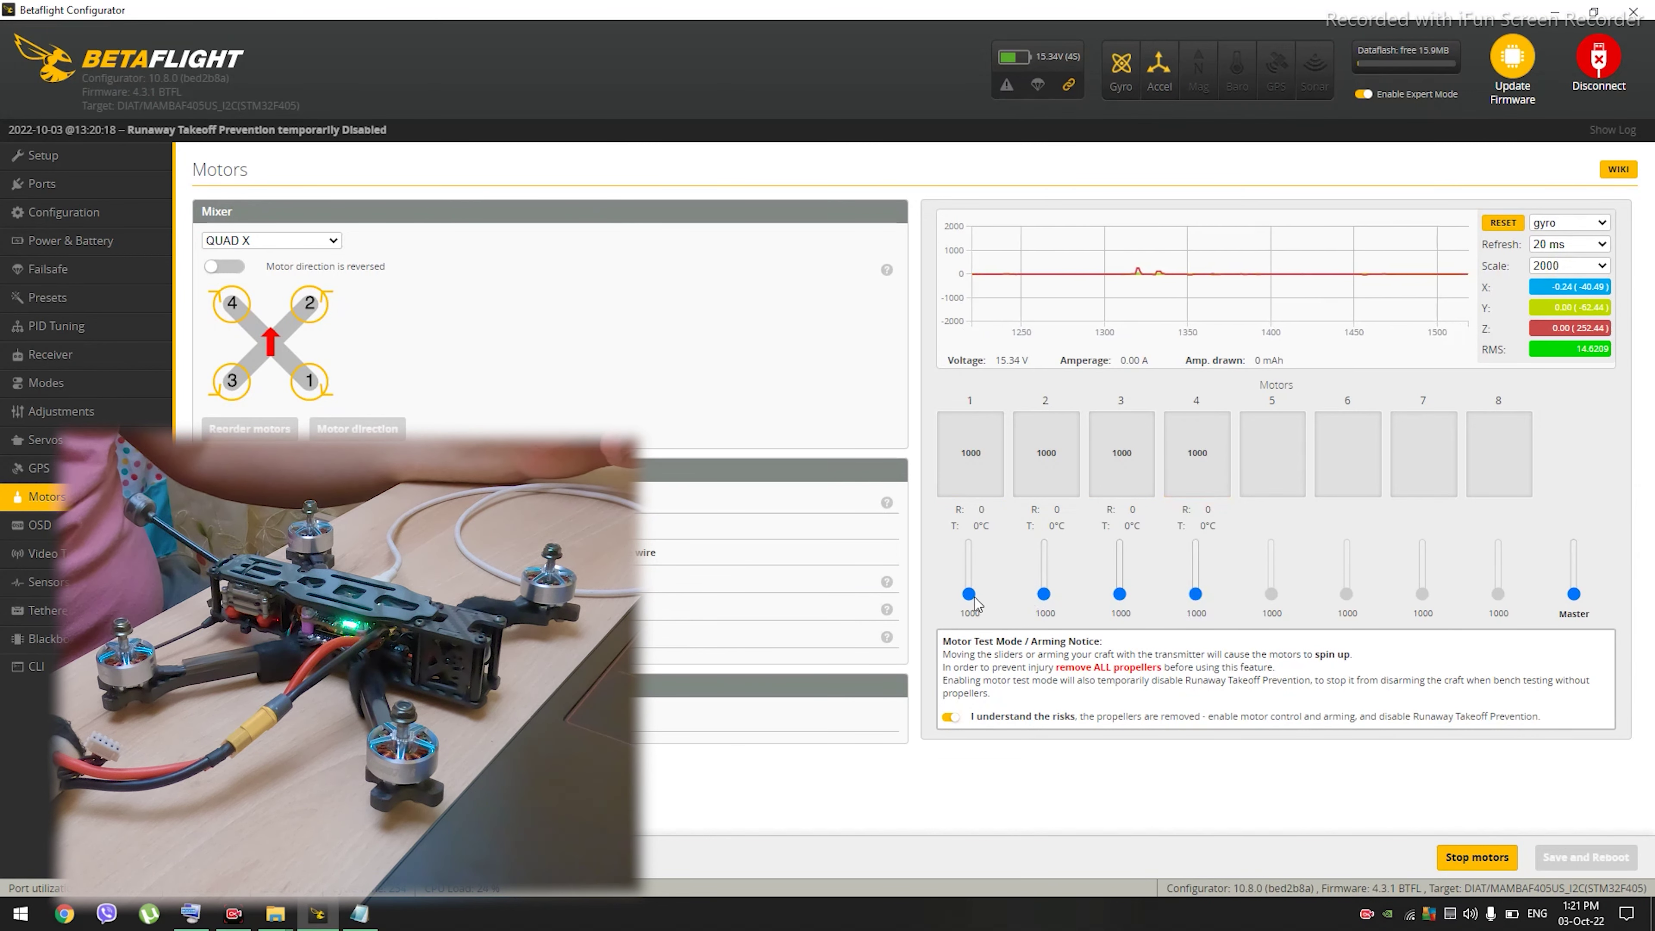
drag(970, 593, 973, 589)
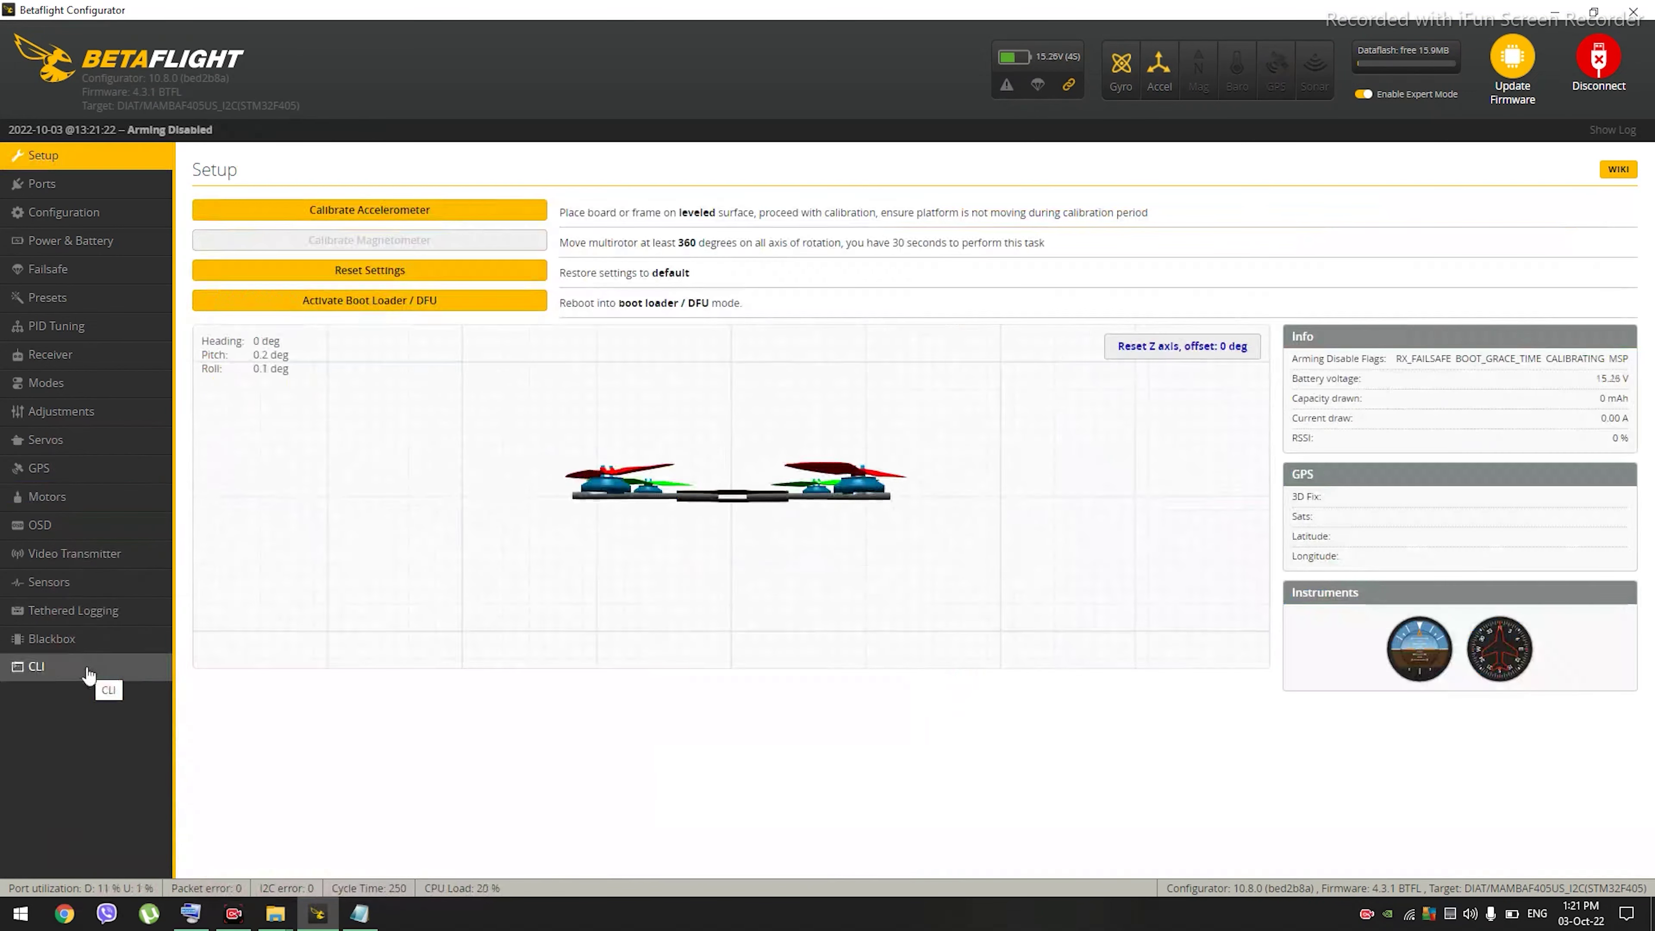
Step: List the pin assignments in the CLI with the resource command and examine the pins of motors 1 to 4
click(94, 668)
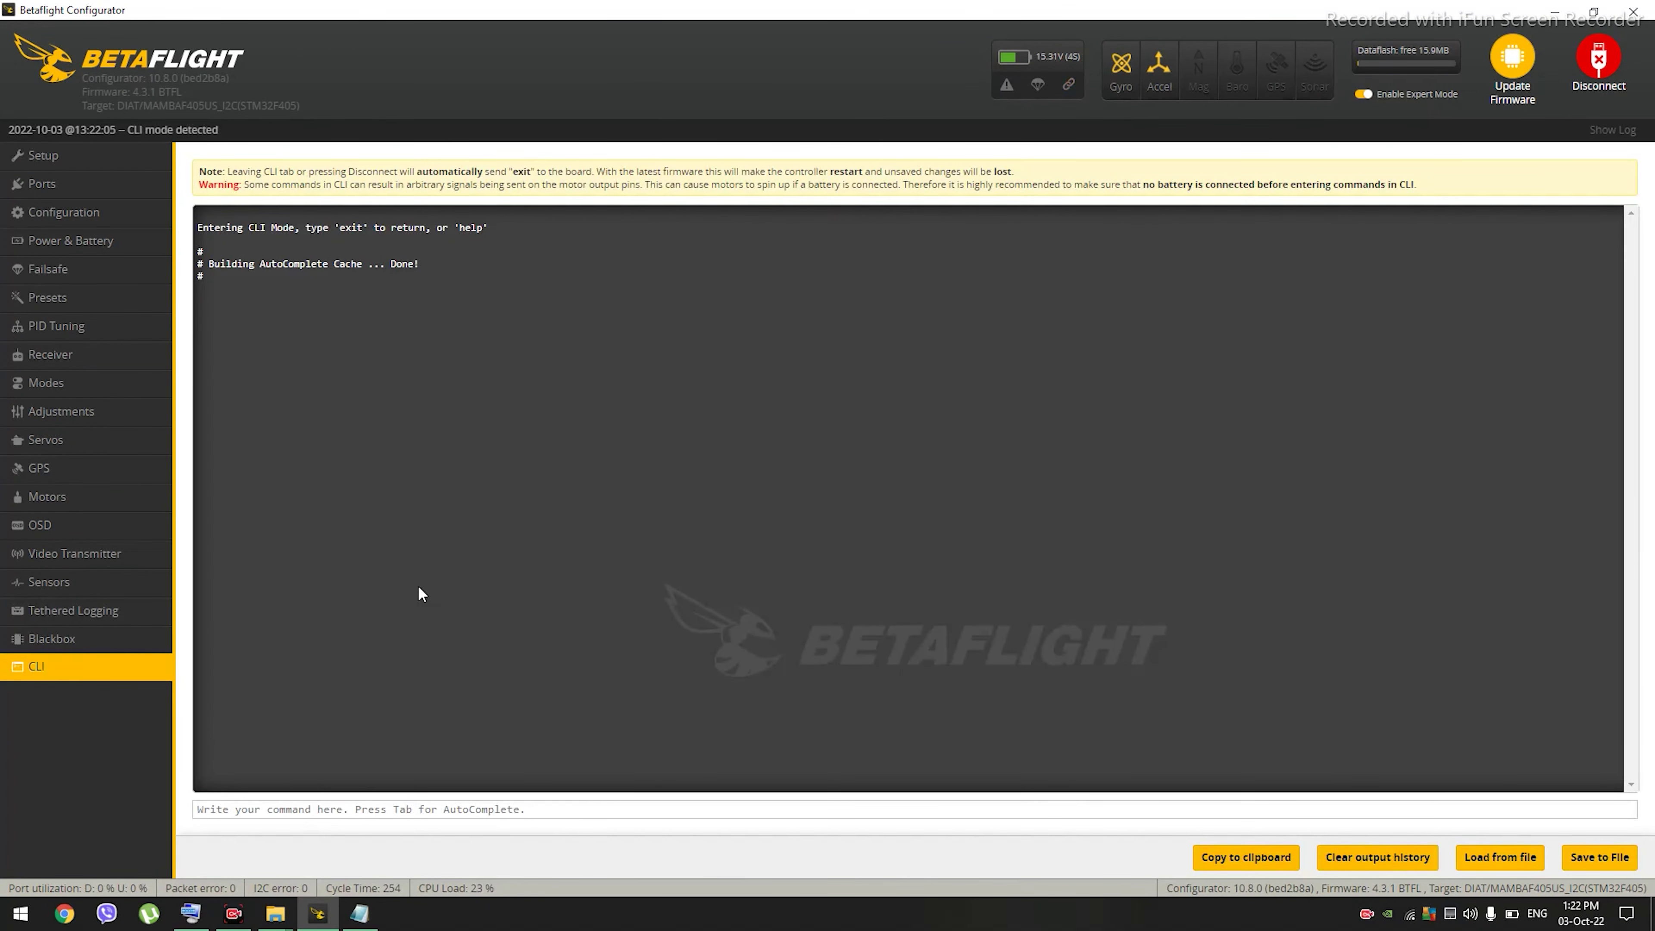
text(res)
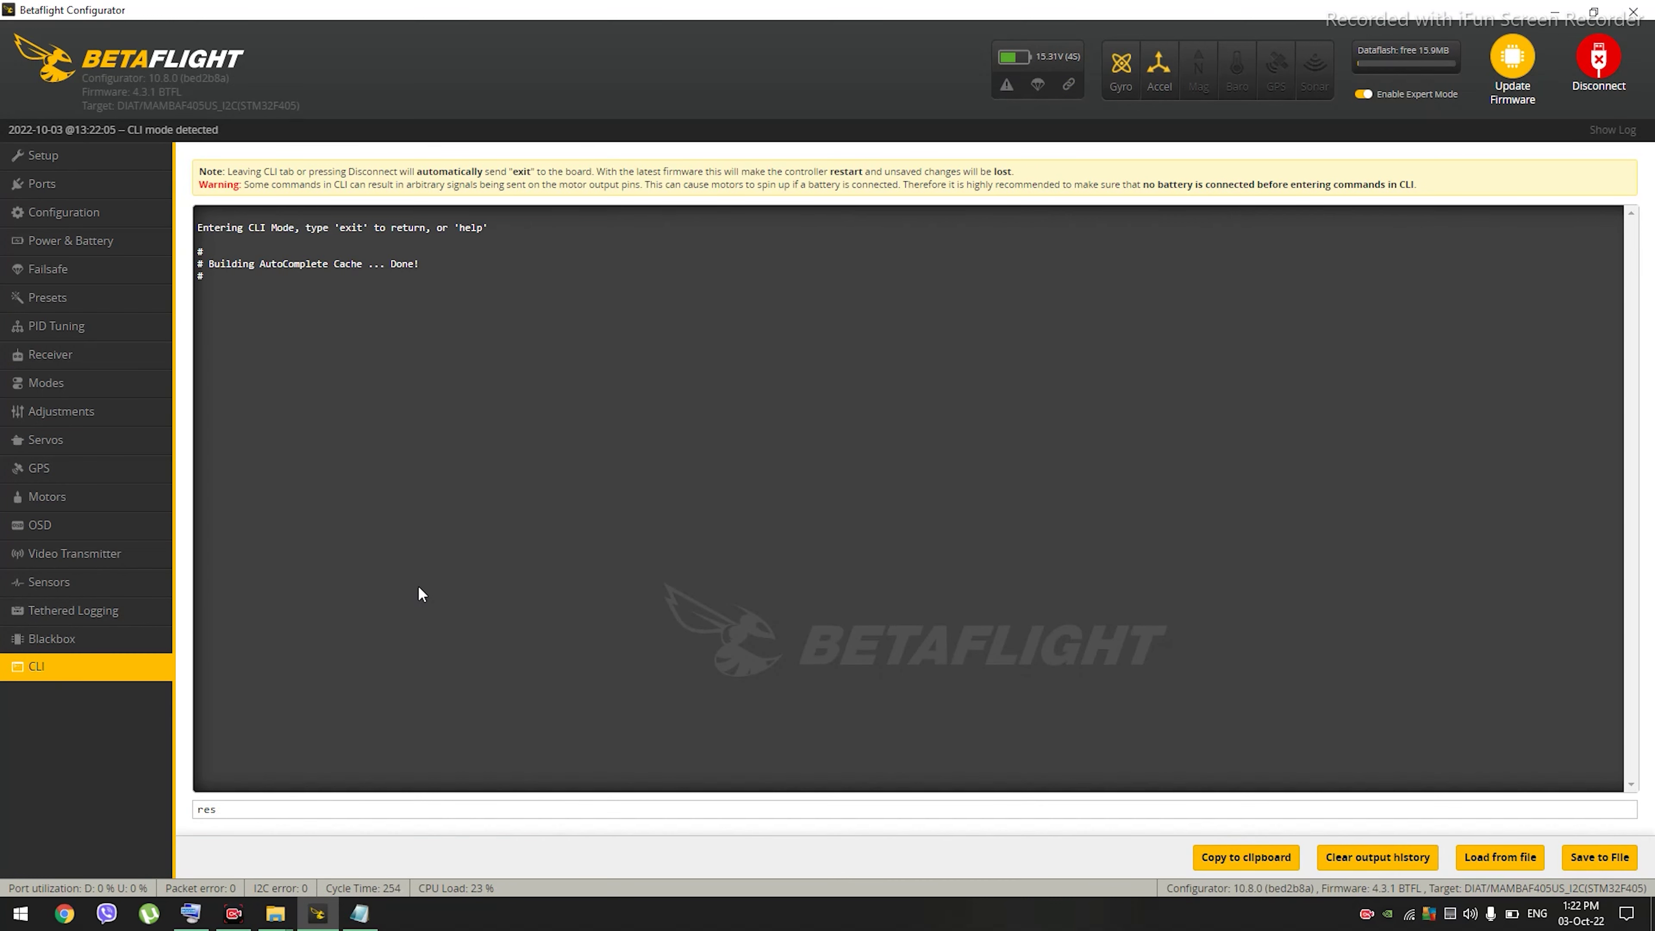
text(ource)
key(Return)
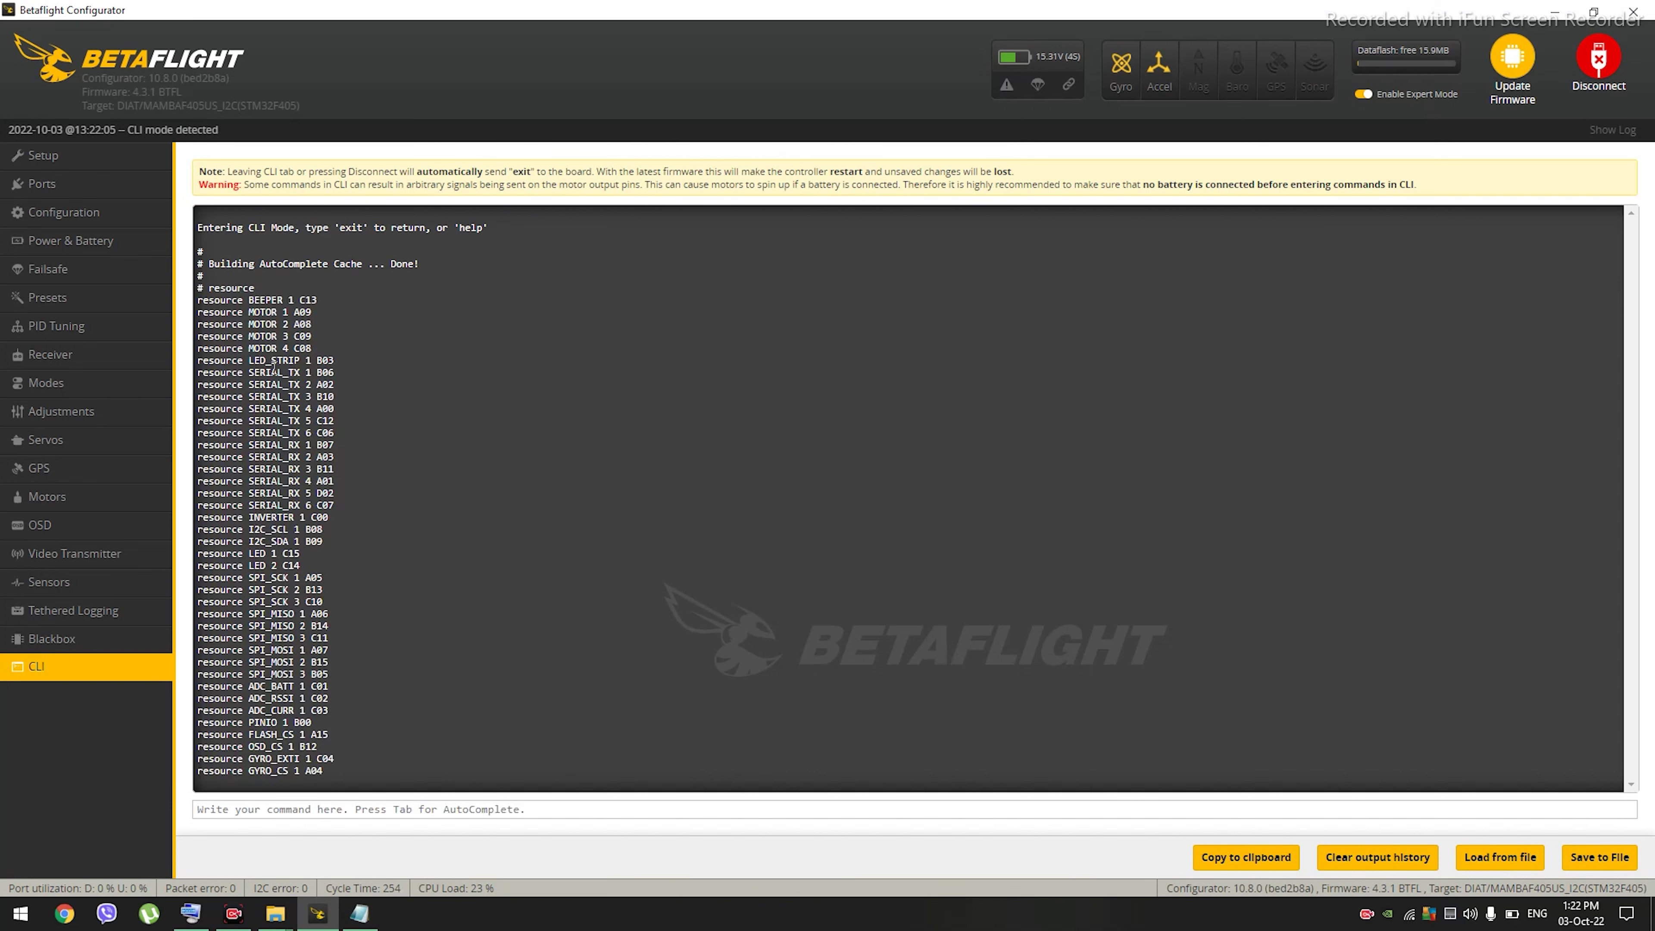
drag(198, 301, 336, 412)
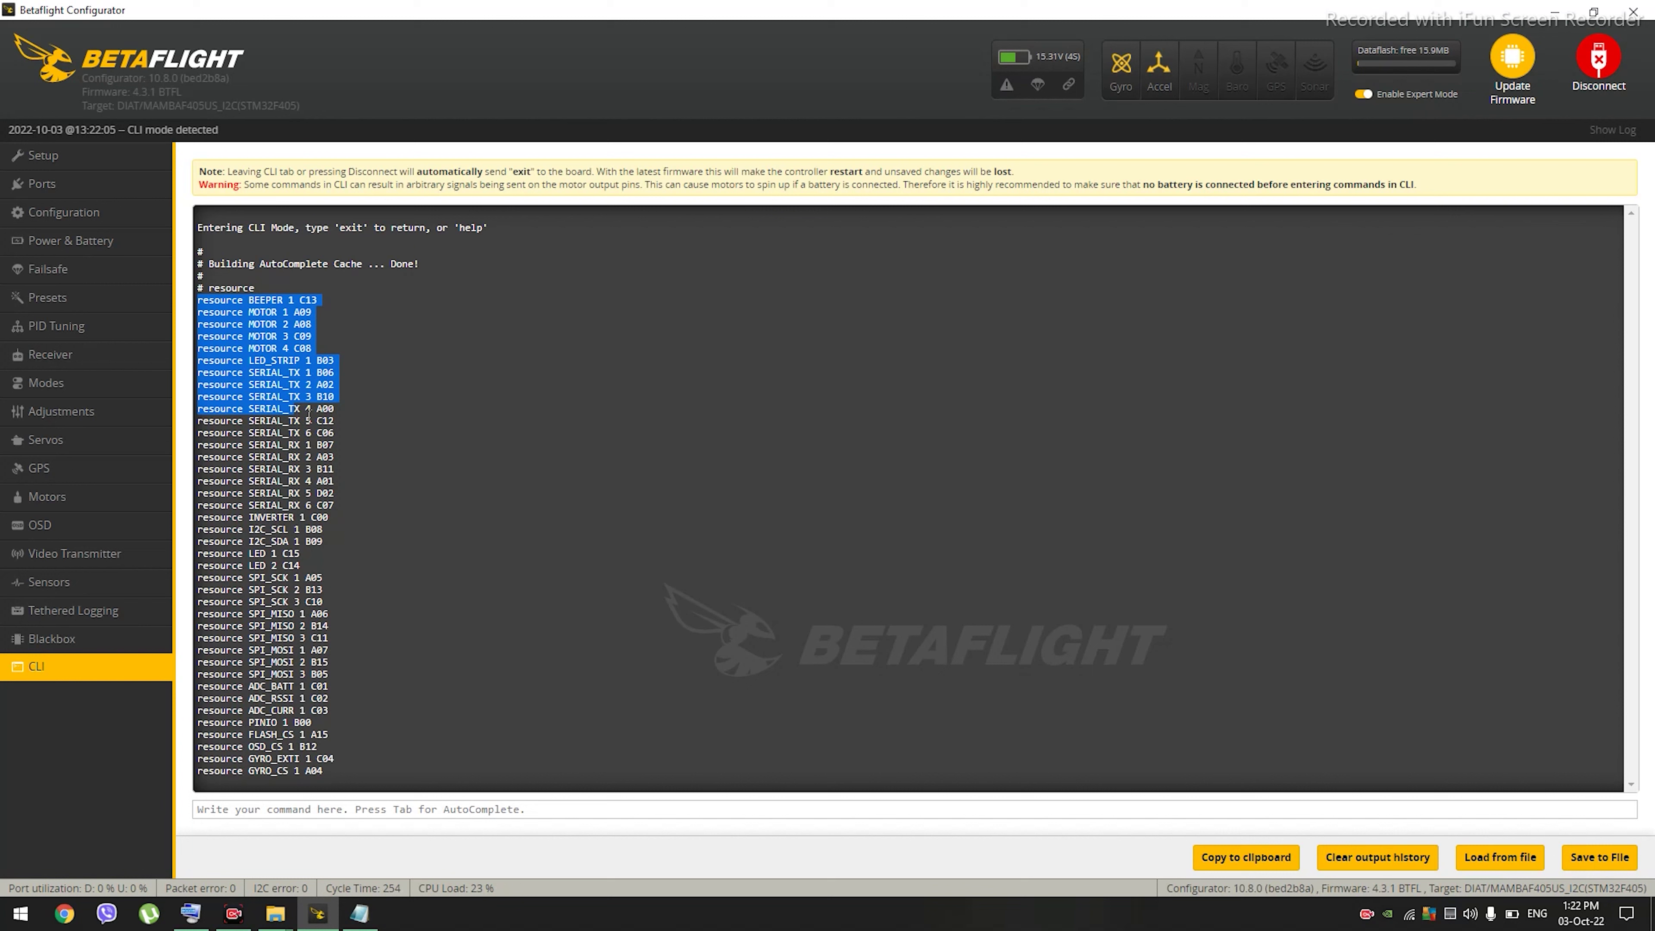
click(215, 349)
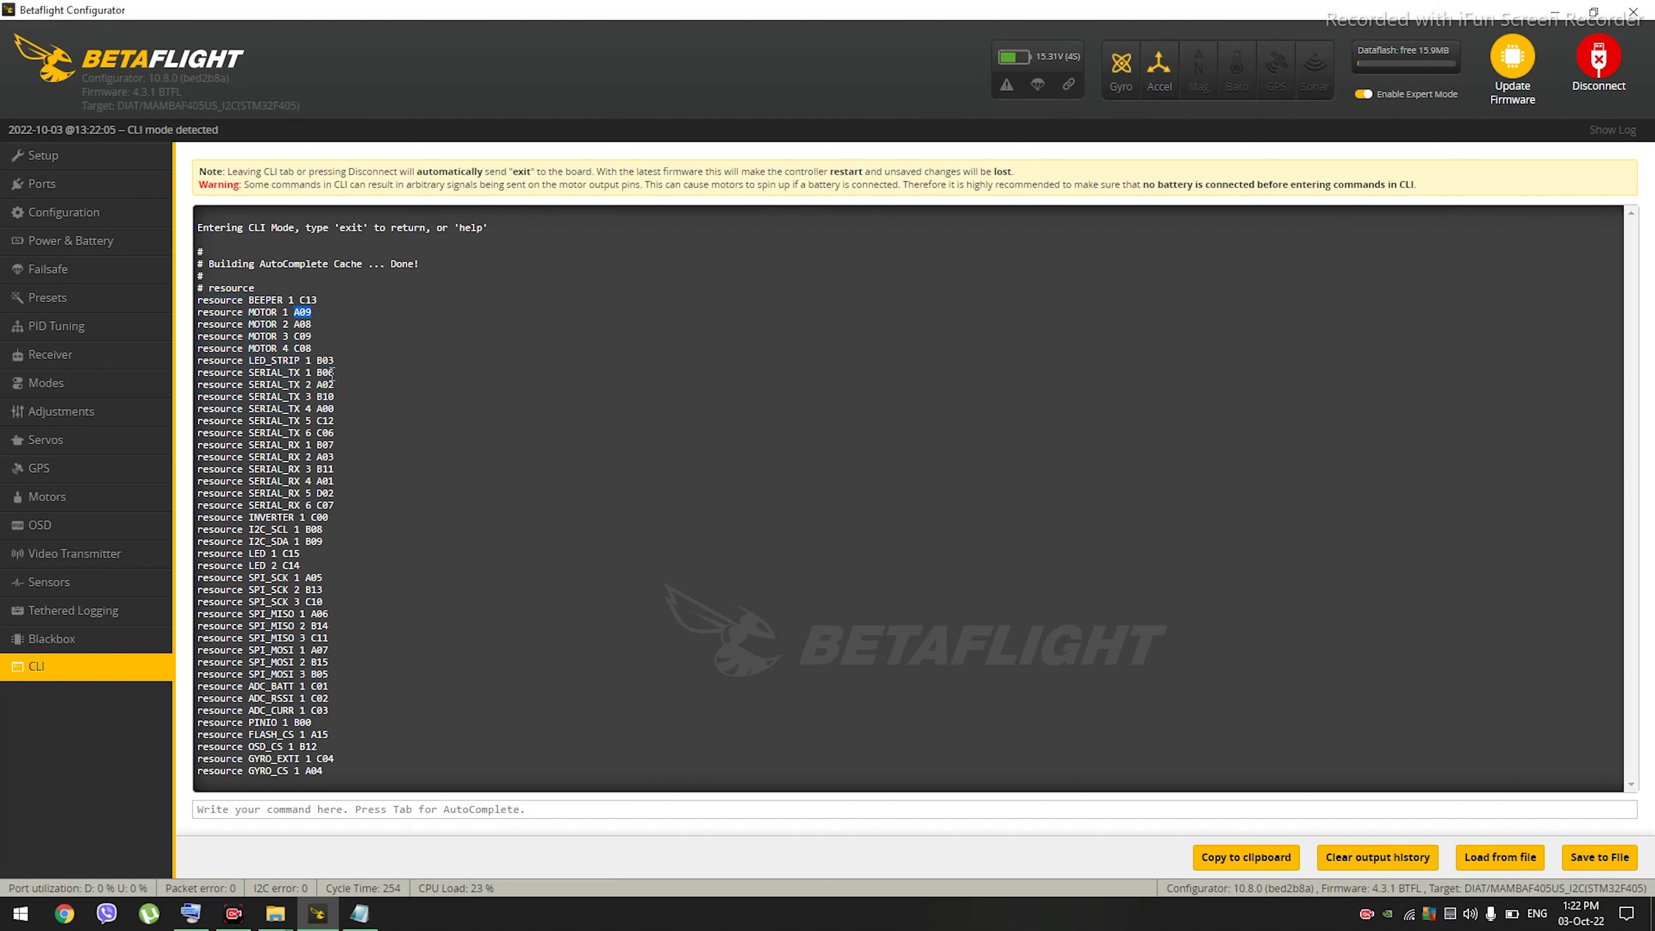
double_click(302, 324)
click(297, 340)
drag(314, 357, 317, 393)
click(262, 422)
double_click(296, 312)
Step: Write the CLI command resource motor 1 c08 to remap motor 1 to pin C08
text(resource moto)
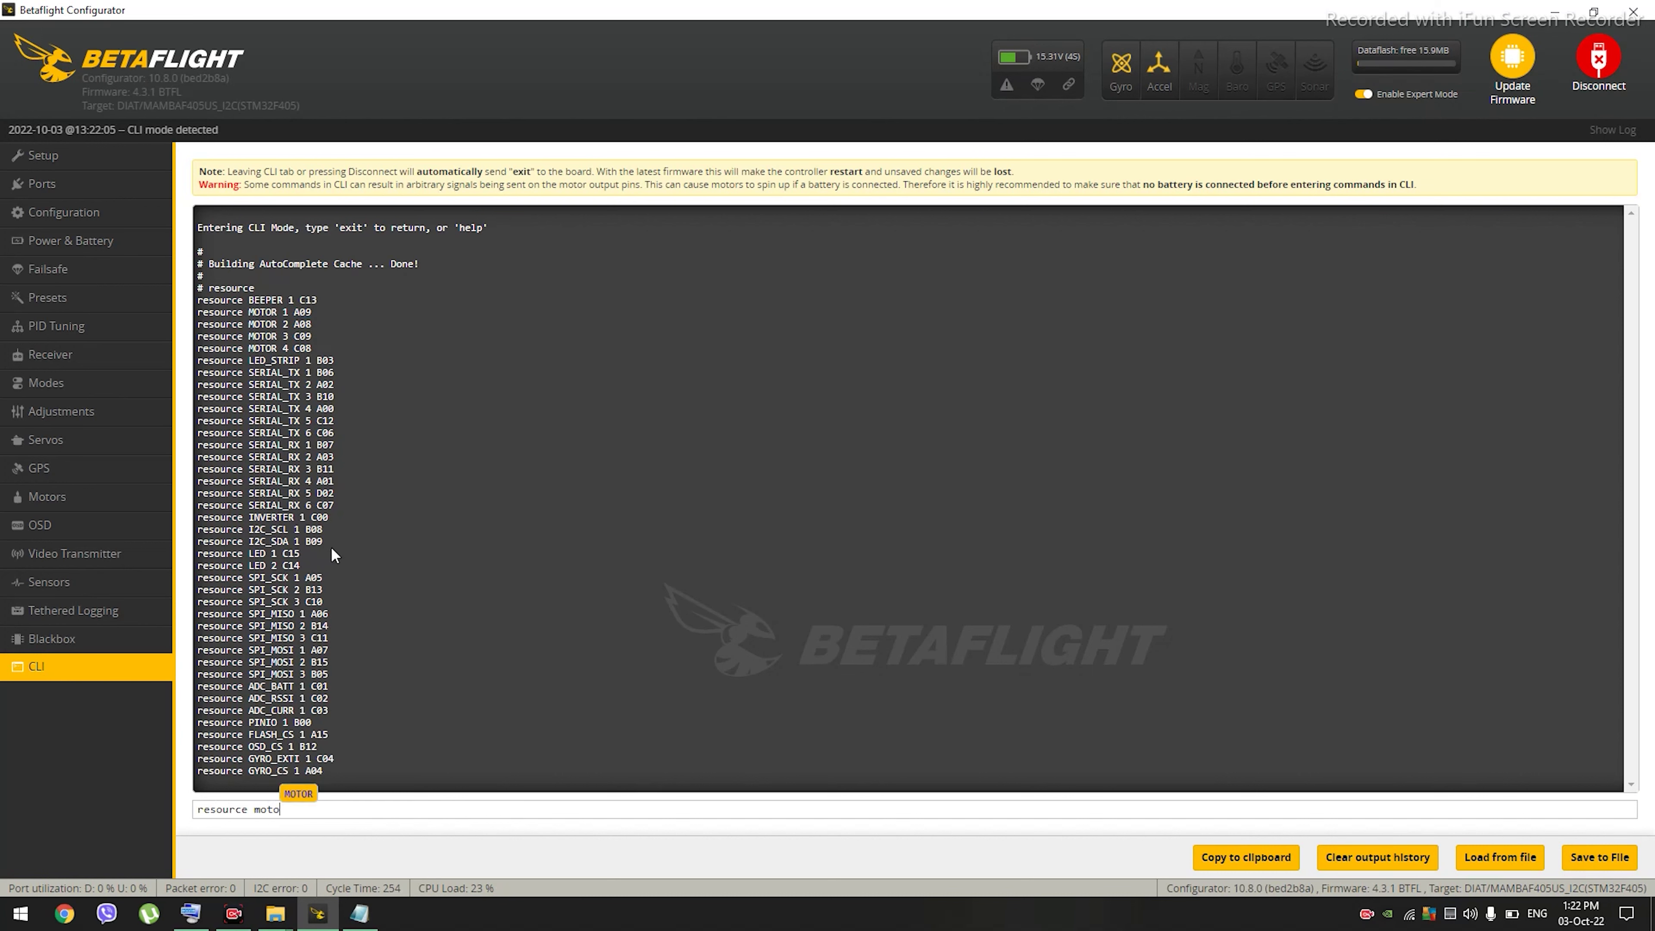
text(r 1 )
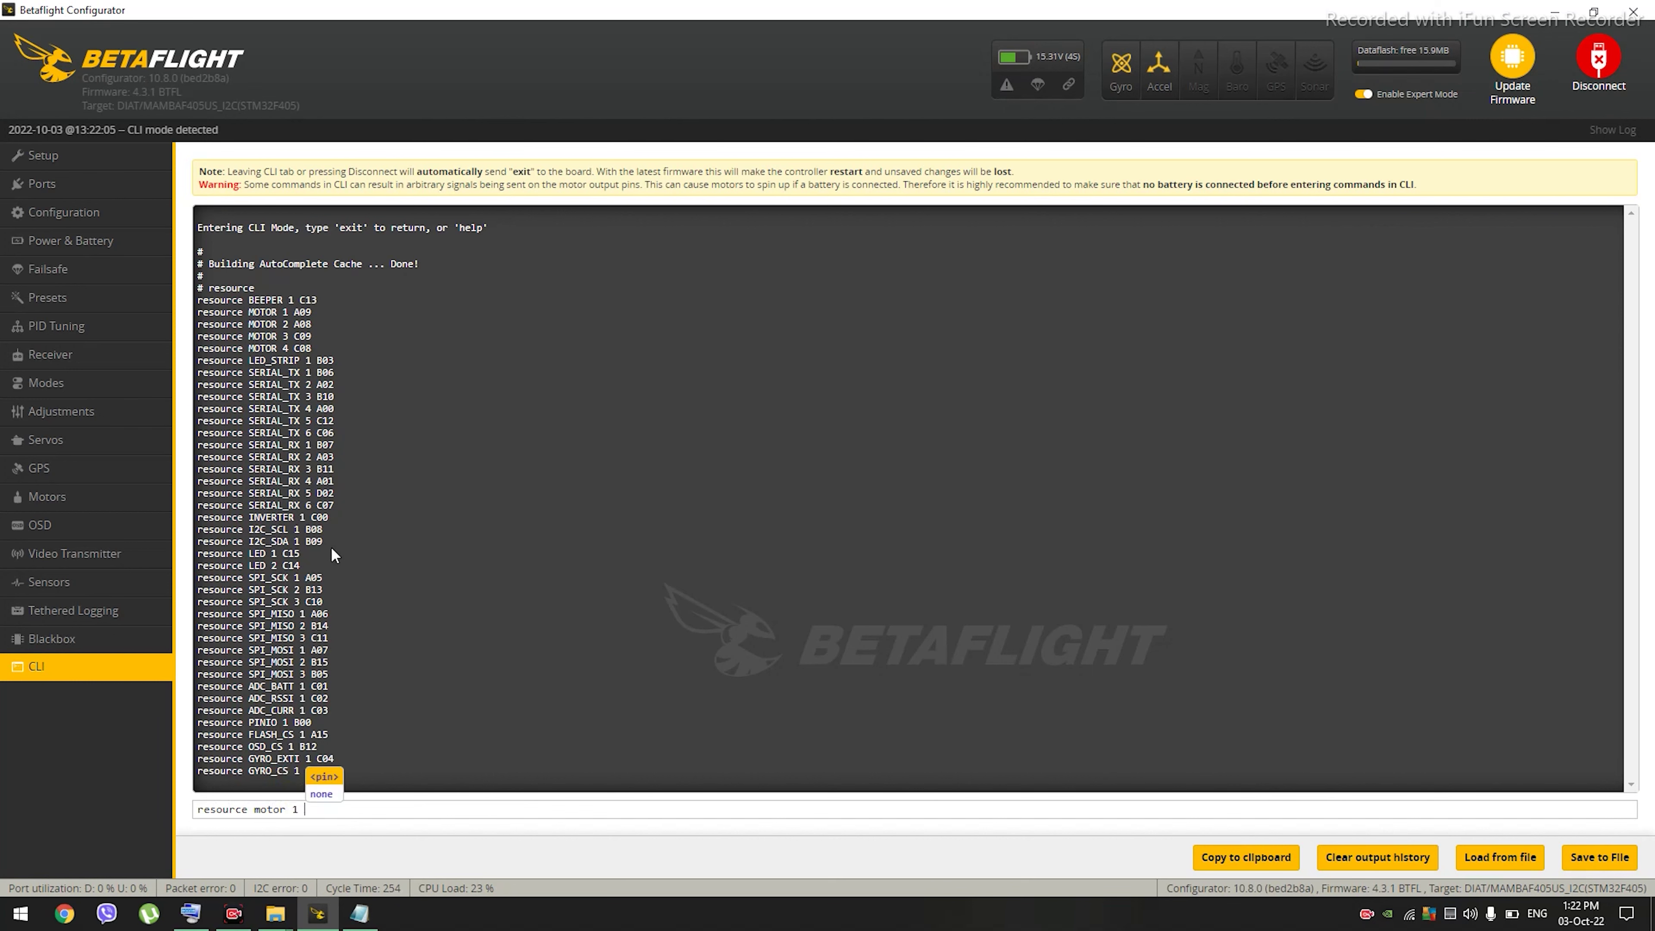
text(c08)
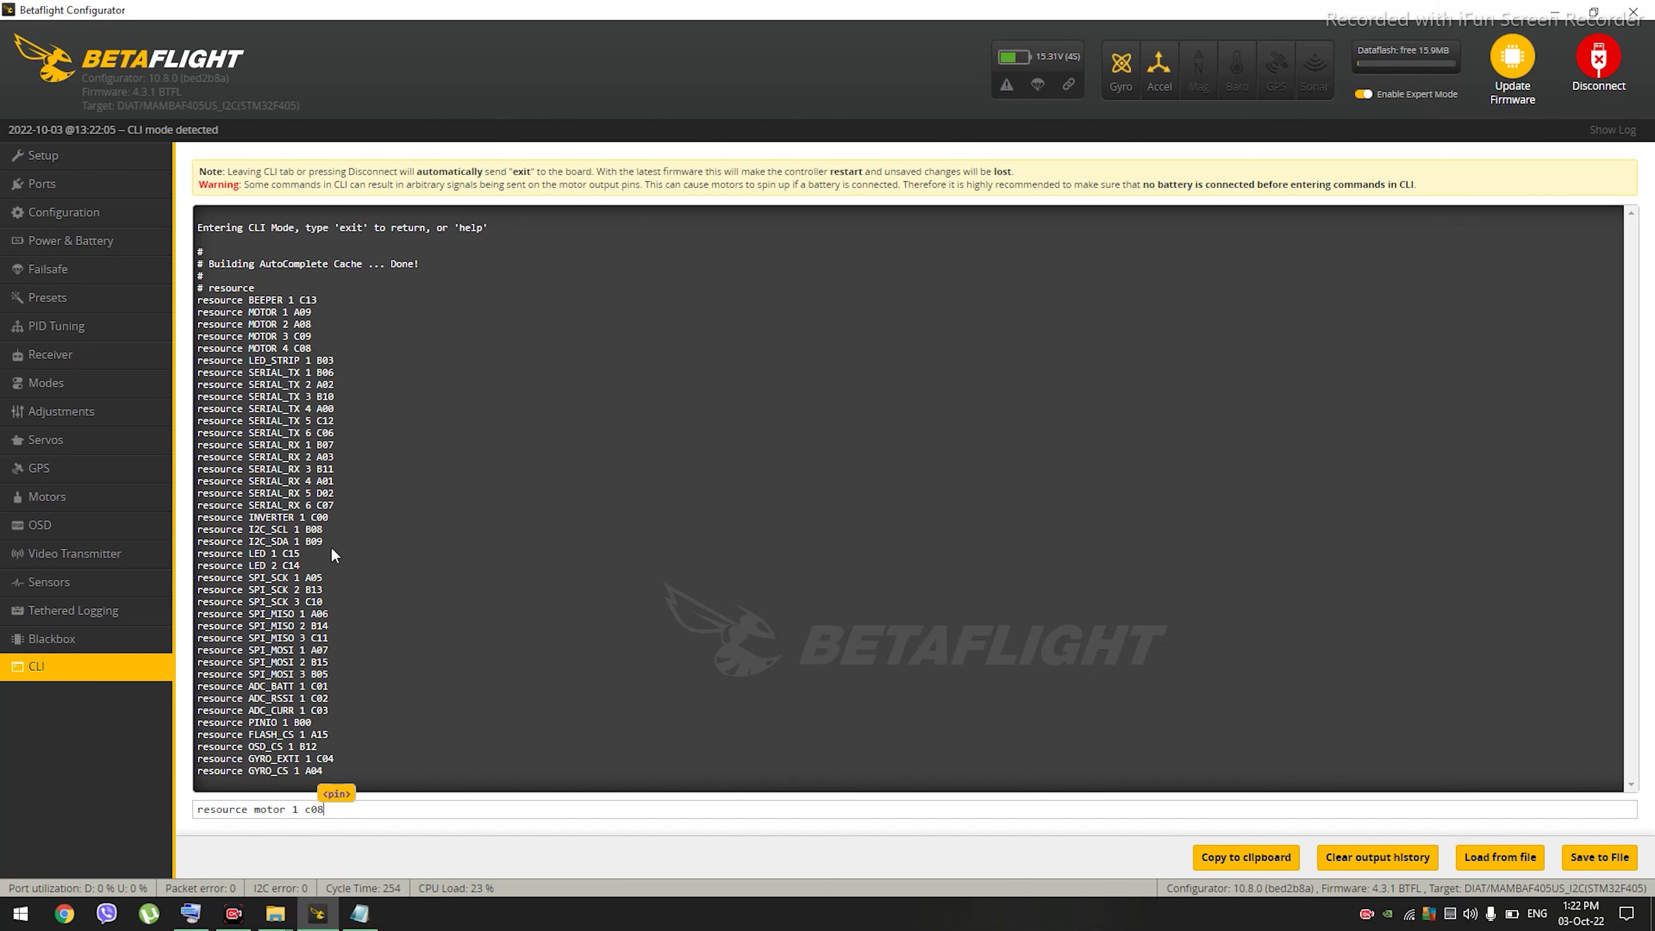
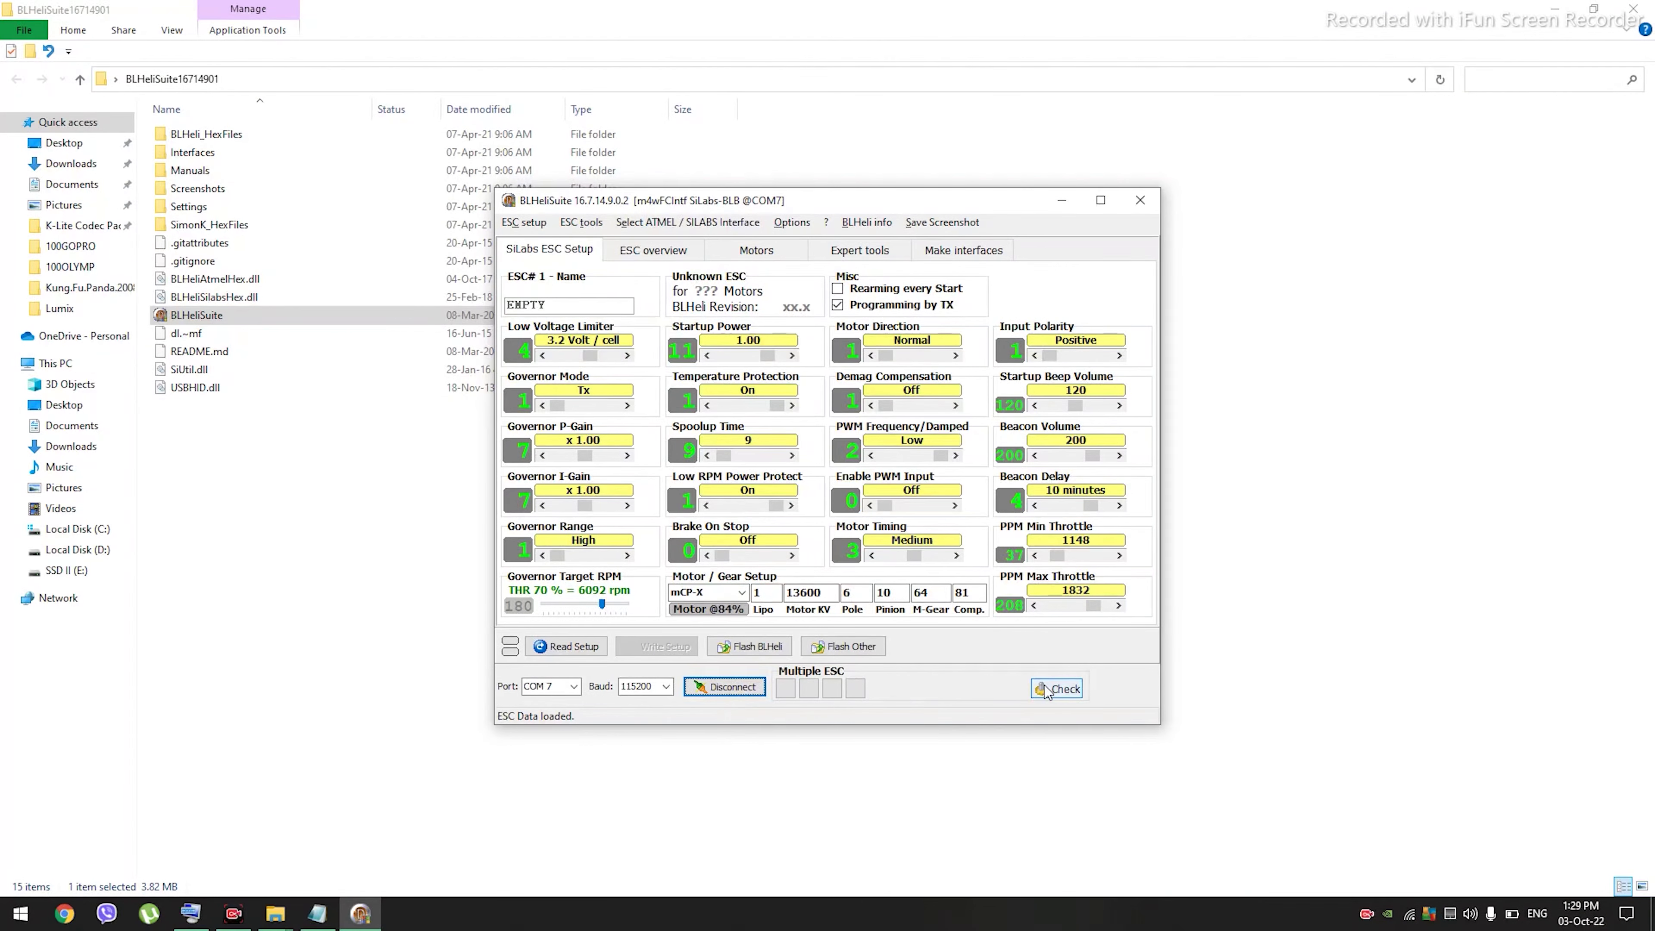
Step: Switch to BLHeliSuite, read all four ESCs, and write a PPM Min Throttle of 1012 and PPM Max Throttle of 2000 to them
click(1045, 690)
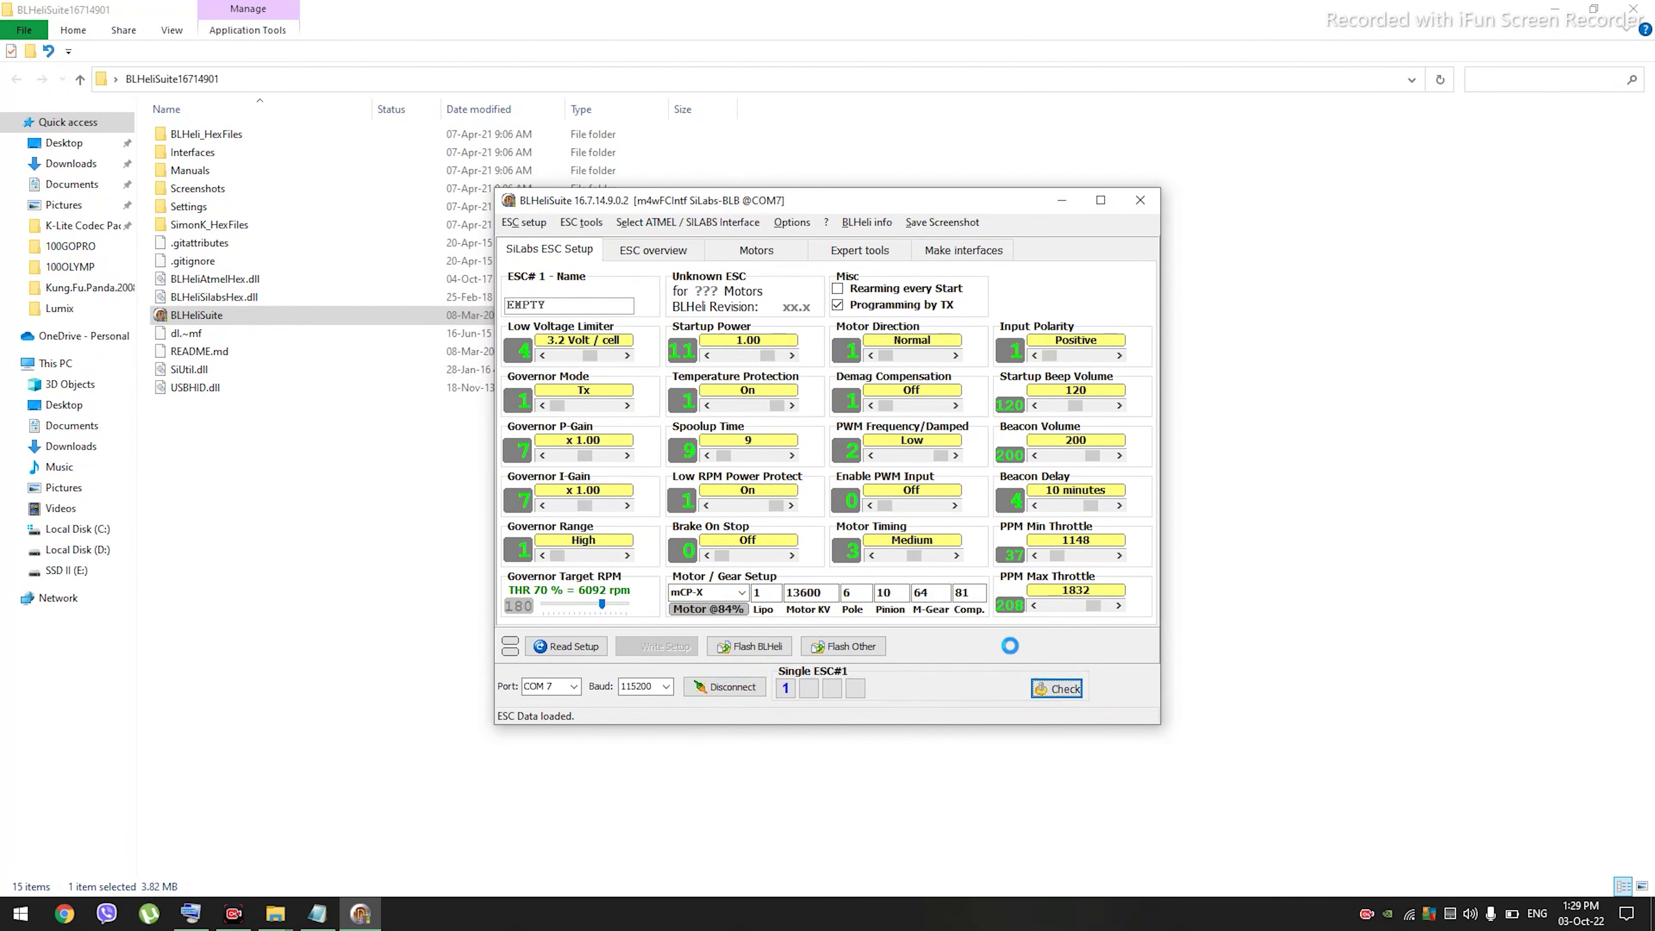
click(826, 587)
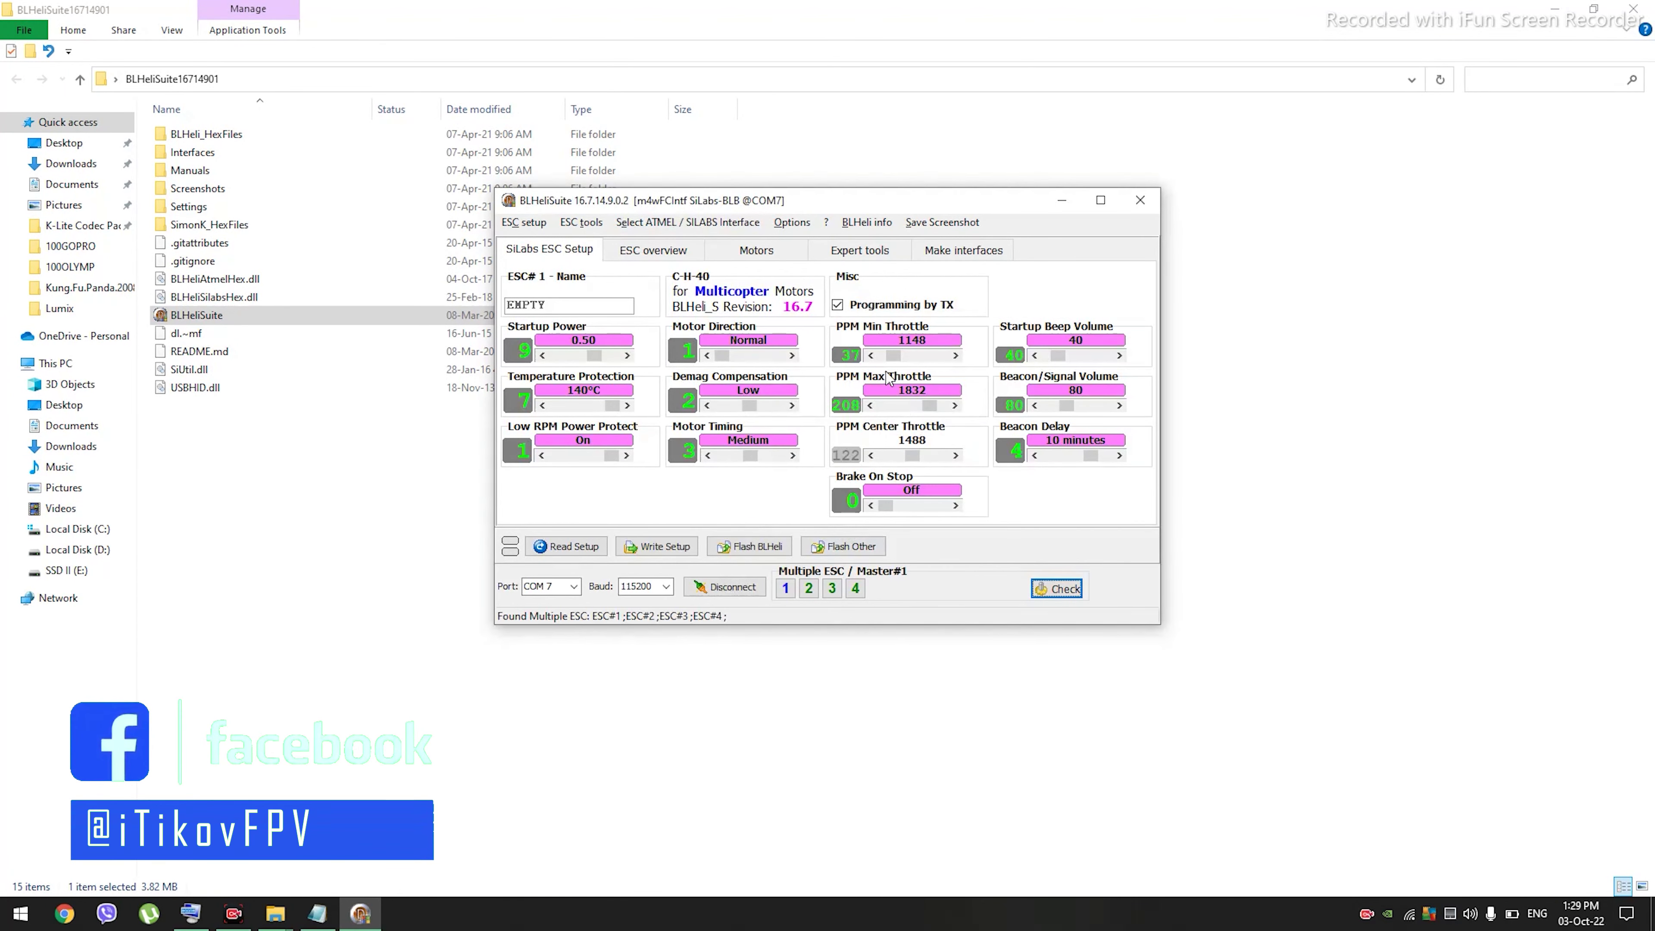
click(871, 355)
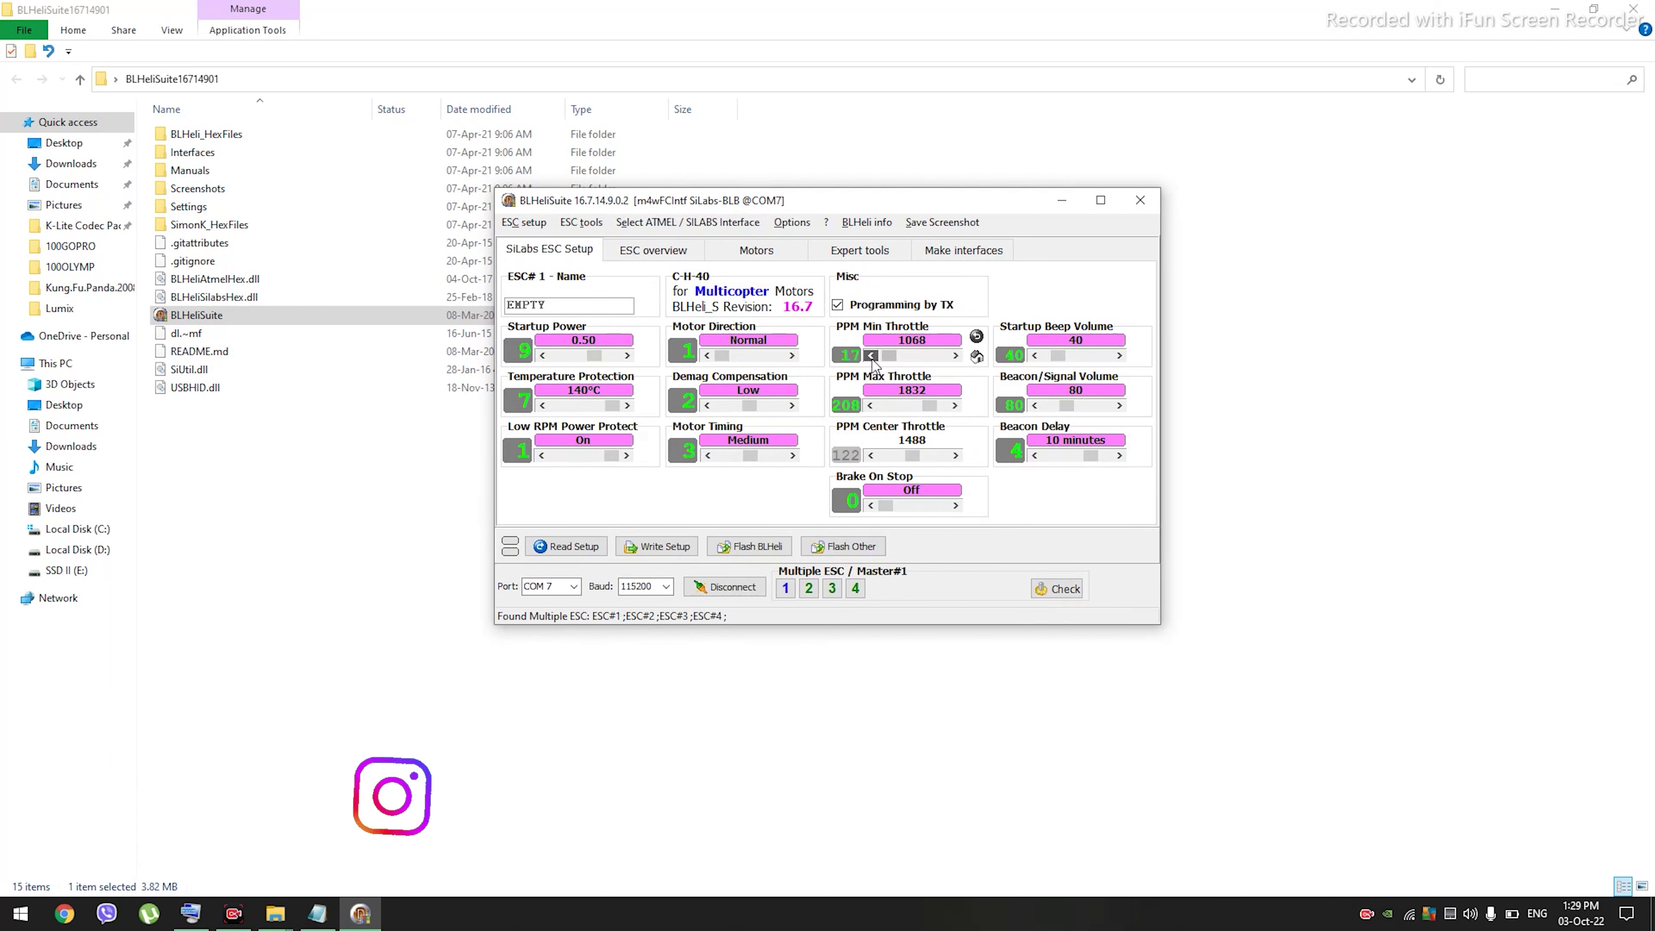
click(871, 355)
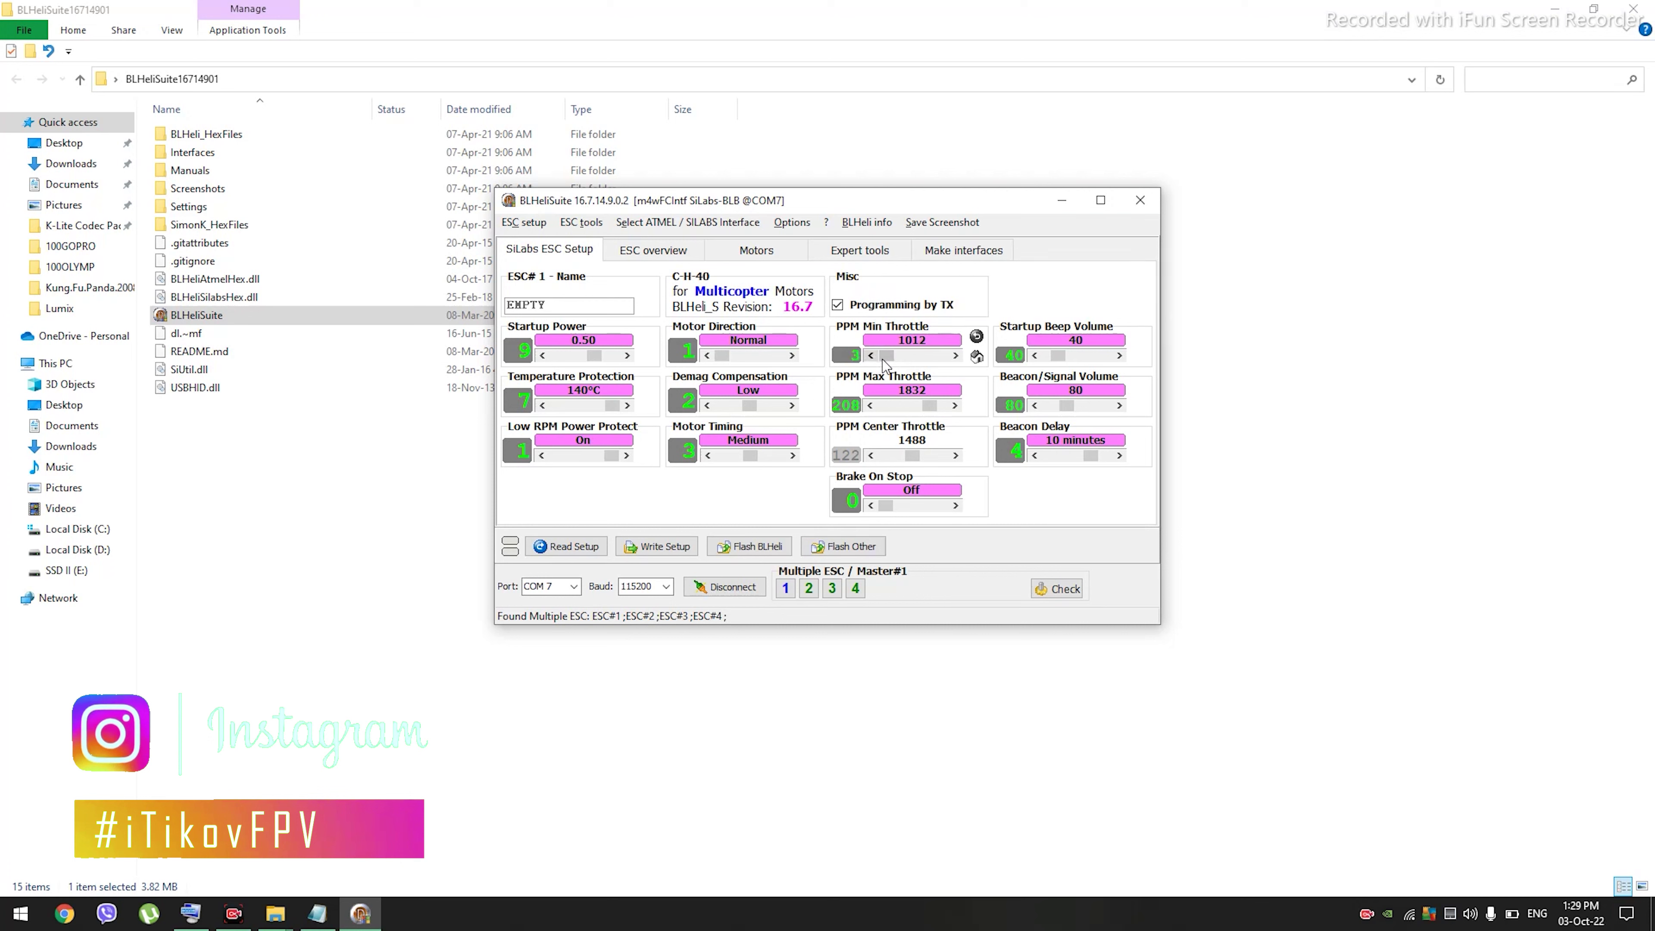
drag(931, 405, 936, 406)
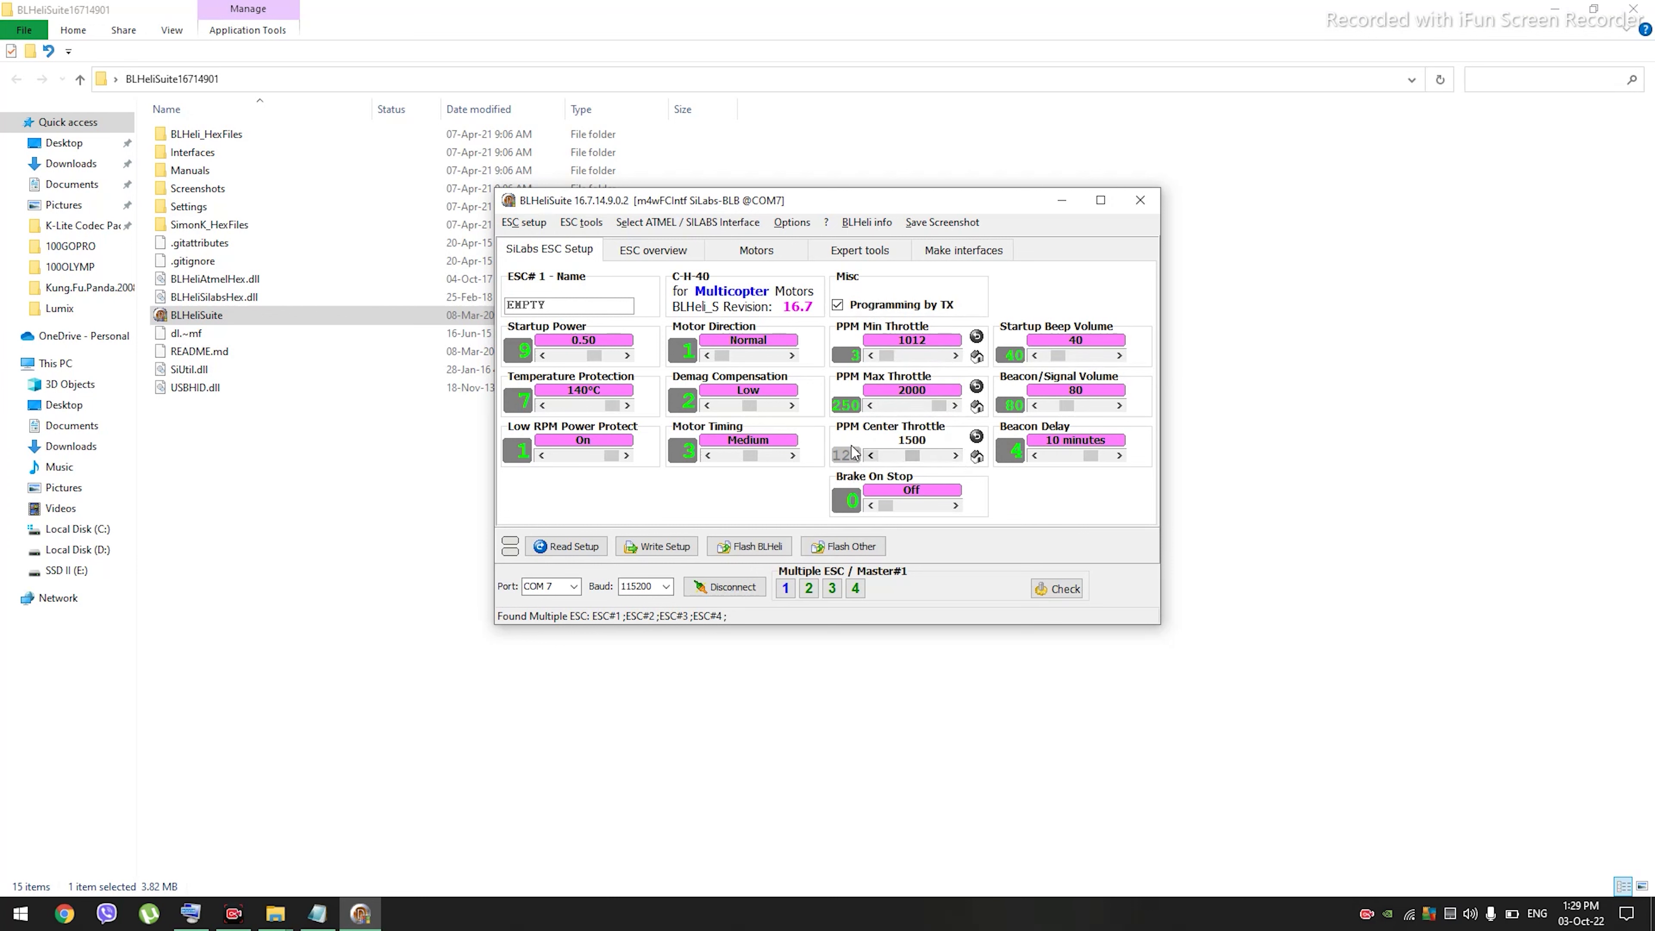
click(670, 552)
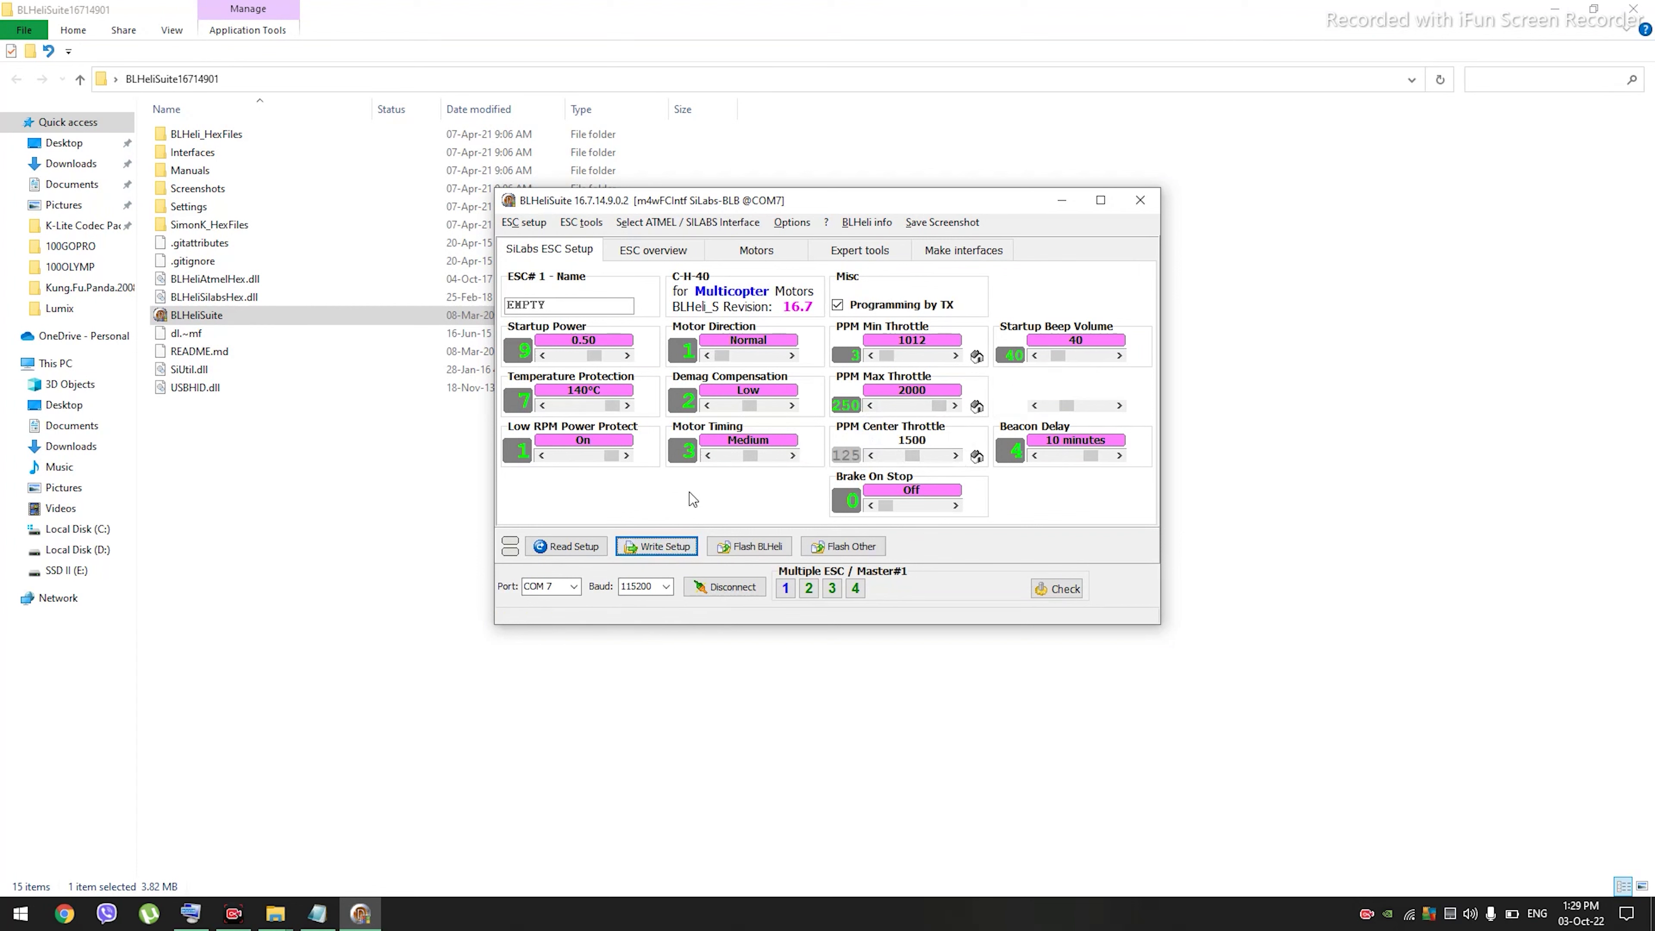
click(829, 490)
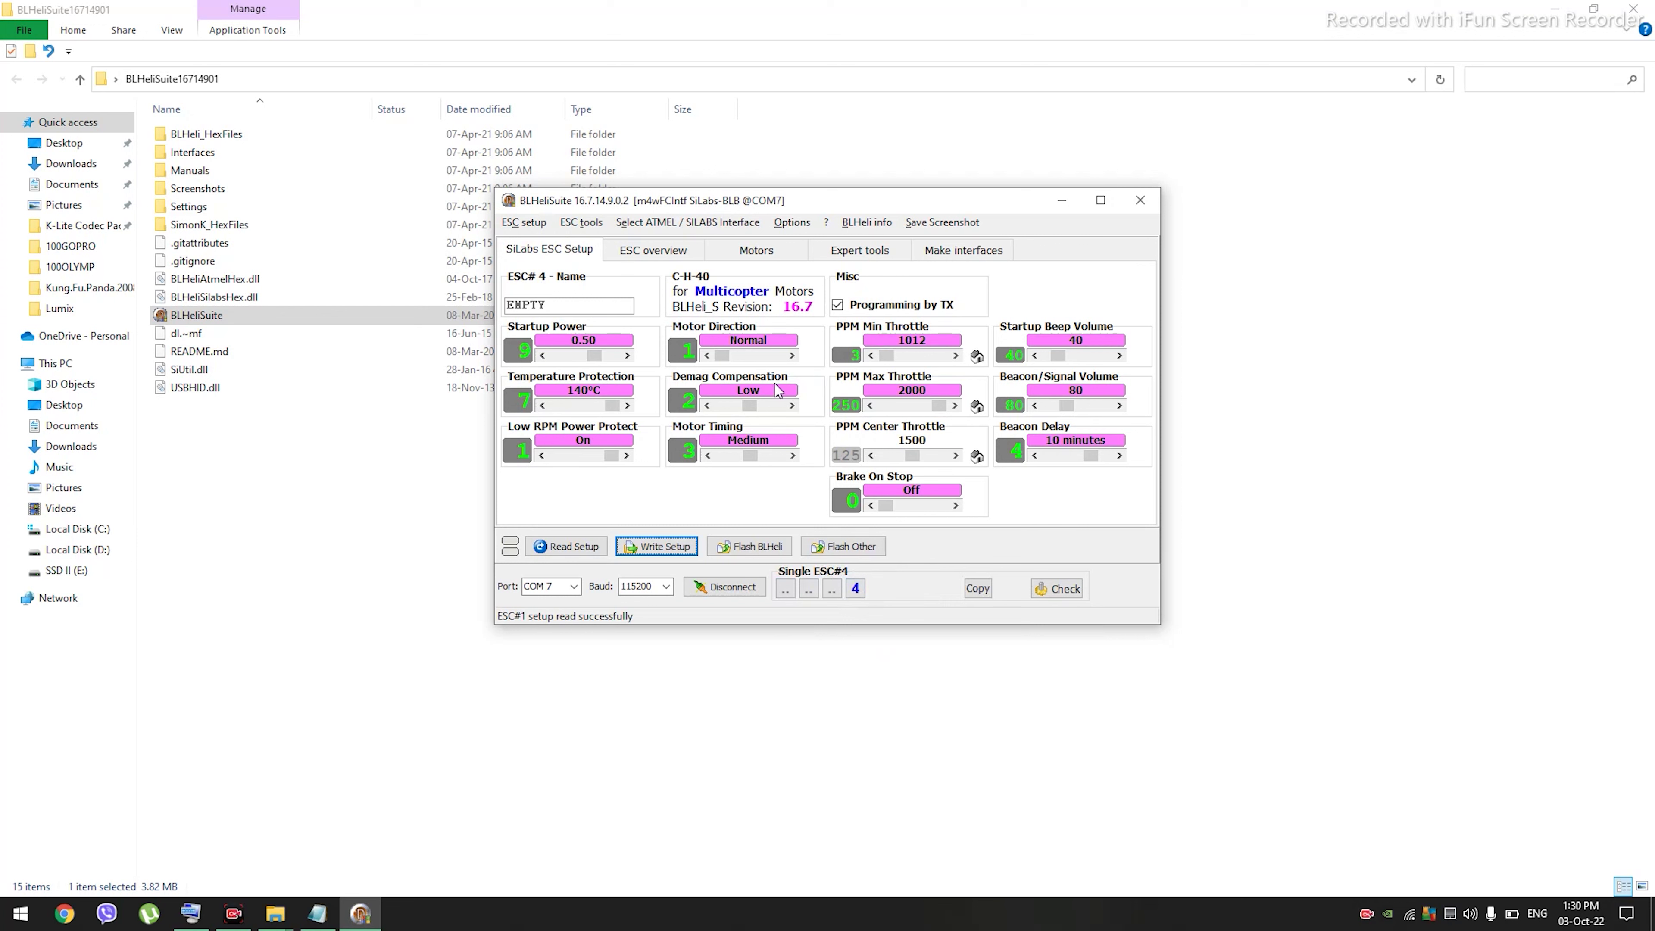
Step: Set the Motor Direction of ESC#4 to Reversed and write the setup to that ESC
click(792, 356)
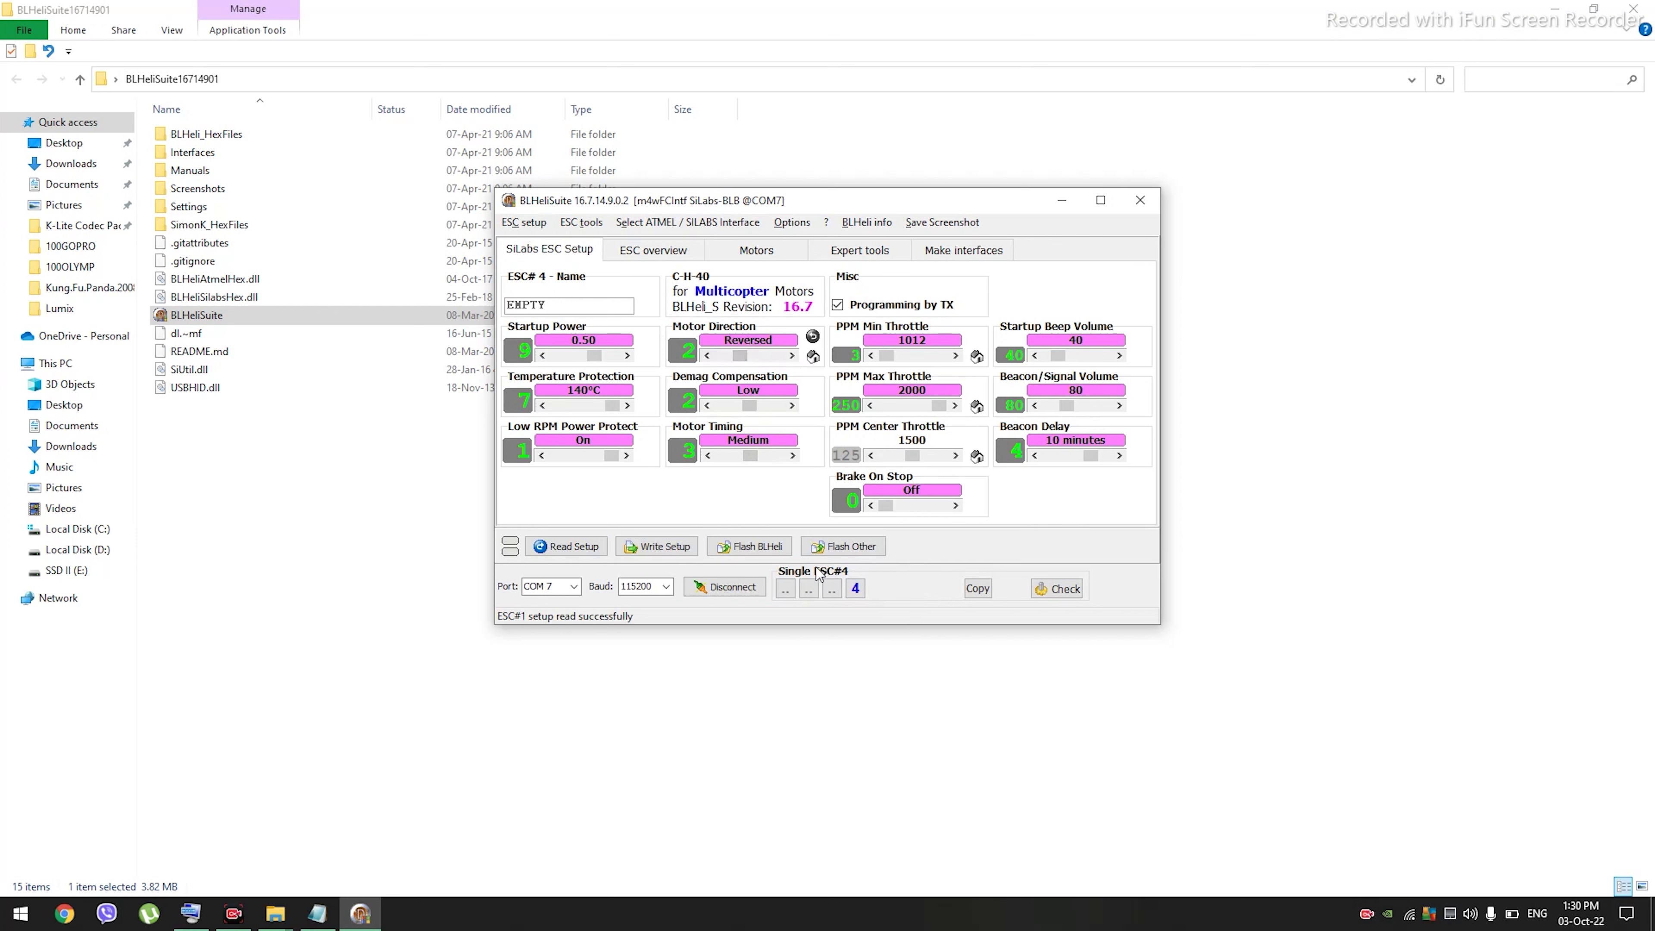
click(657, 547)
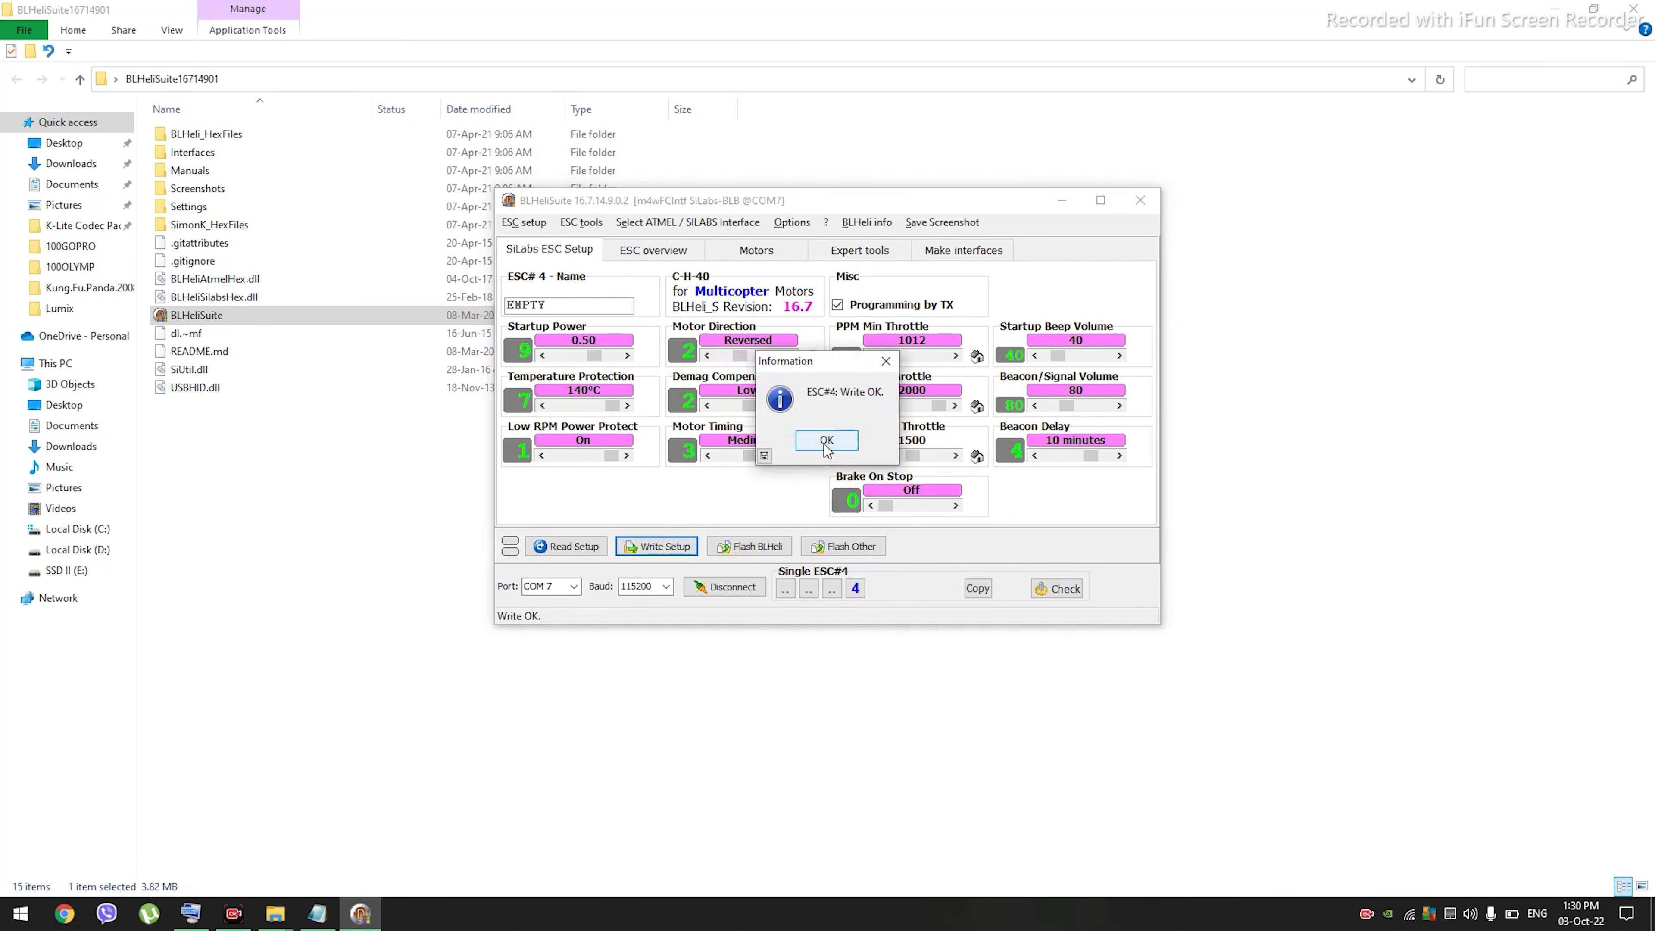
click(826, 442)
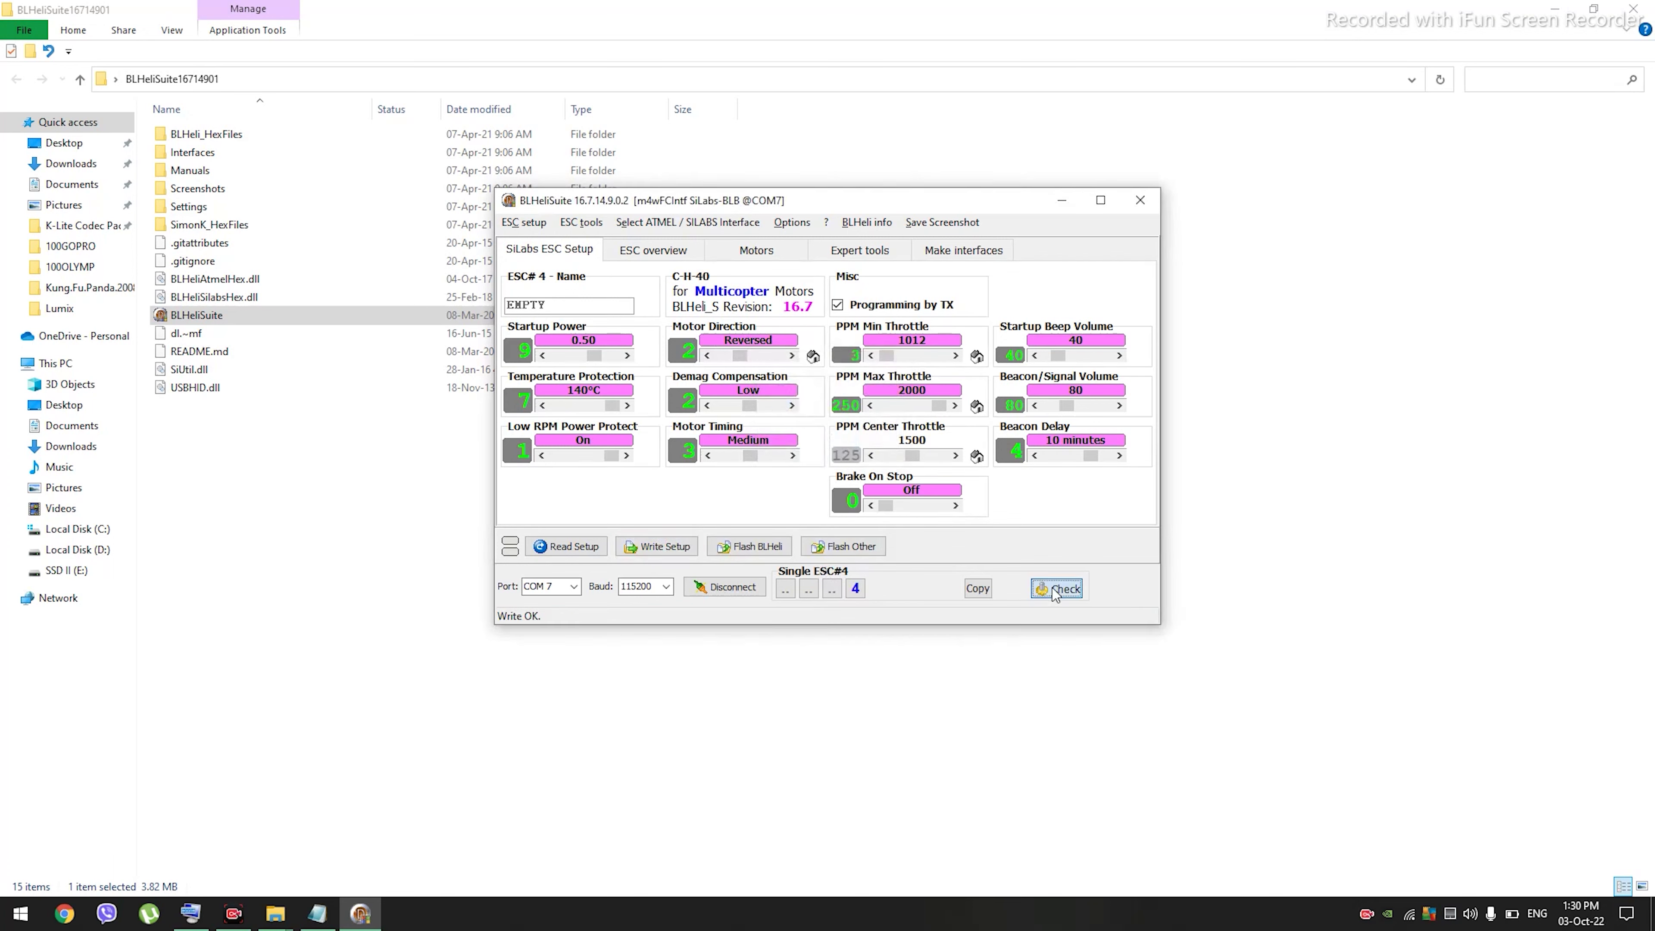
Step: Read all ESCs again and compare their motor direction and throttle settings in the ESC overview
click(1055, 590)
click(828, 547)
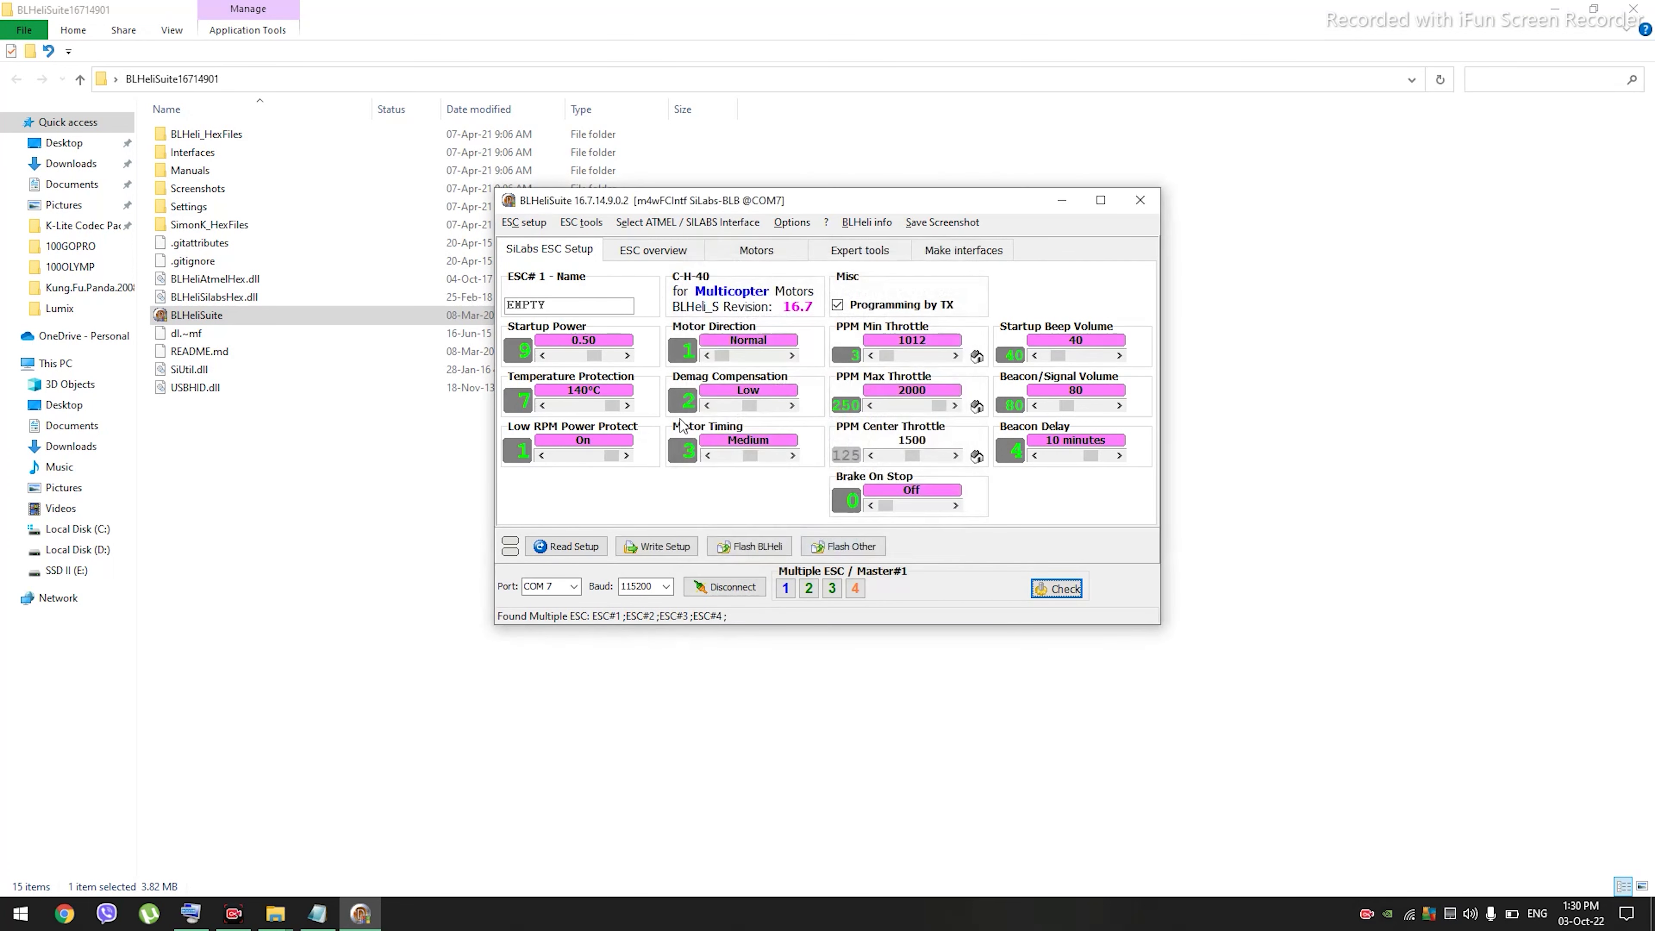
click(655, 254)
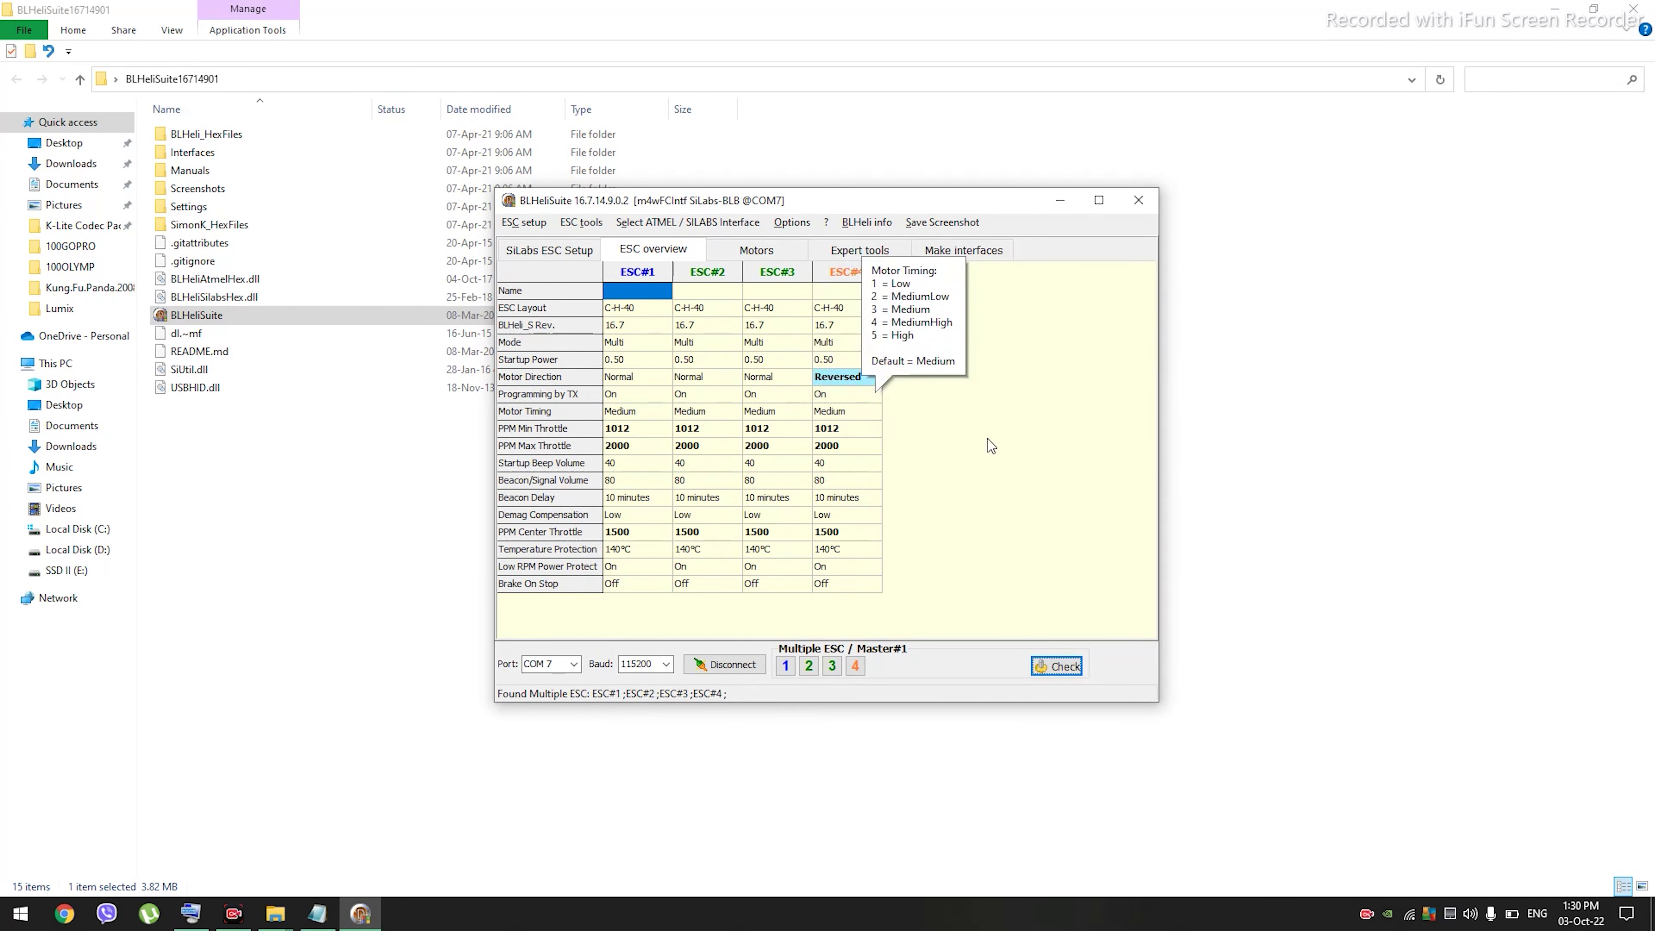
Step: Enable motor control in BLHeliSuite, spin all four motors together at about 1052 with the master control, and stop them
click(791, 255)
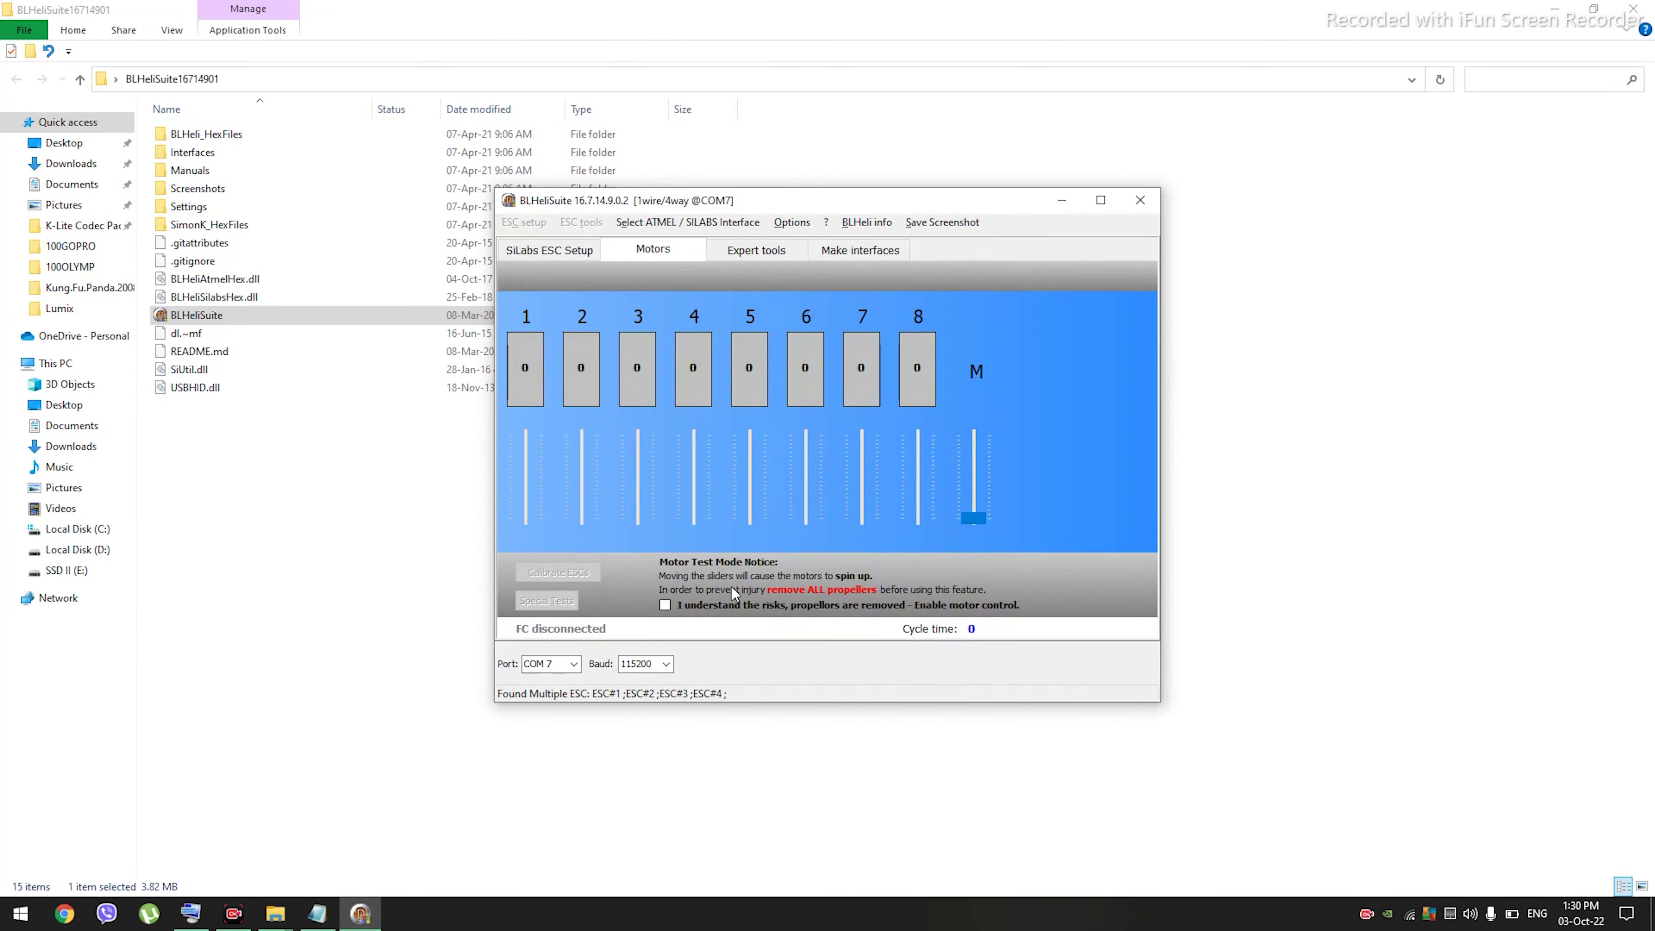
click(665, 606)
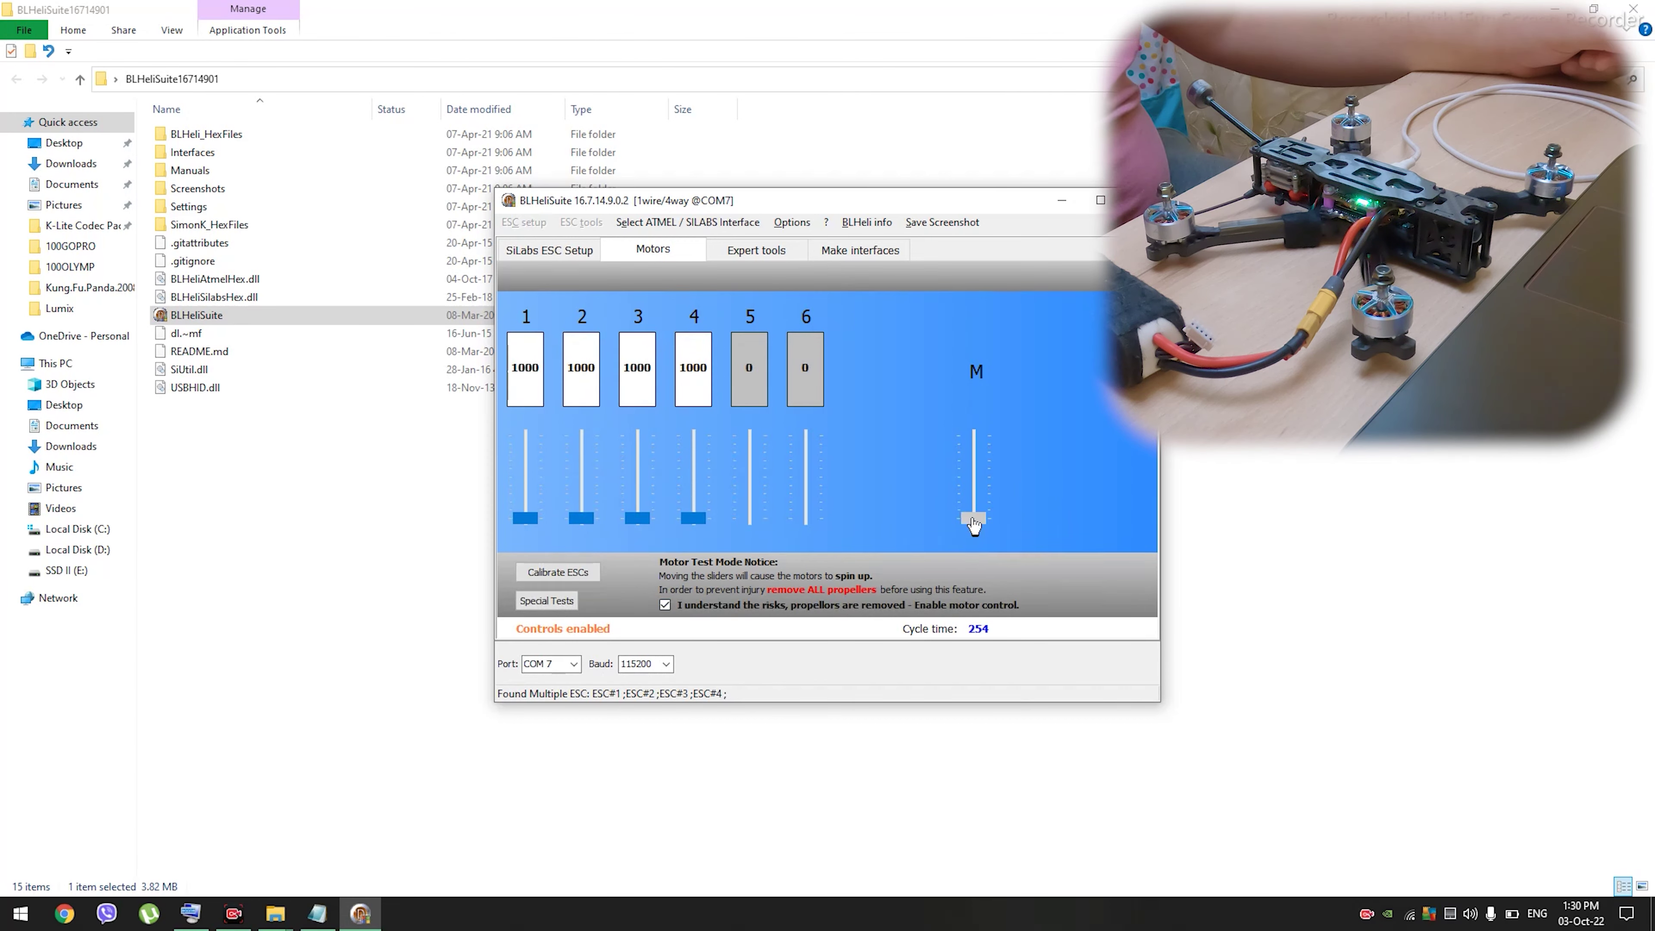
drag(974, 520, 974, 515)
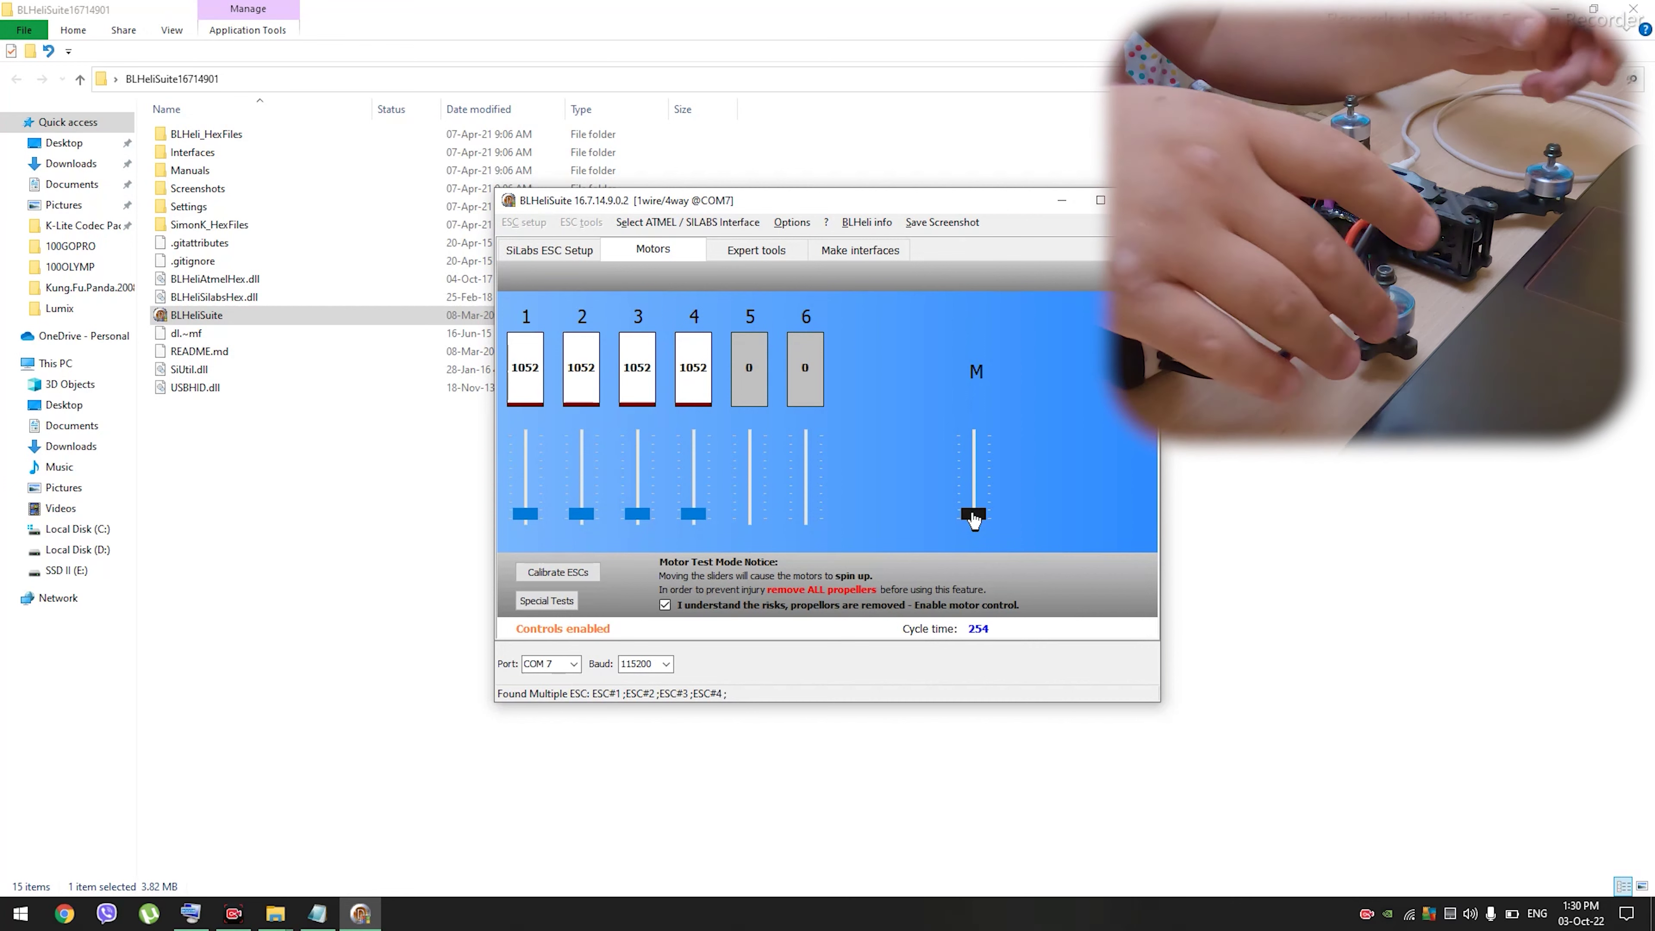
drag(973, 519, 972, 540)
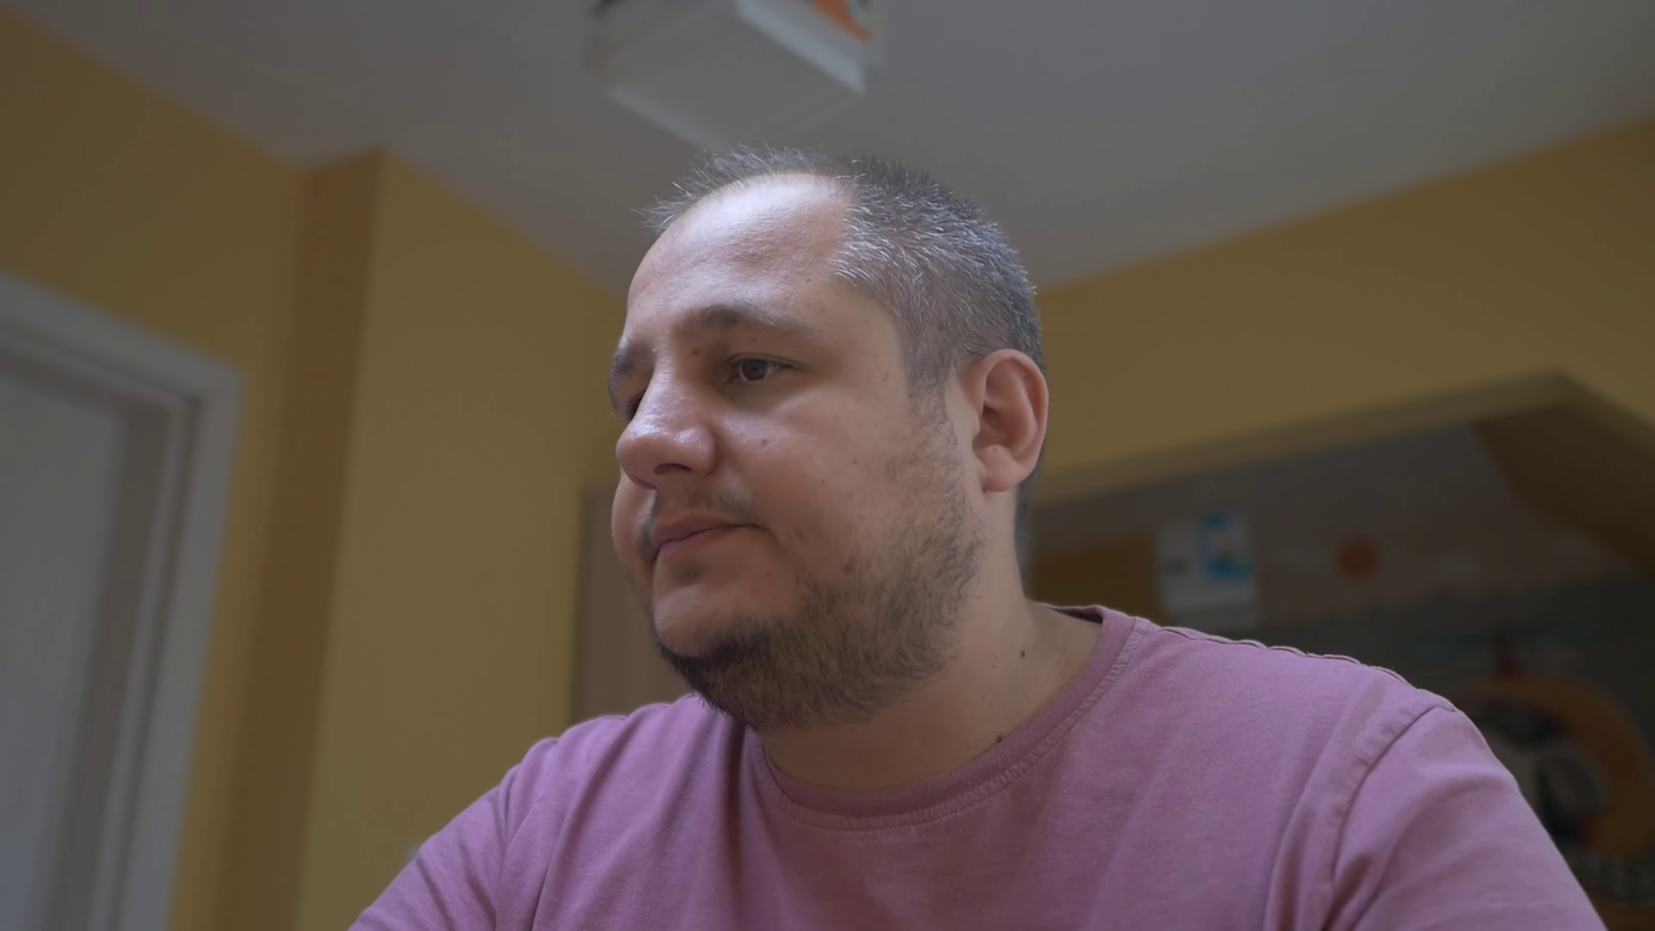
Step: Switch back to Betaflight Configurator, connect, set the Serial Receiver Provider to CRSF, and save the receiver settings
click(1598, 57)
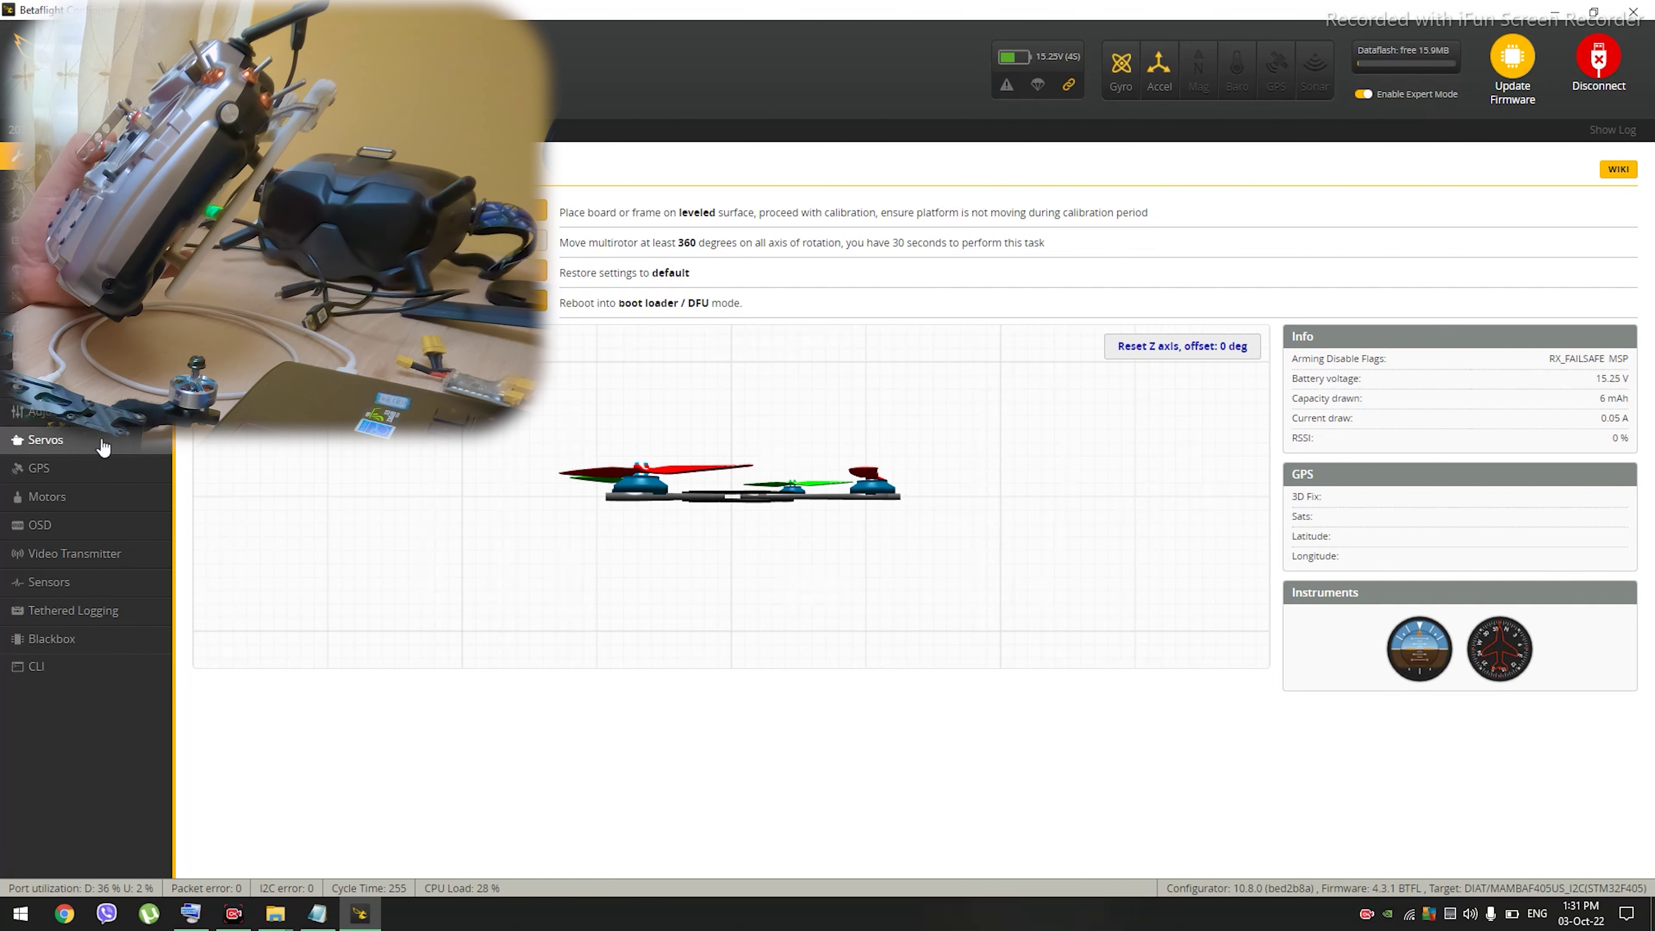
click(33, 355)
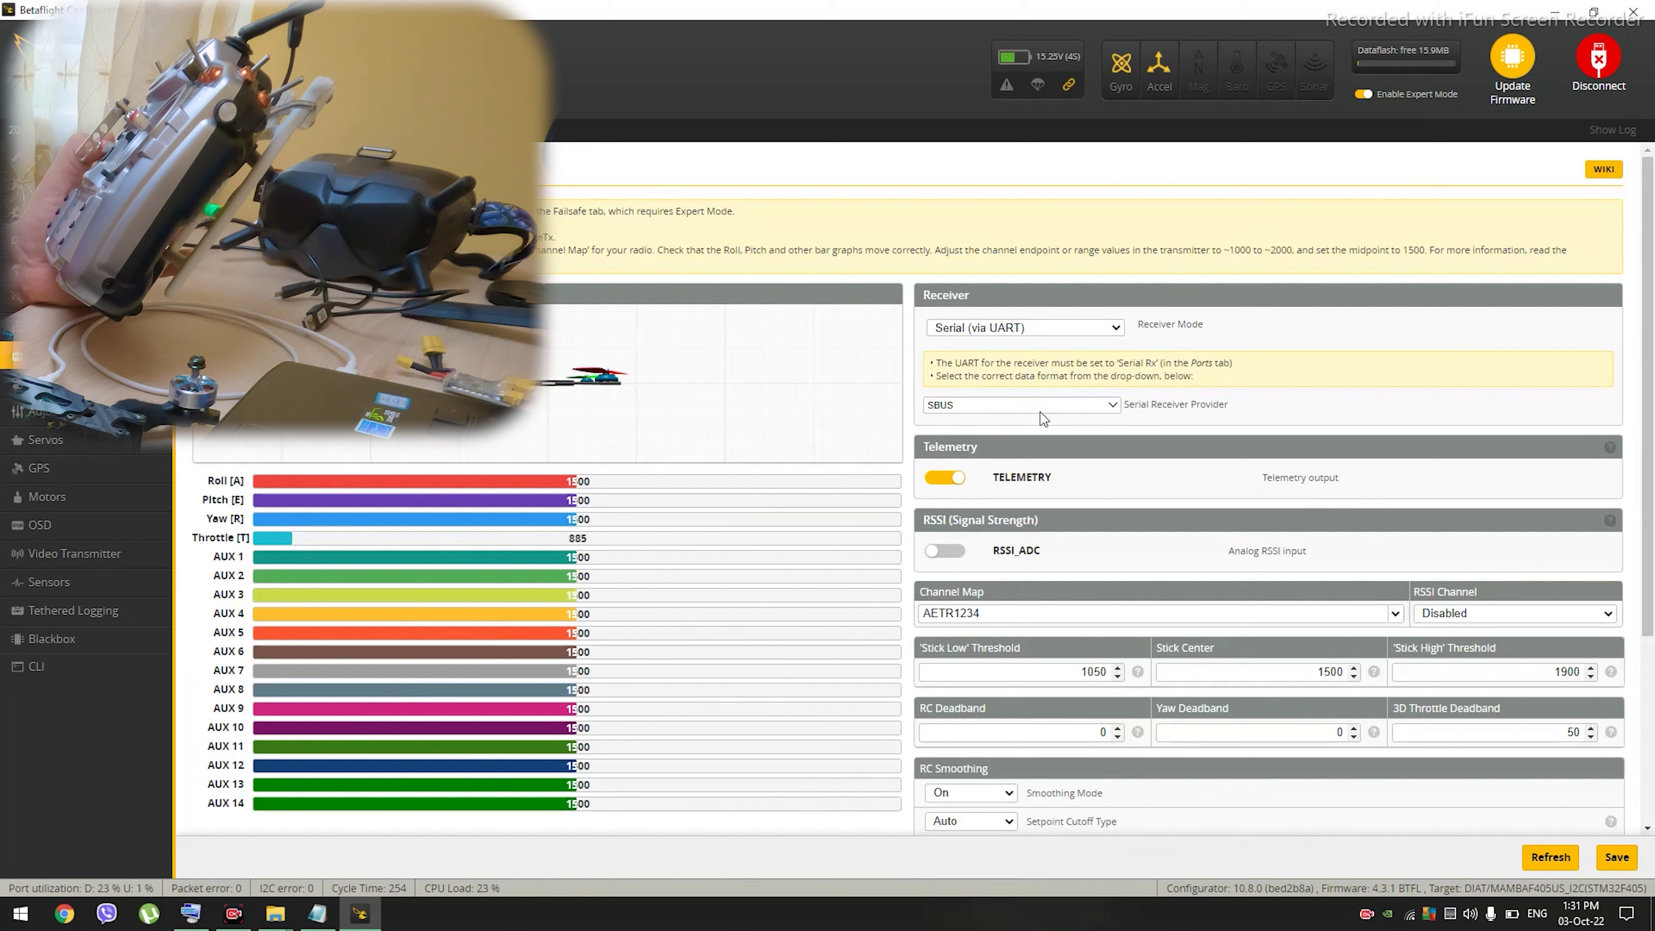
click(1039, 407)
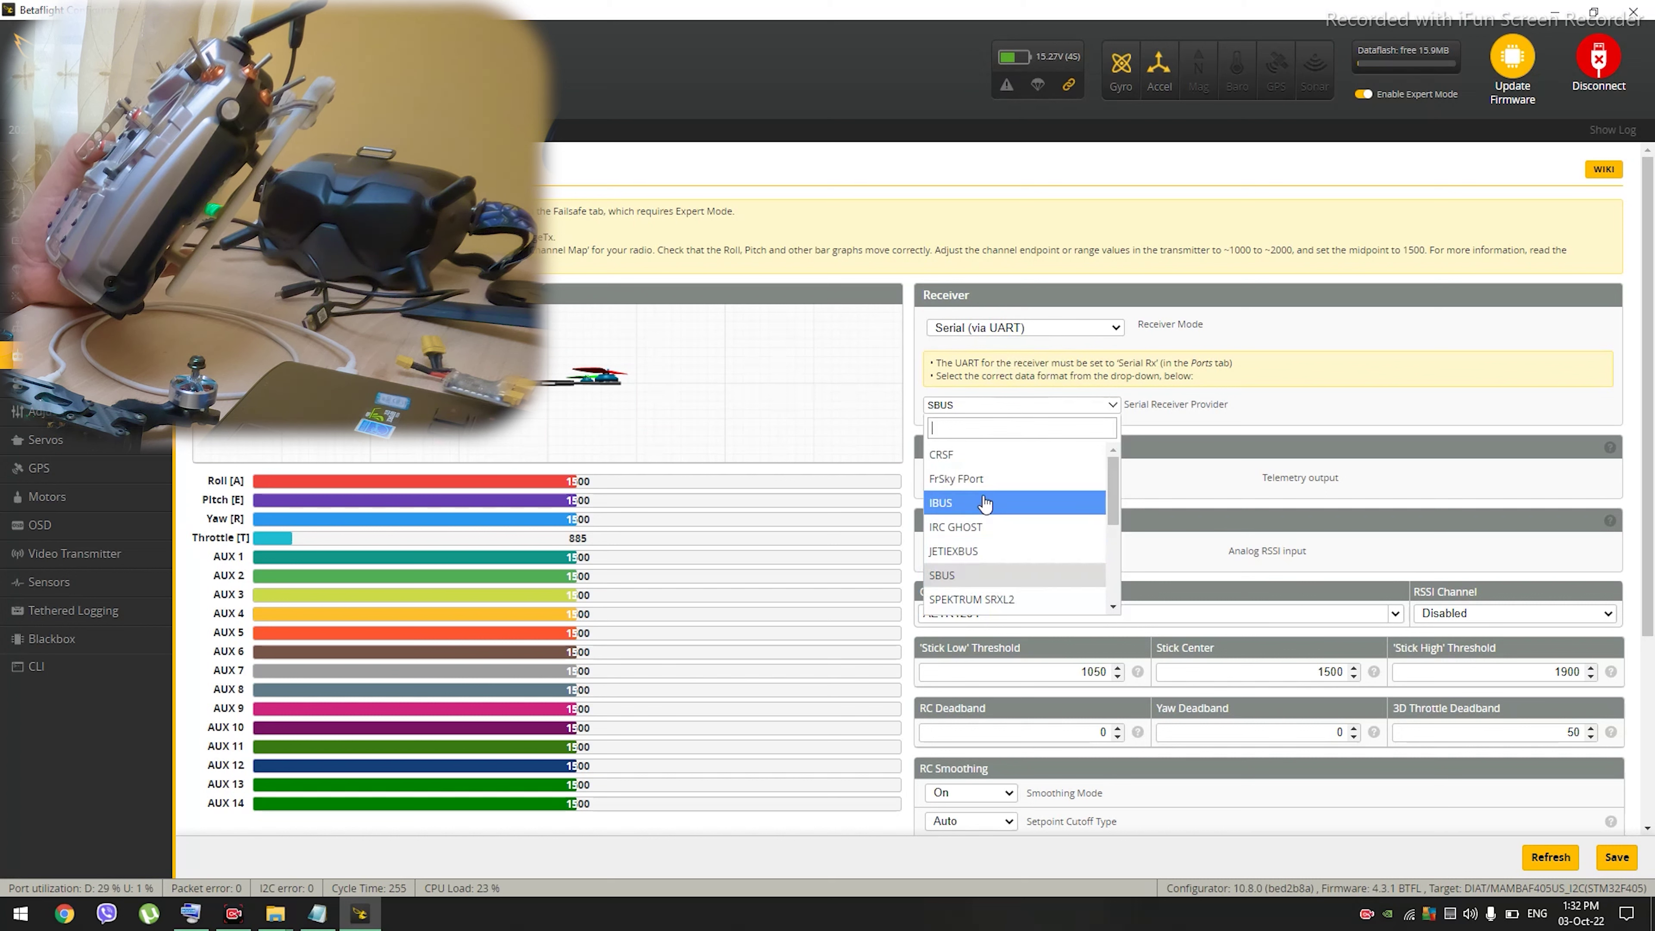
click(972, 457)
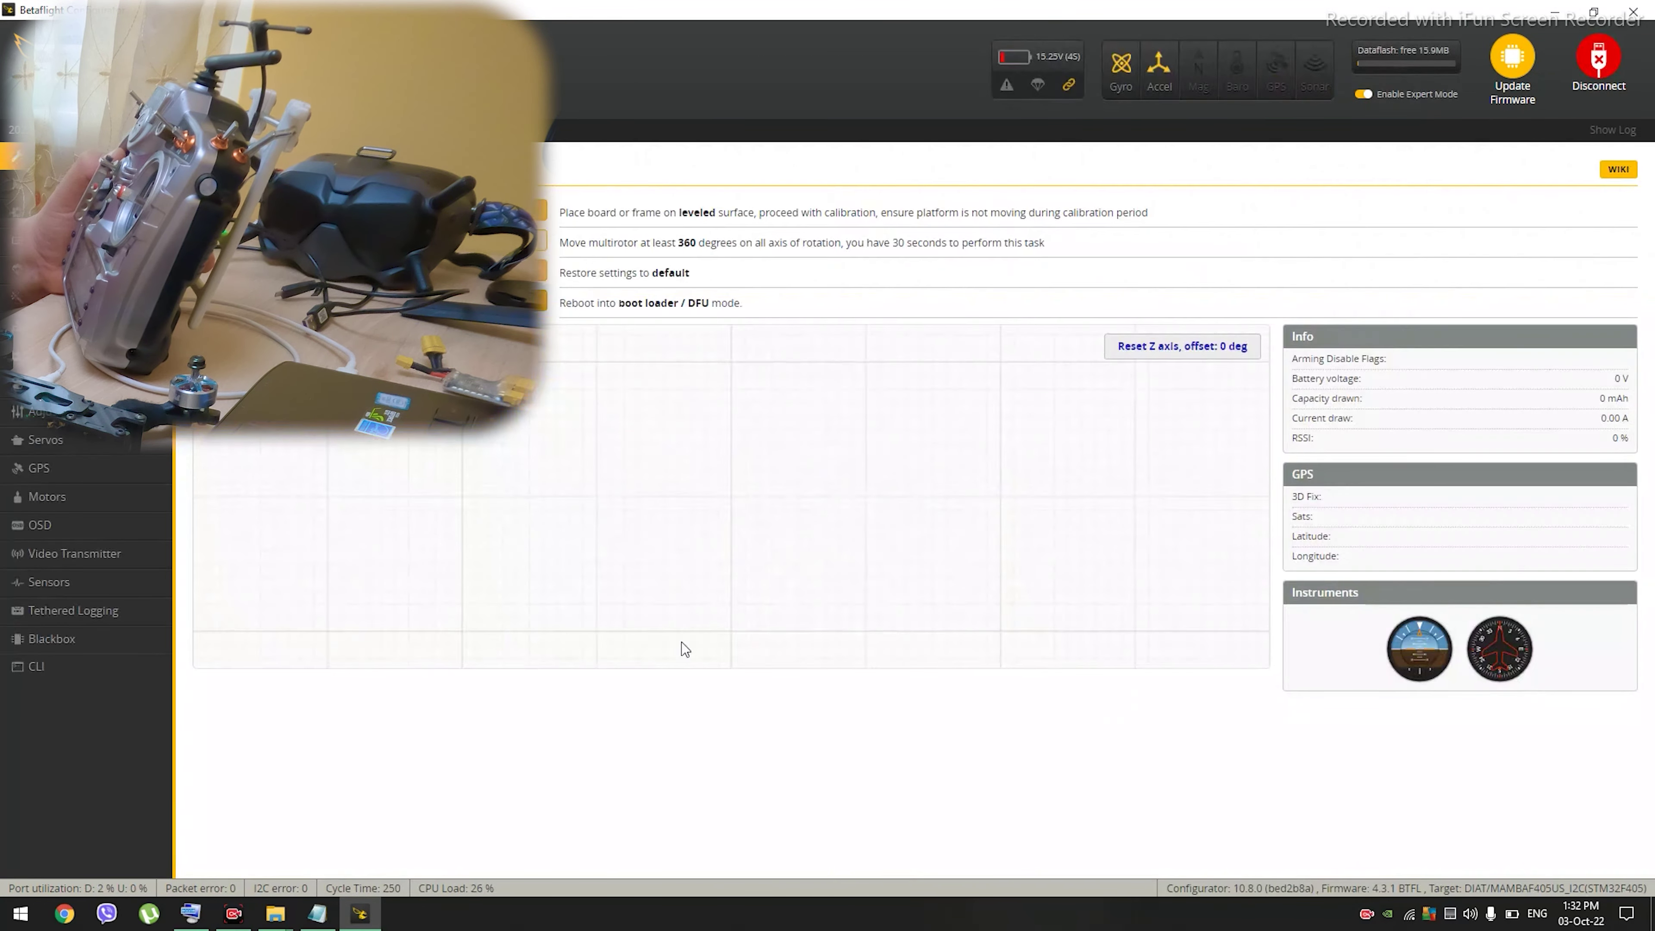
Step: Set the receiver's Stick Low Threshold to 1010 and Stick High Threshold to 2000, and save the receiver settings
click(39, 355)
click(39, 355)
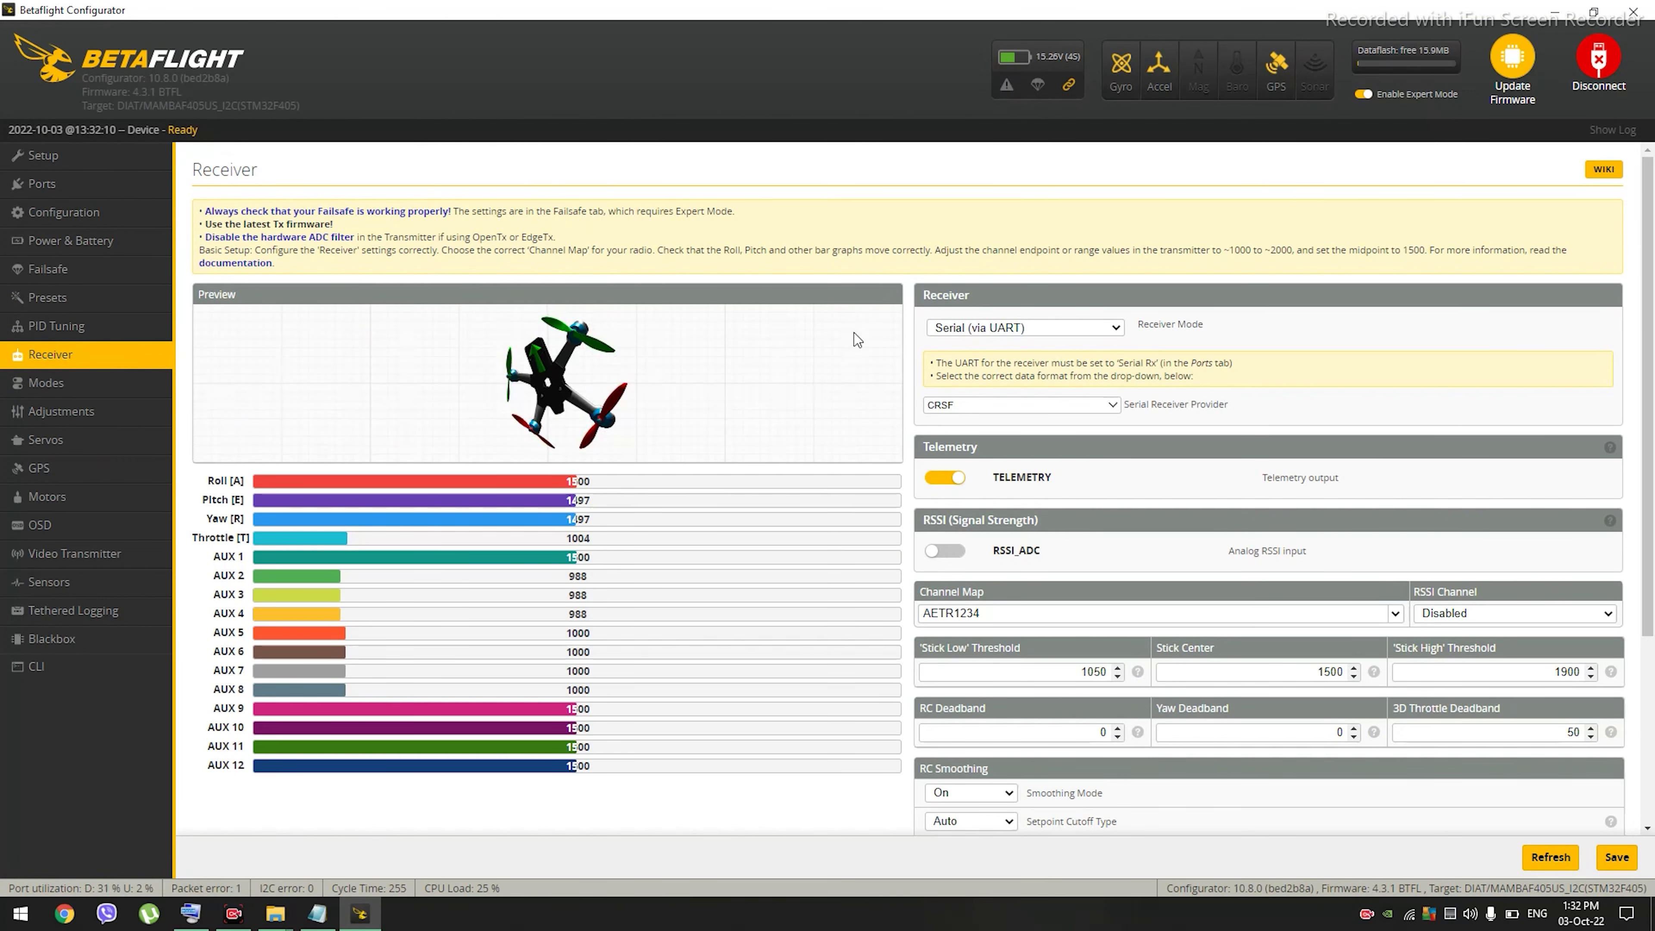
scroll(1007, 648, down, 2)
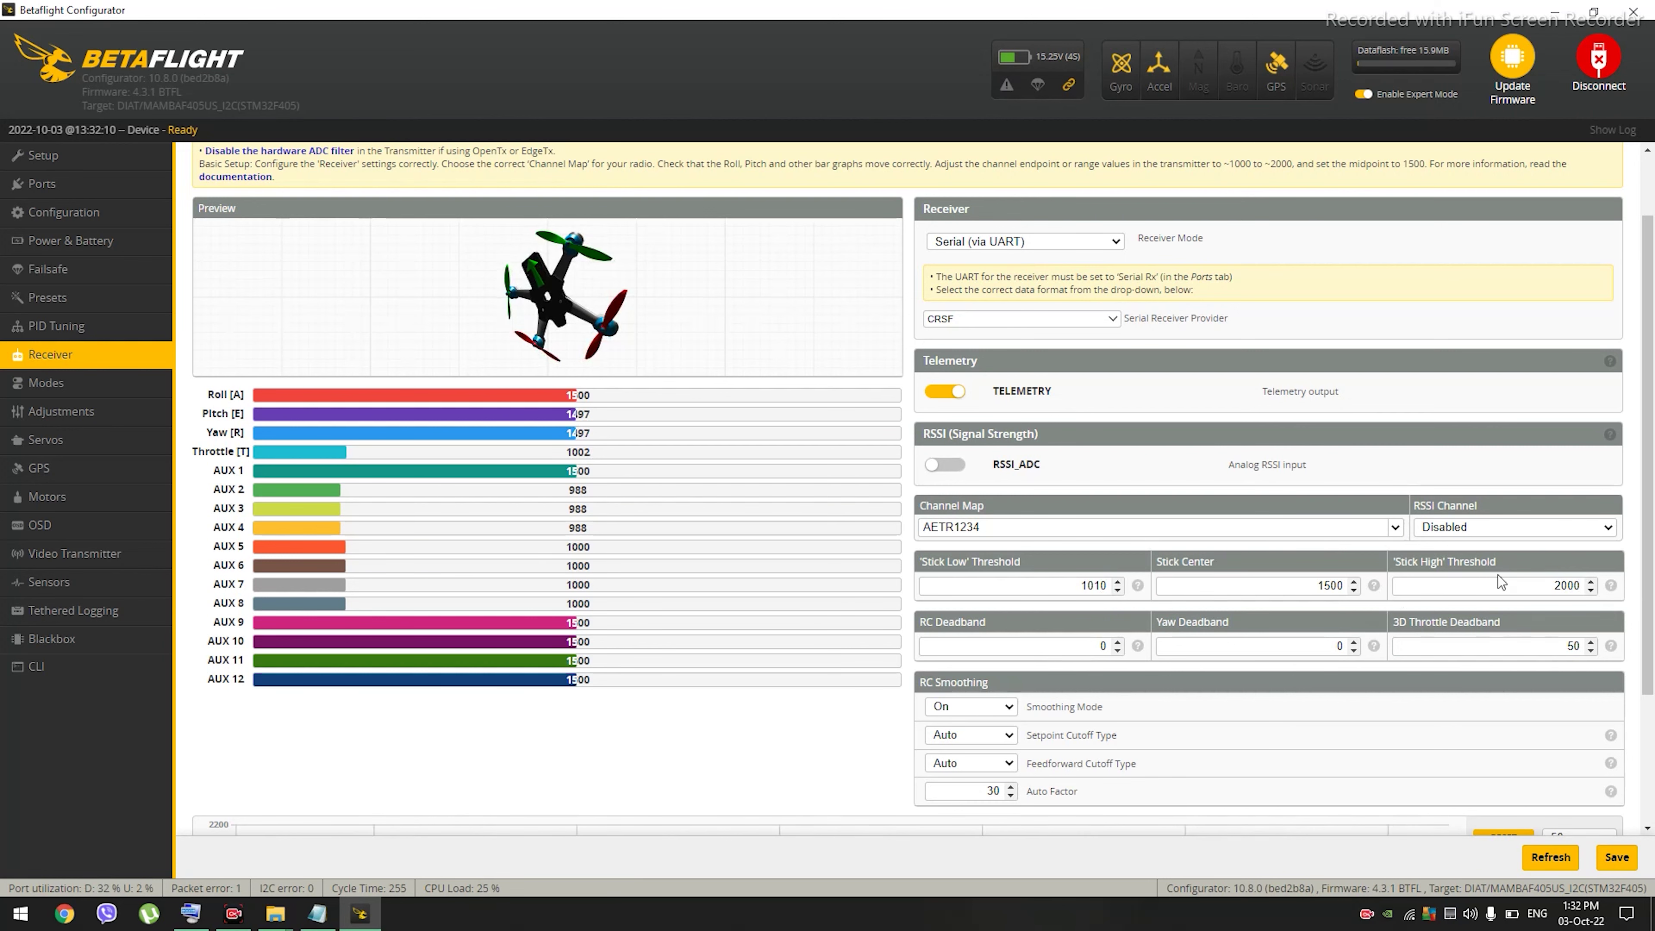
scroll(1485, 572, down, 1)
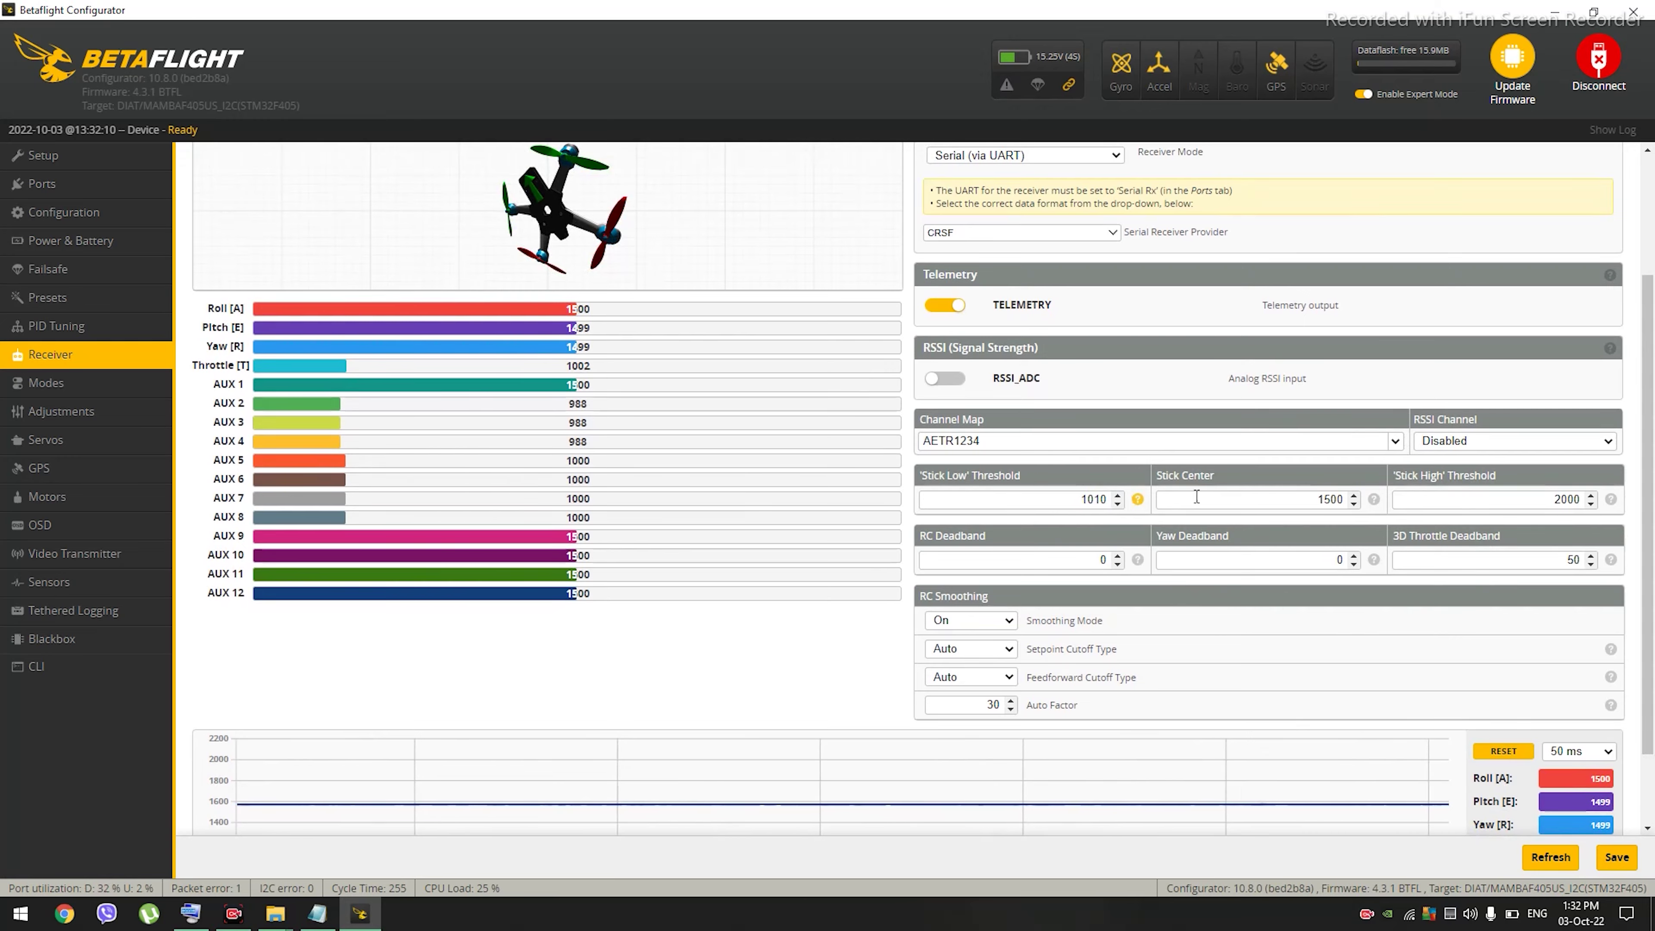
scroll(1265, 452, up, 1)
scroll(1264, 452, down, 2)
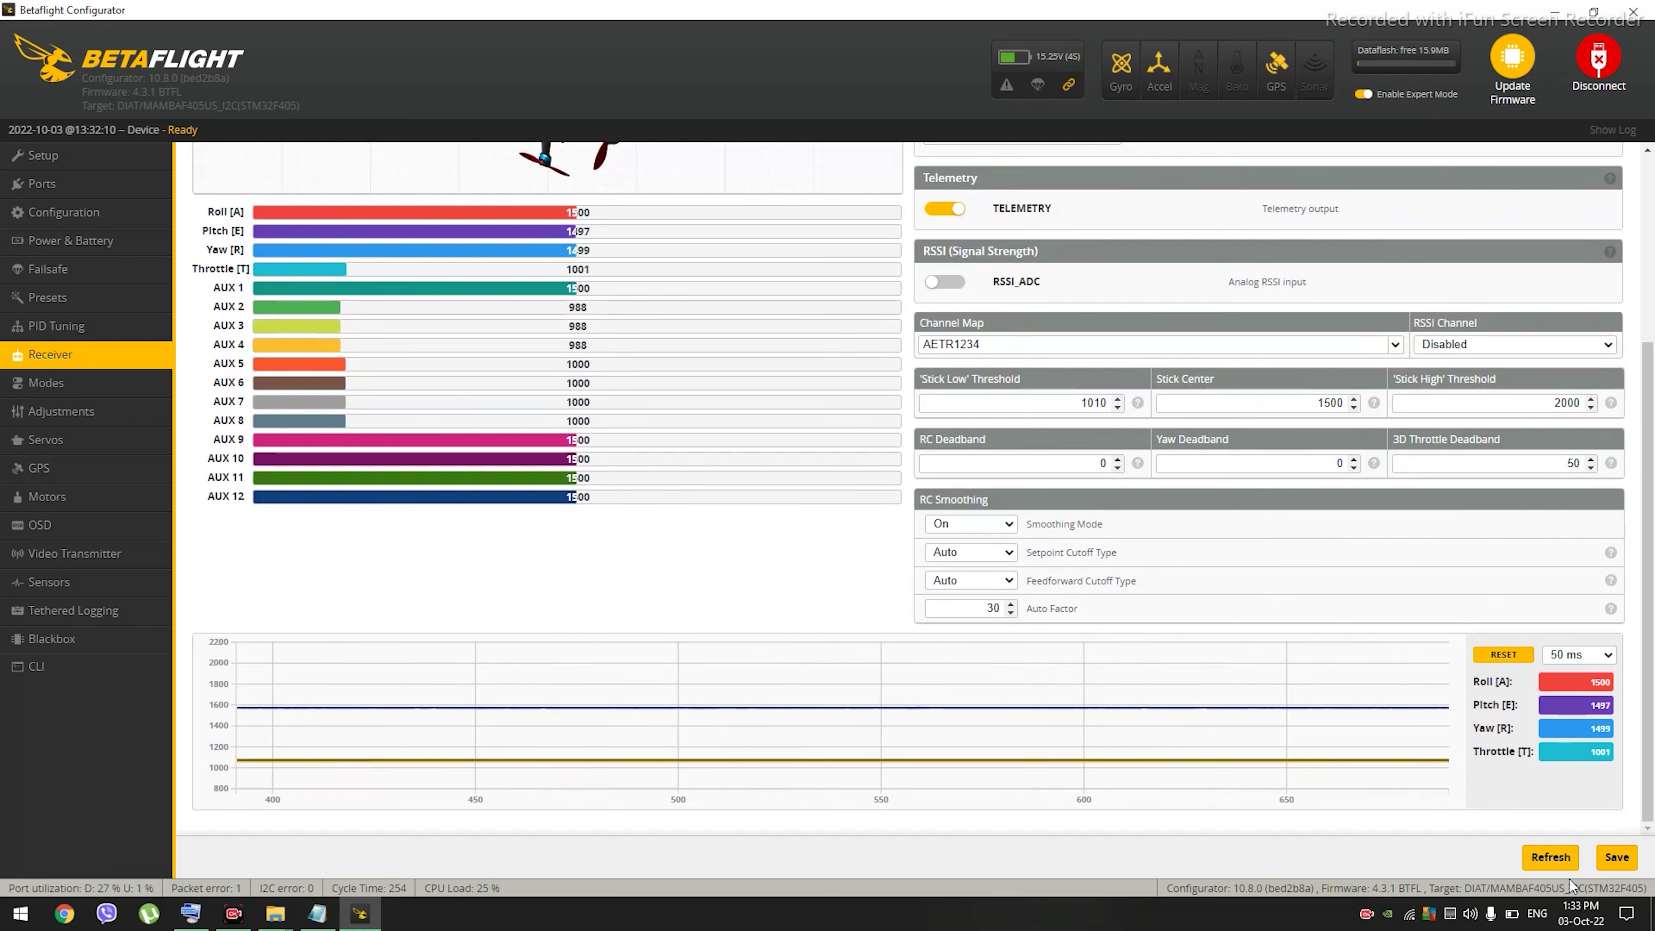
scroll(1173, 569, up, 1)
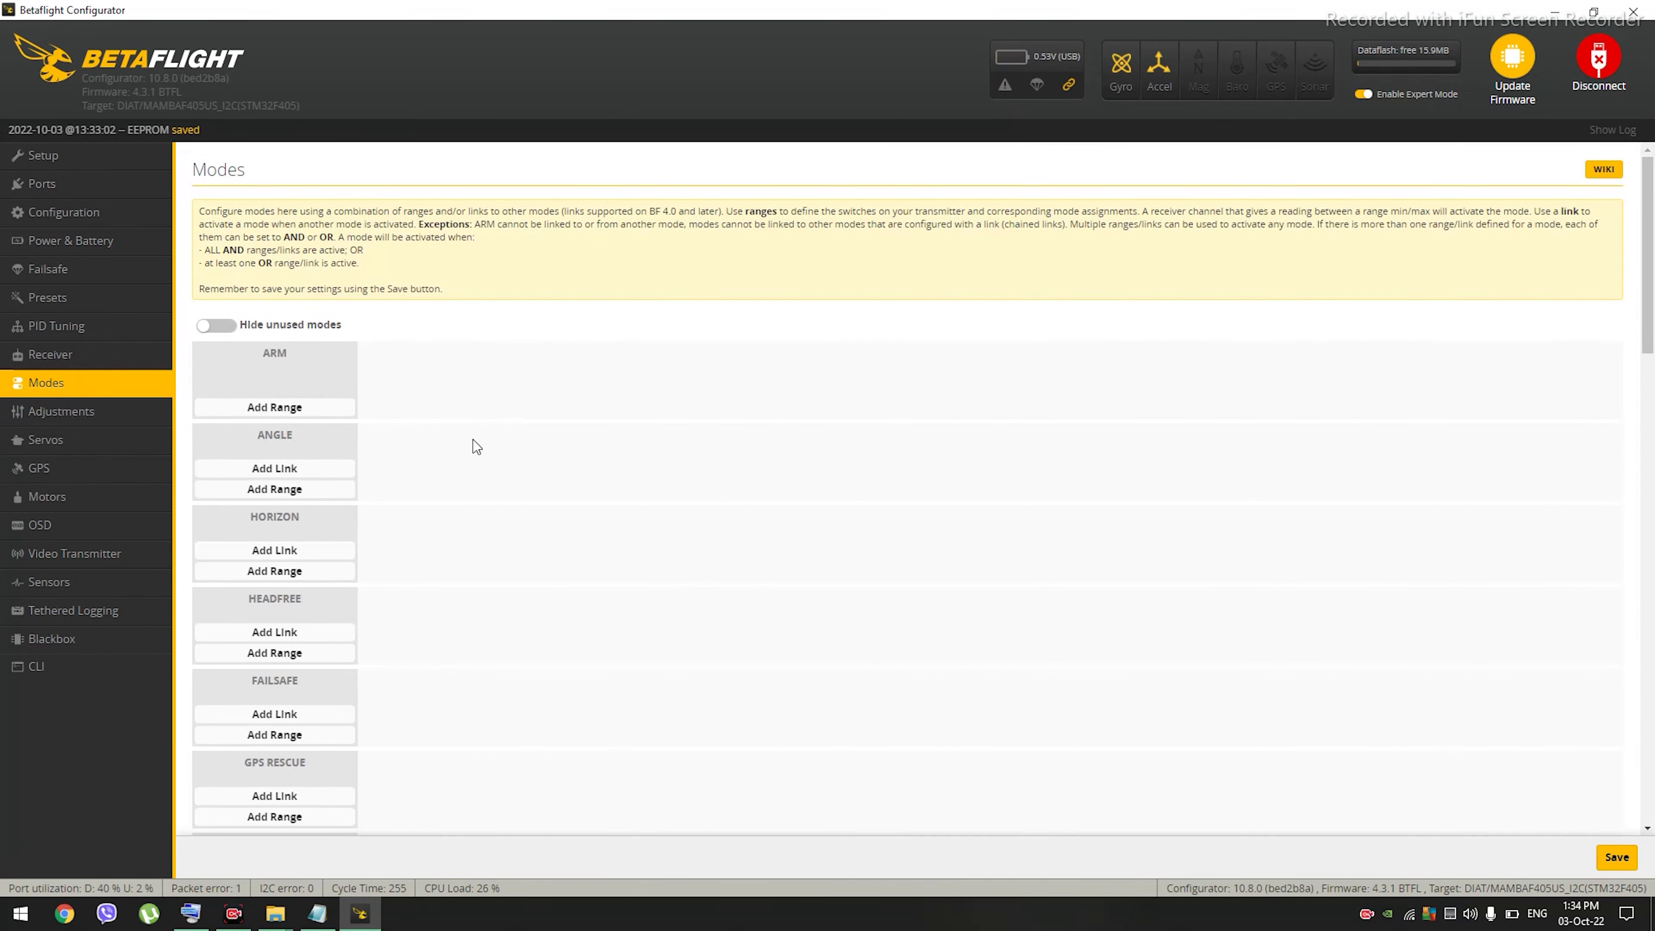
Step: Add an ARM mode range on AUX 1 from 1700 to 2100 and save the modes
click(340, 408)
click(423, 359)
click(401, 384)
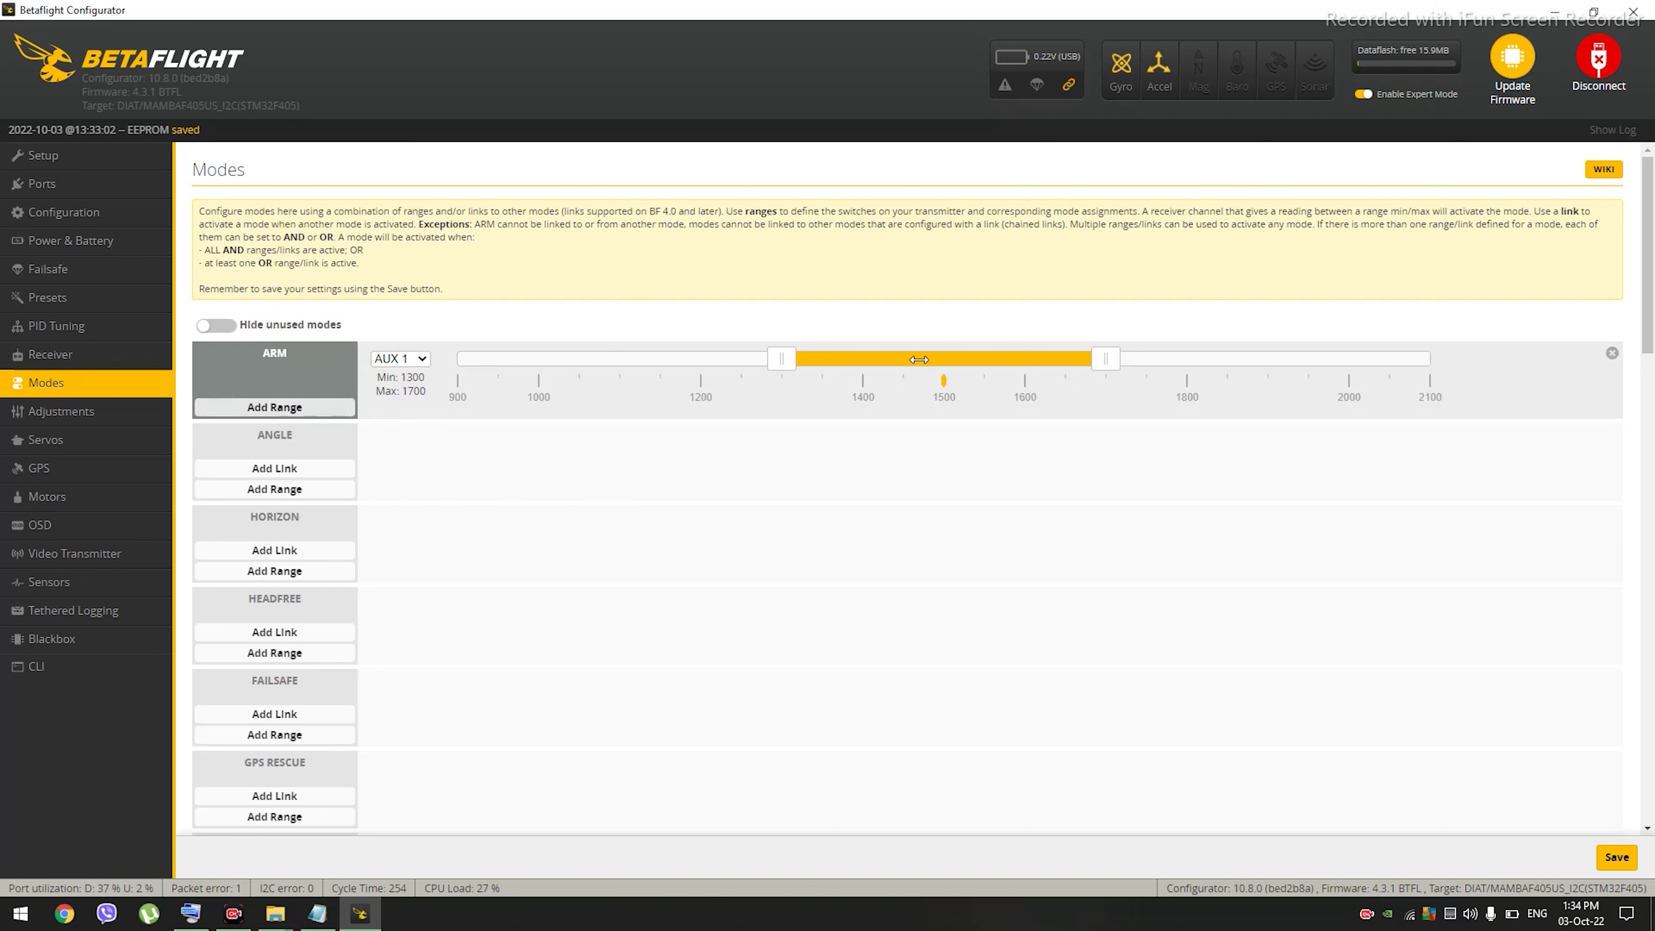
drag(919, 359, 1344, 375)
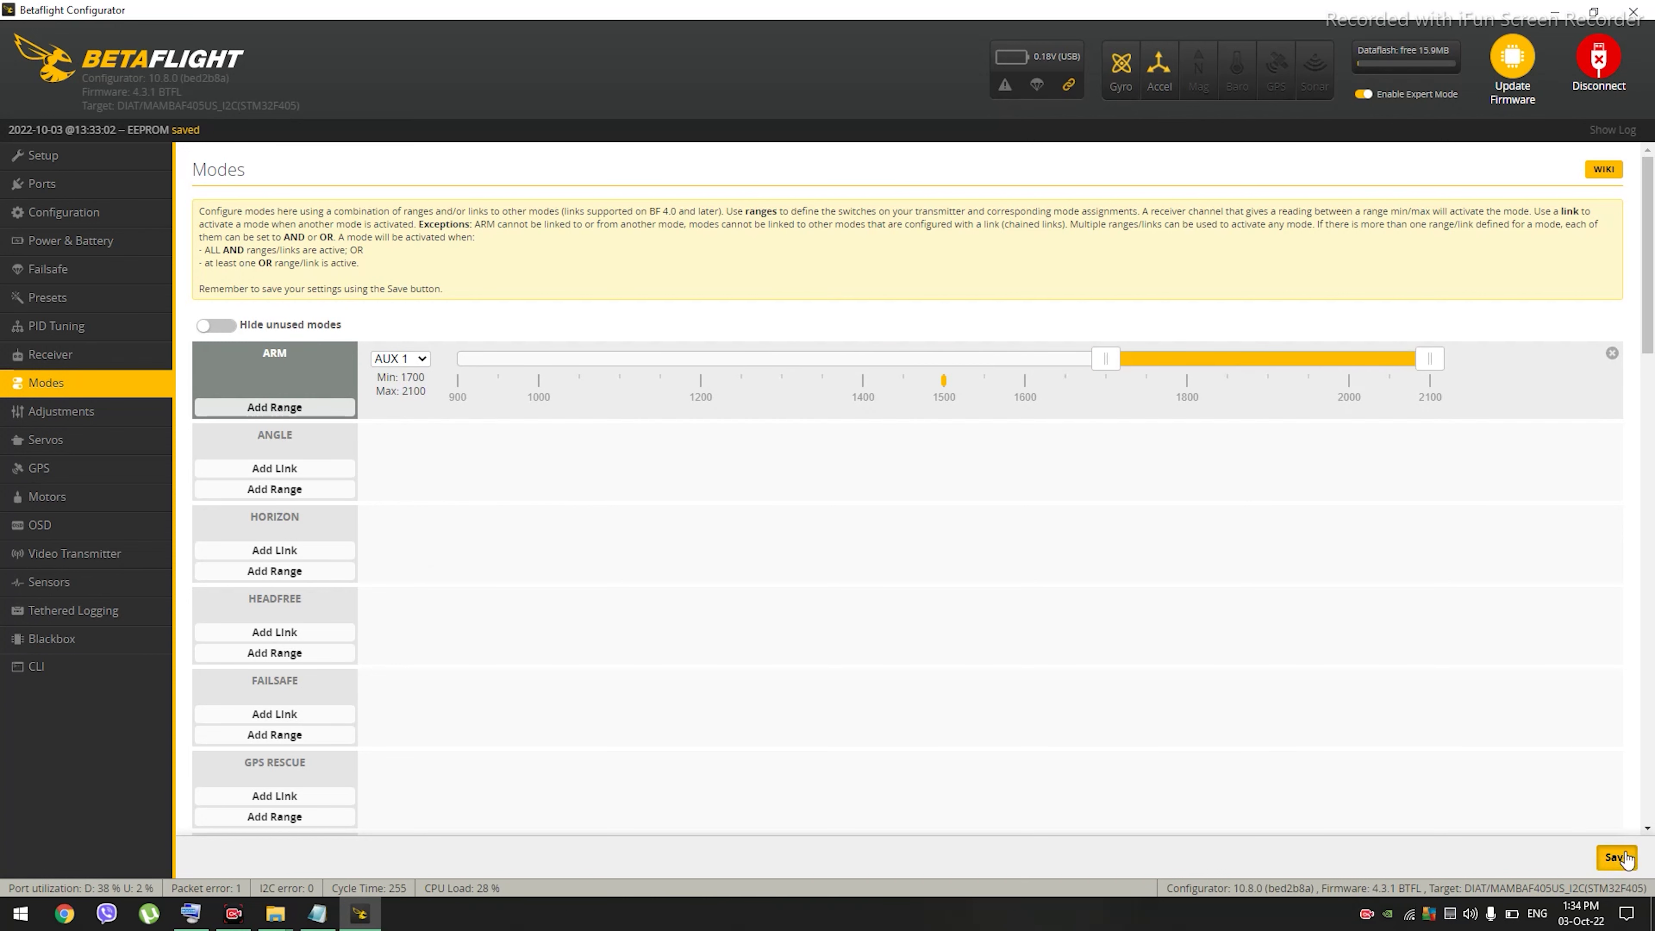
Step: Add an ANGLE mode range on AUX 2 from 1700 to 2100 and save the modes
scroll(1038, 349, down, 1)
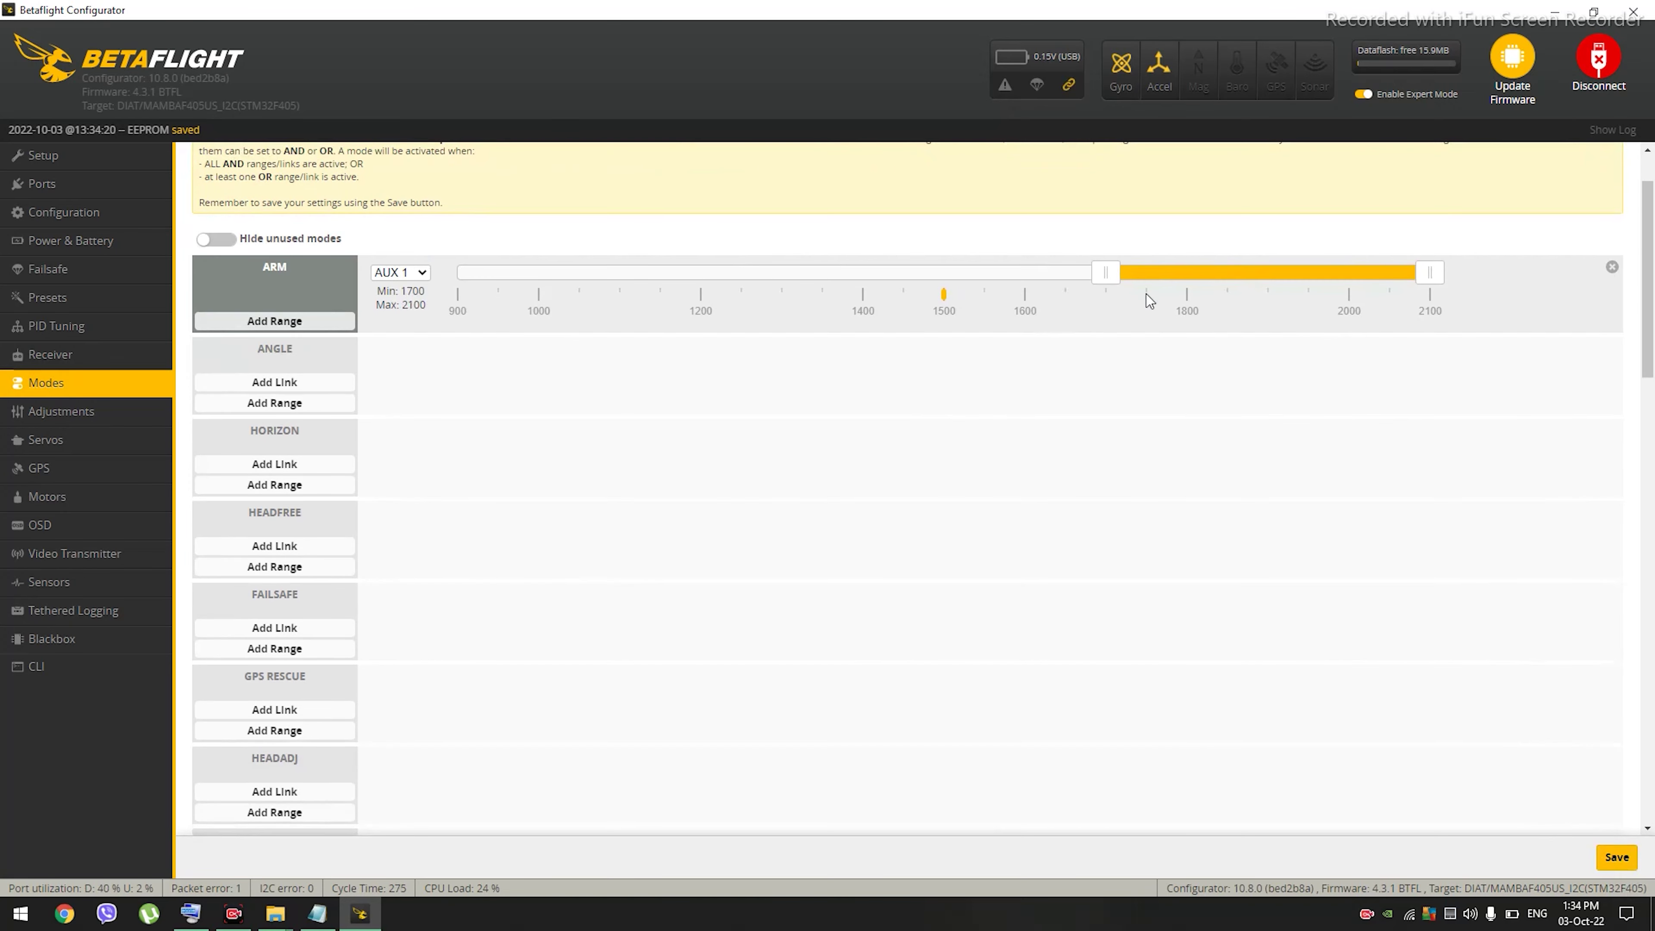
scroll(435, 416, down, 1)
click(294, 321)
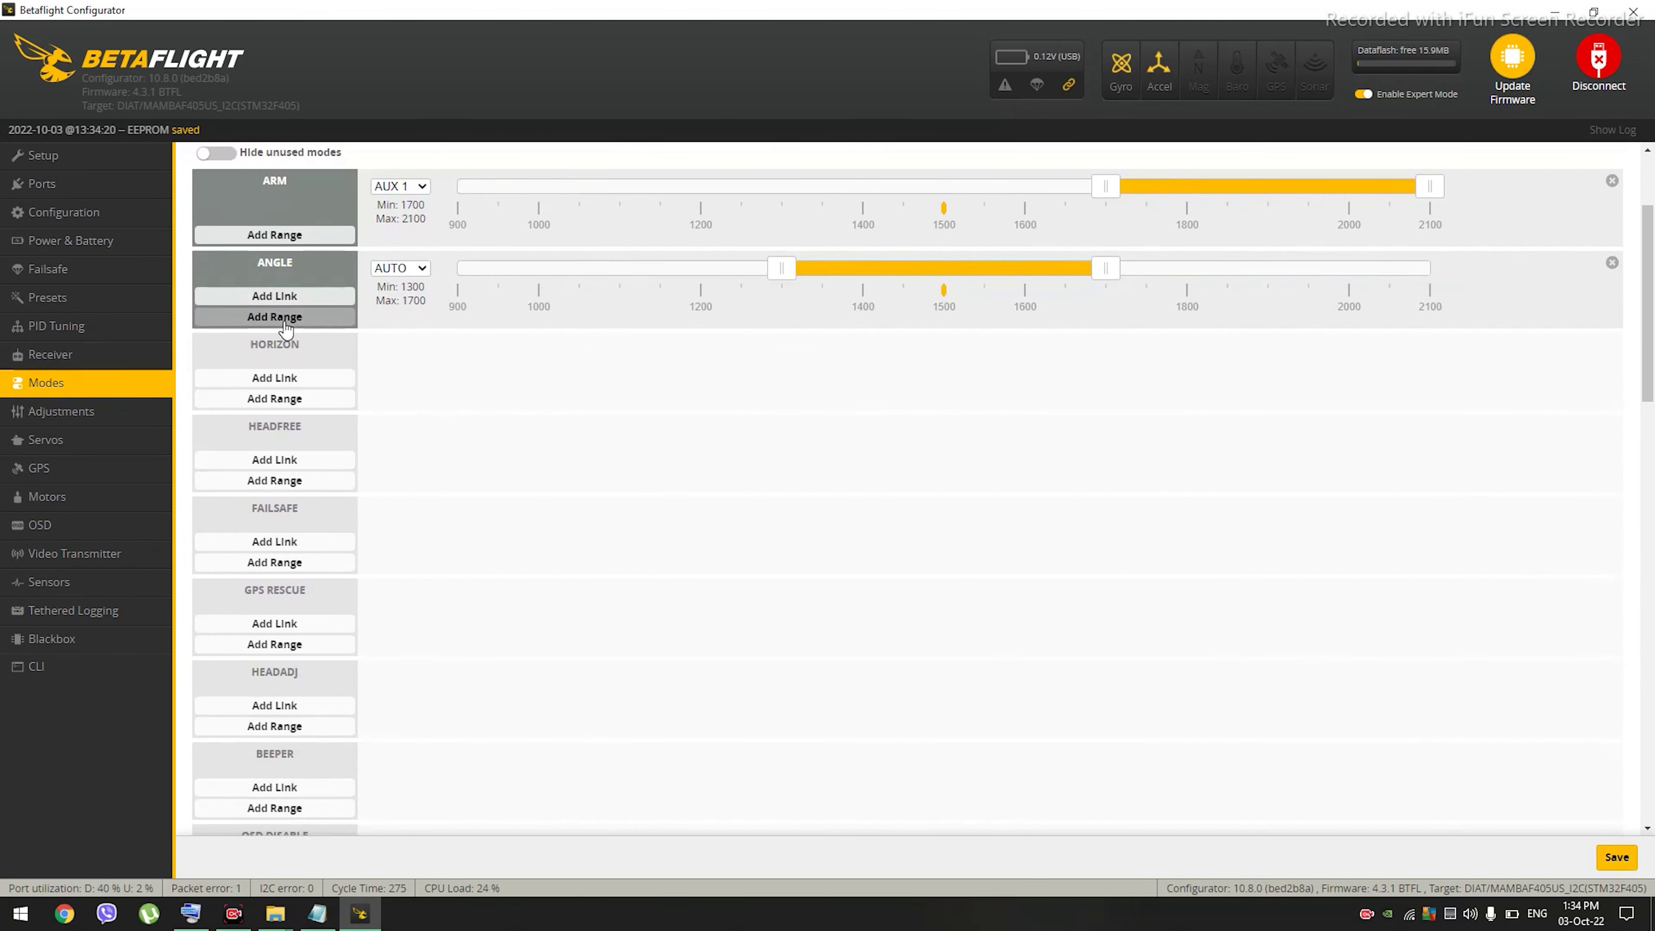
click(416, 268)
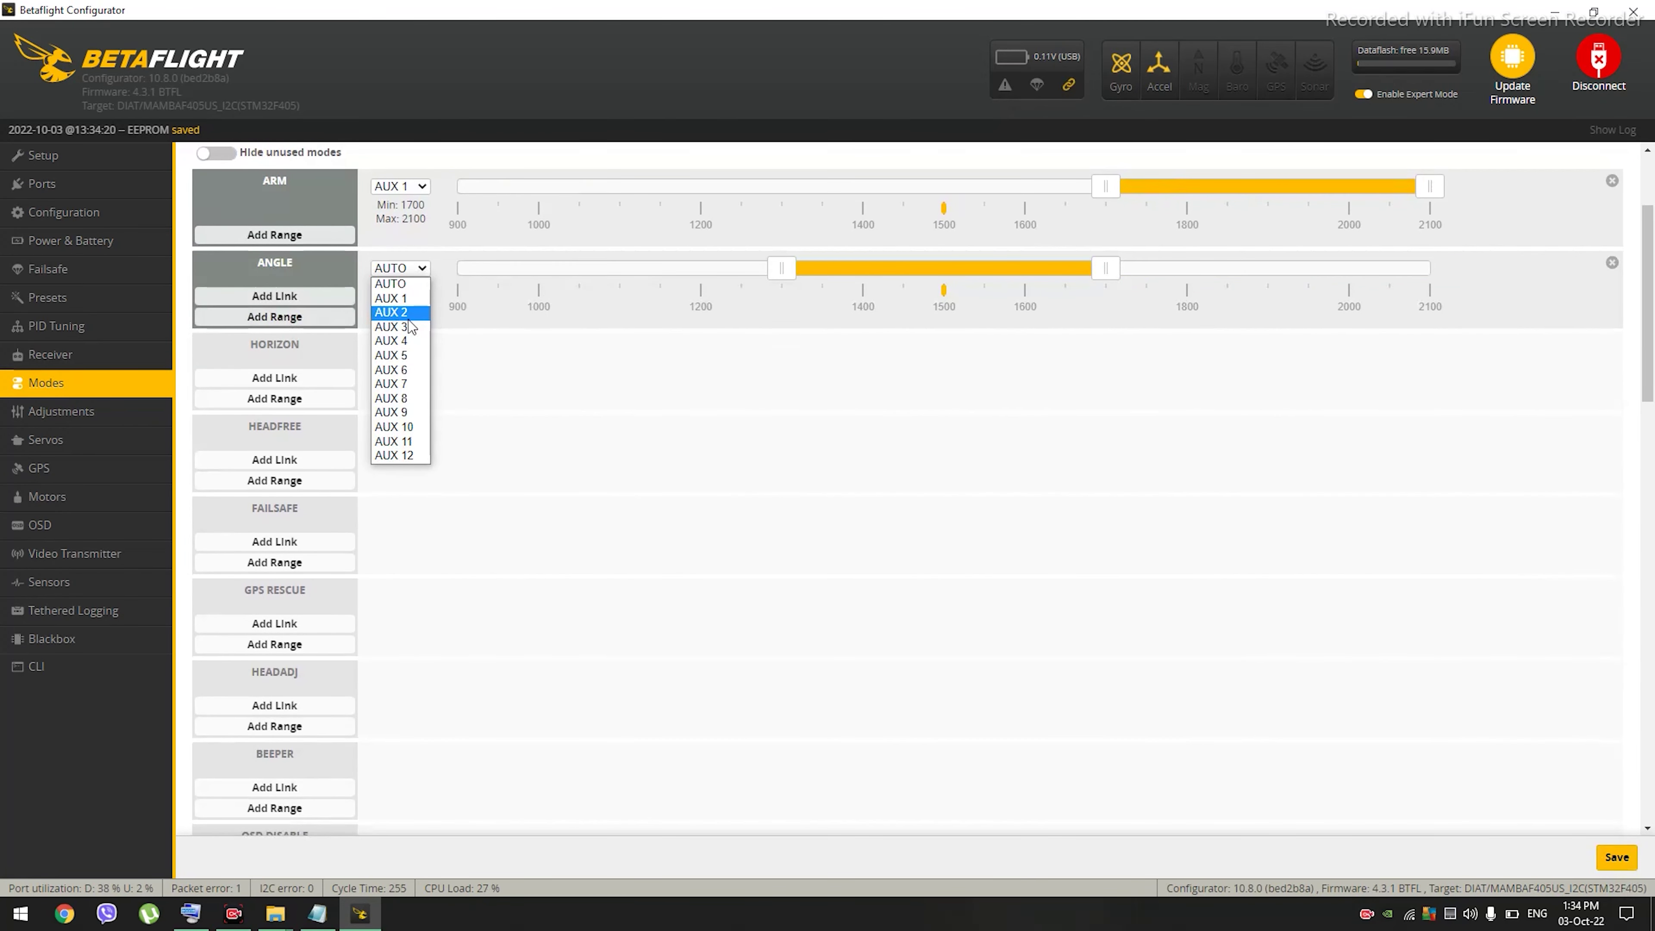
click(407, 315)
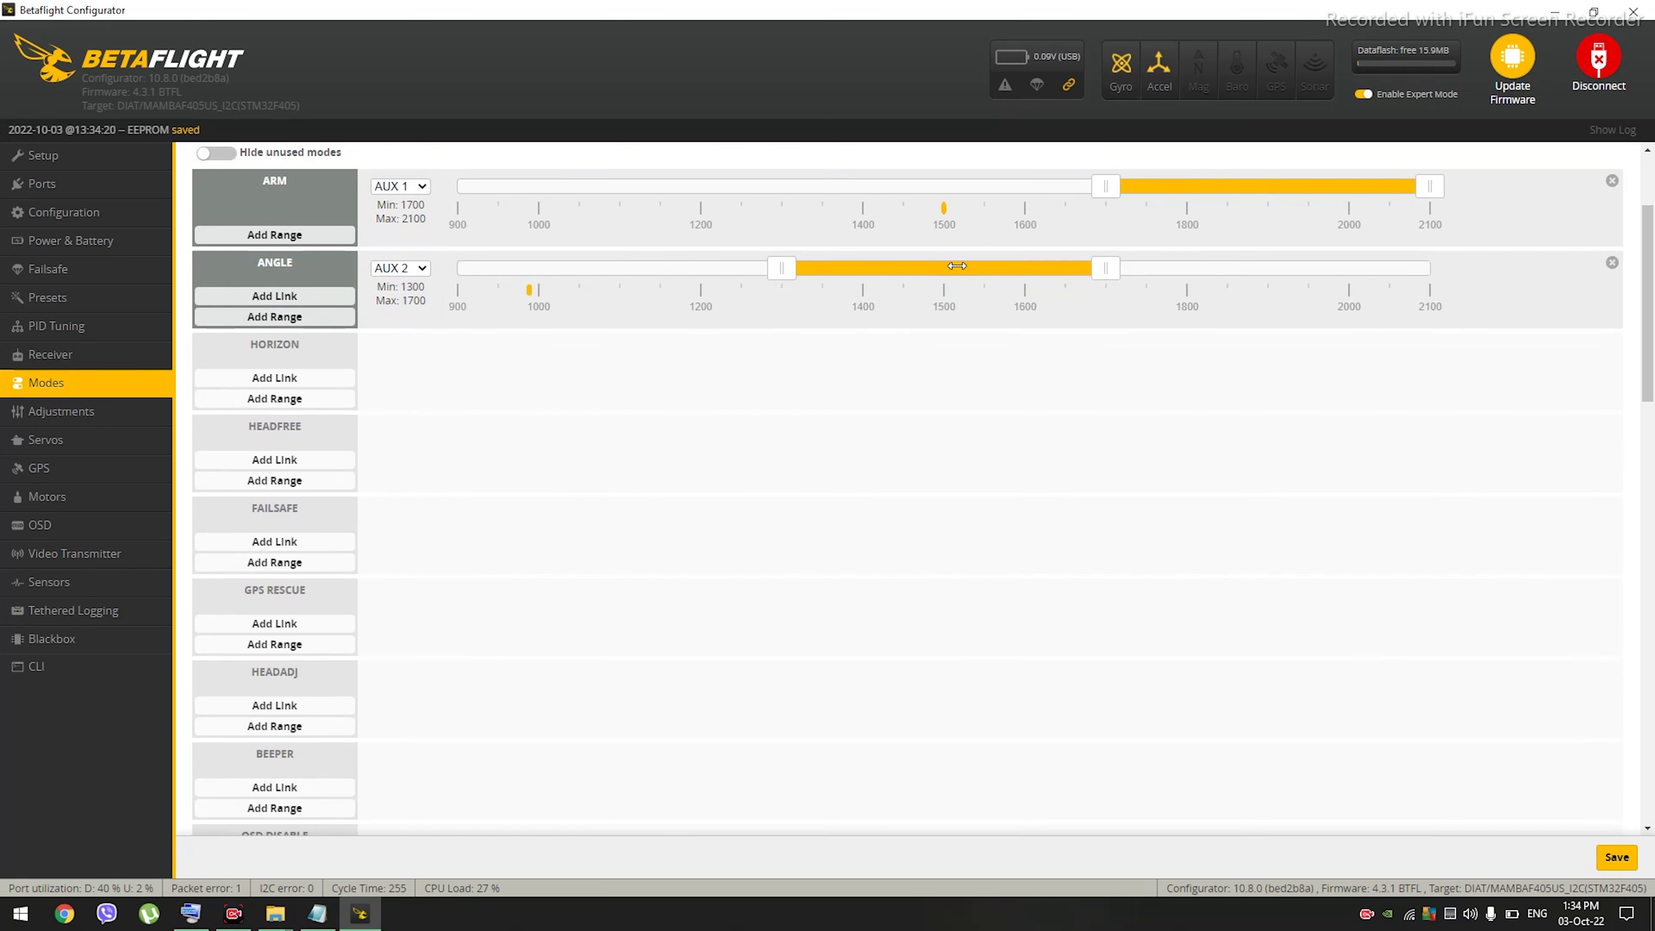
drag(957, 266, 1364, 275)
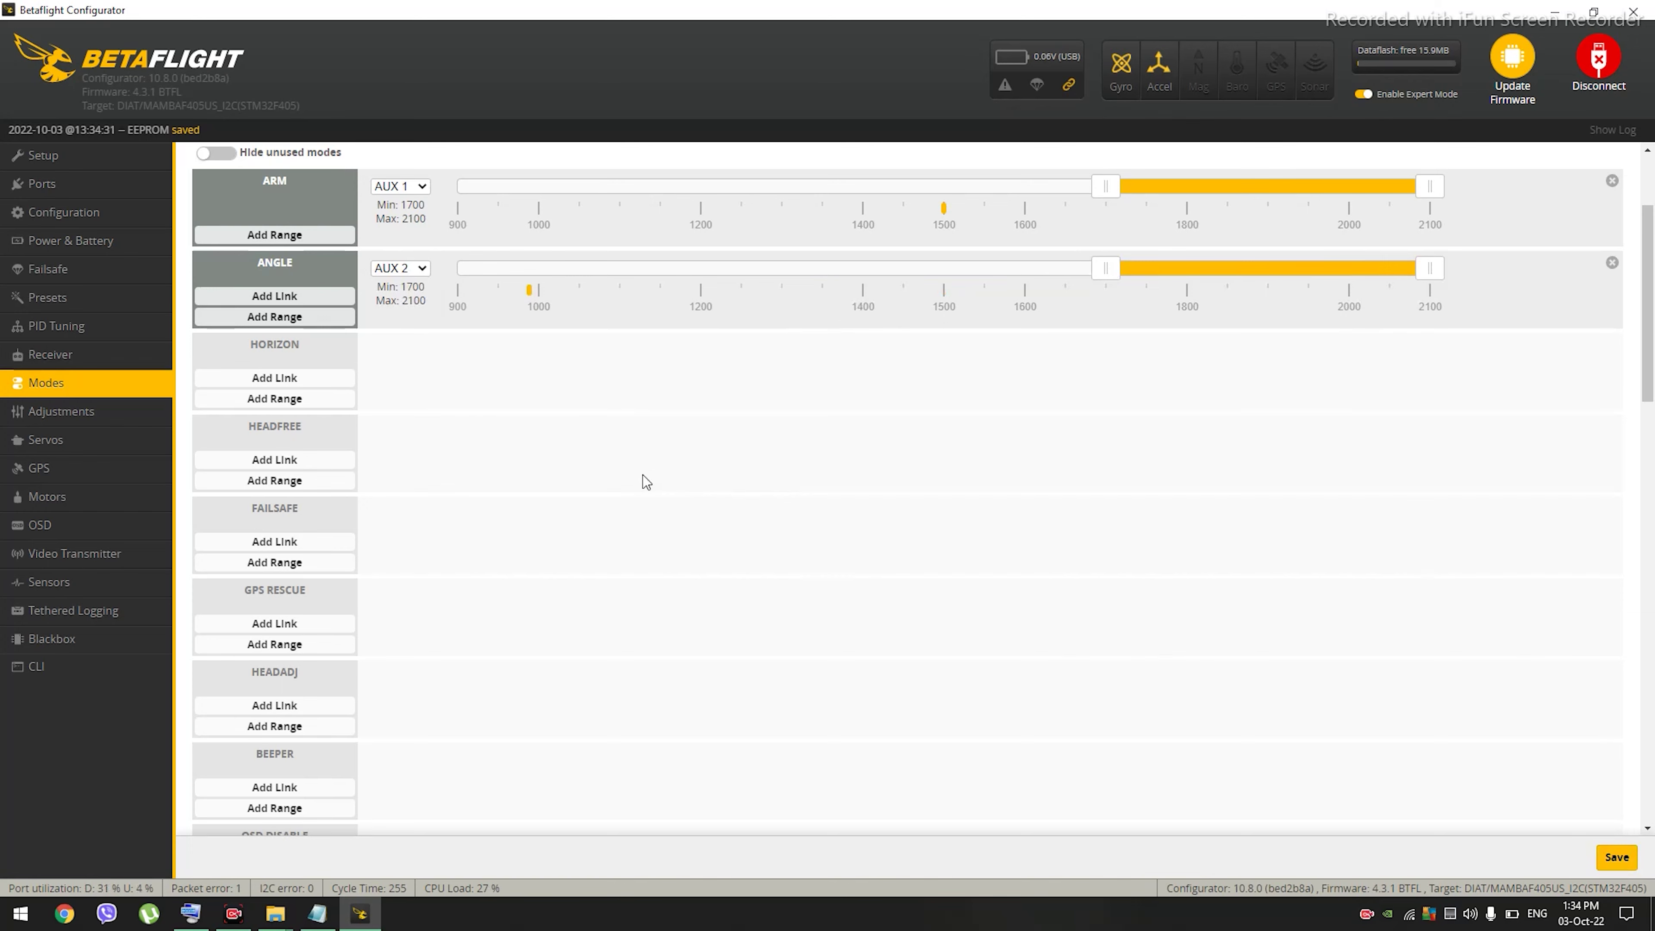
Step: Add a BEEPER mode range on AUX 2 from 1700 to 2100 and save the modes
scroll(629, 472, down, 1)
click(293, 723)
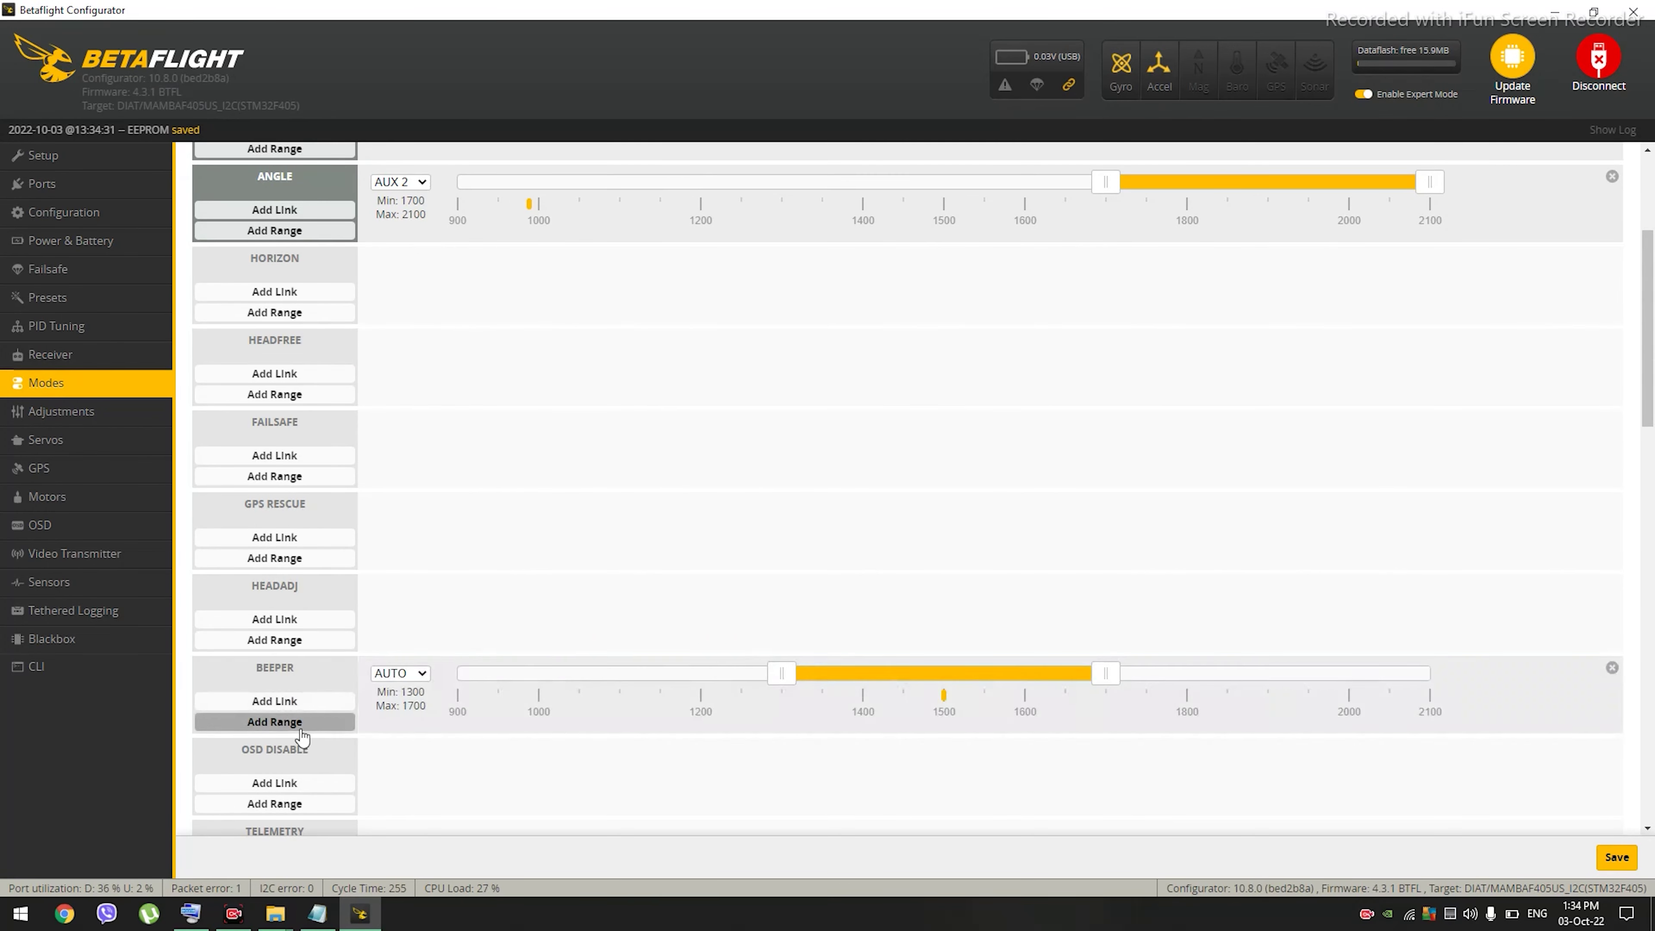
click(411, 674)
click(413, 712)
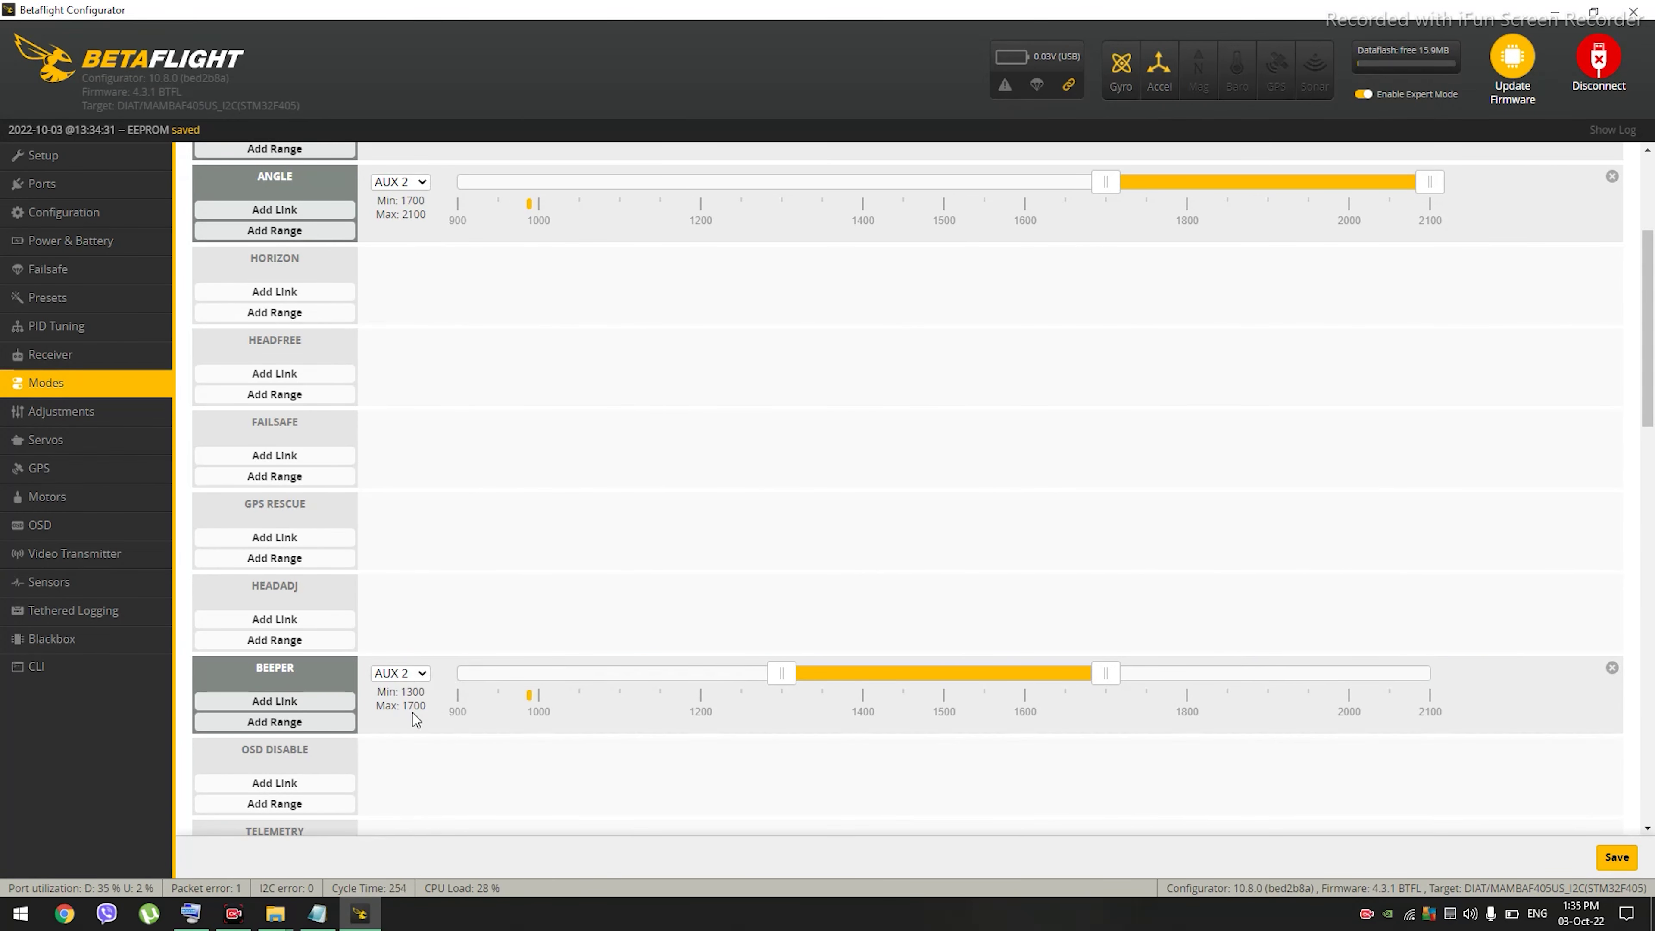
drag(915, 666, 1403, 670)
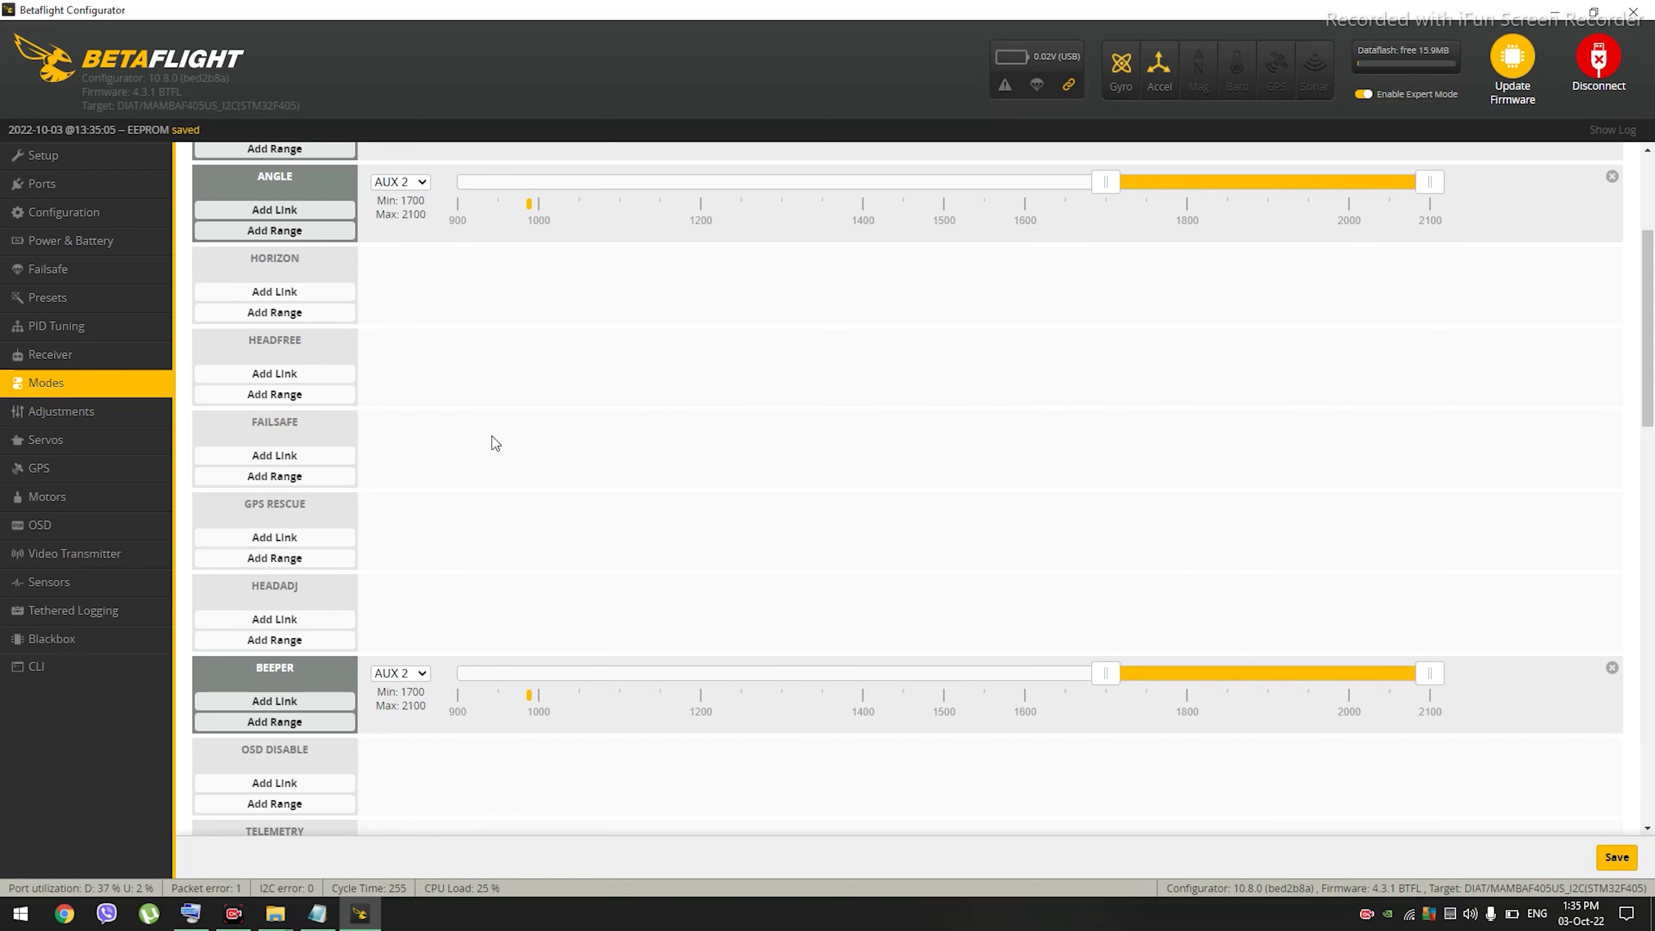
Step: Add a GPS RESCUE mode range on AUX 3 from 1700 to 2100 and save the modes
click(277, 560)
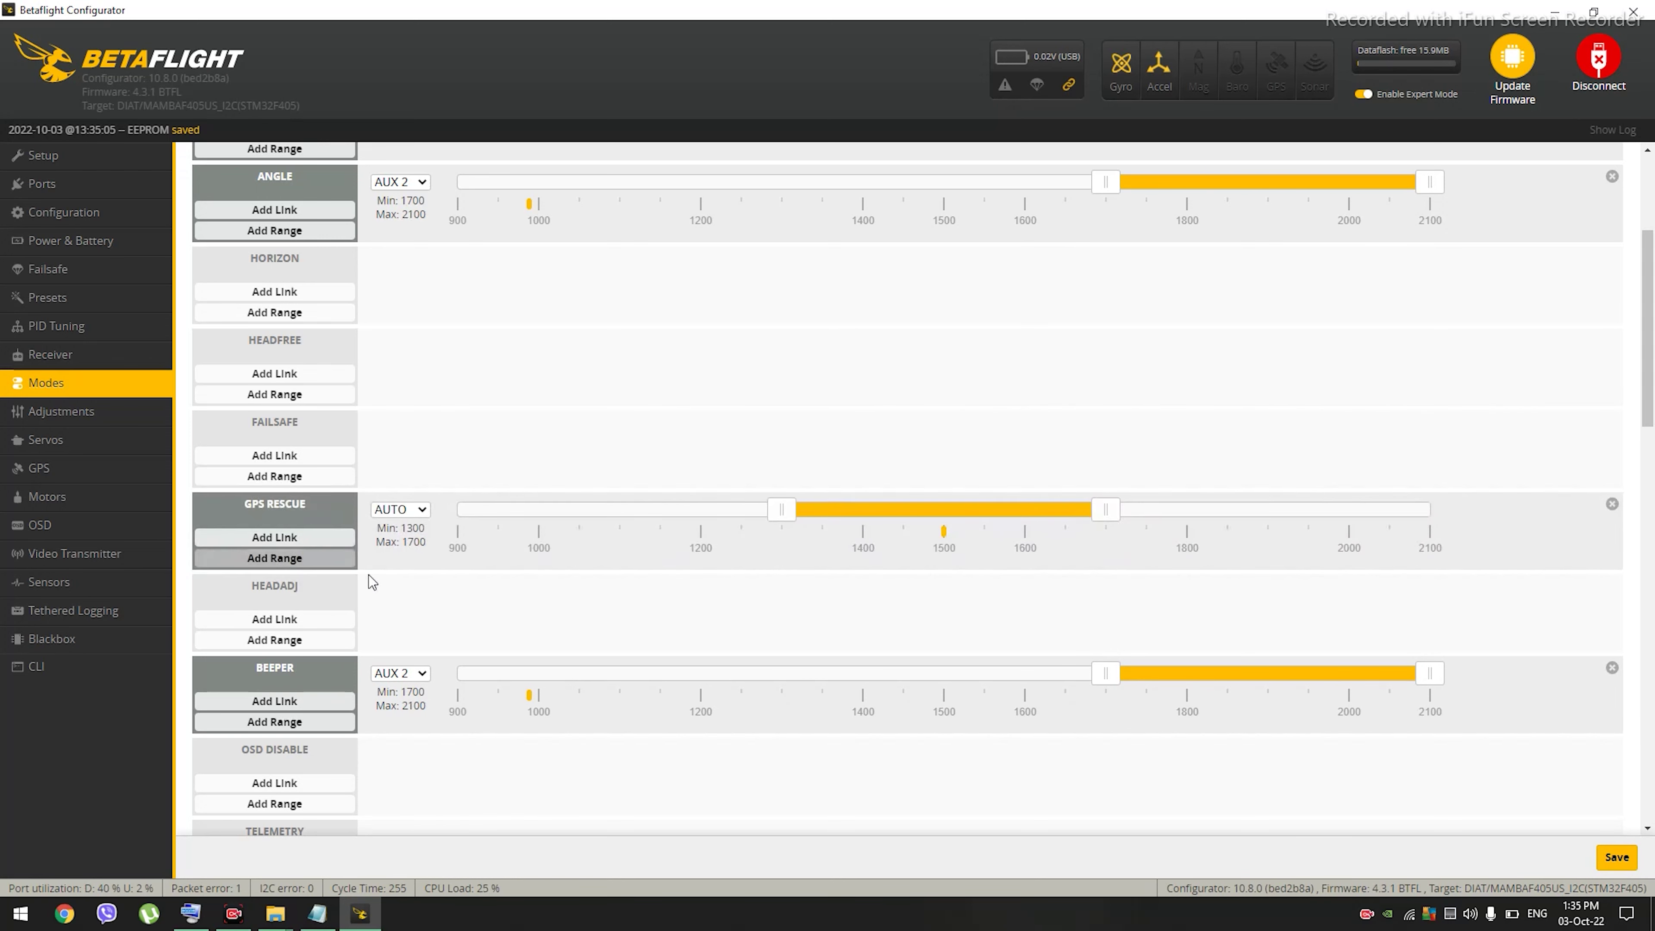
click(399, 509)
click(404, 567)
drag(853, 507, 1372, 582)
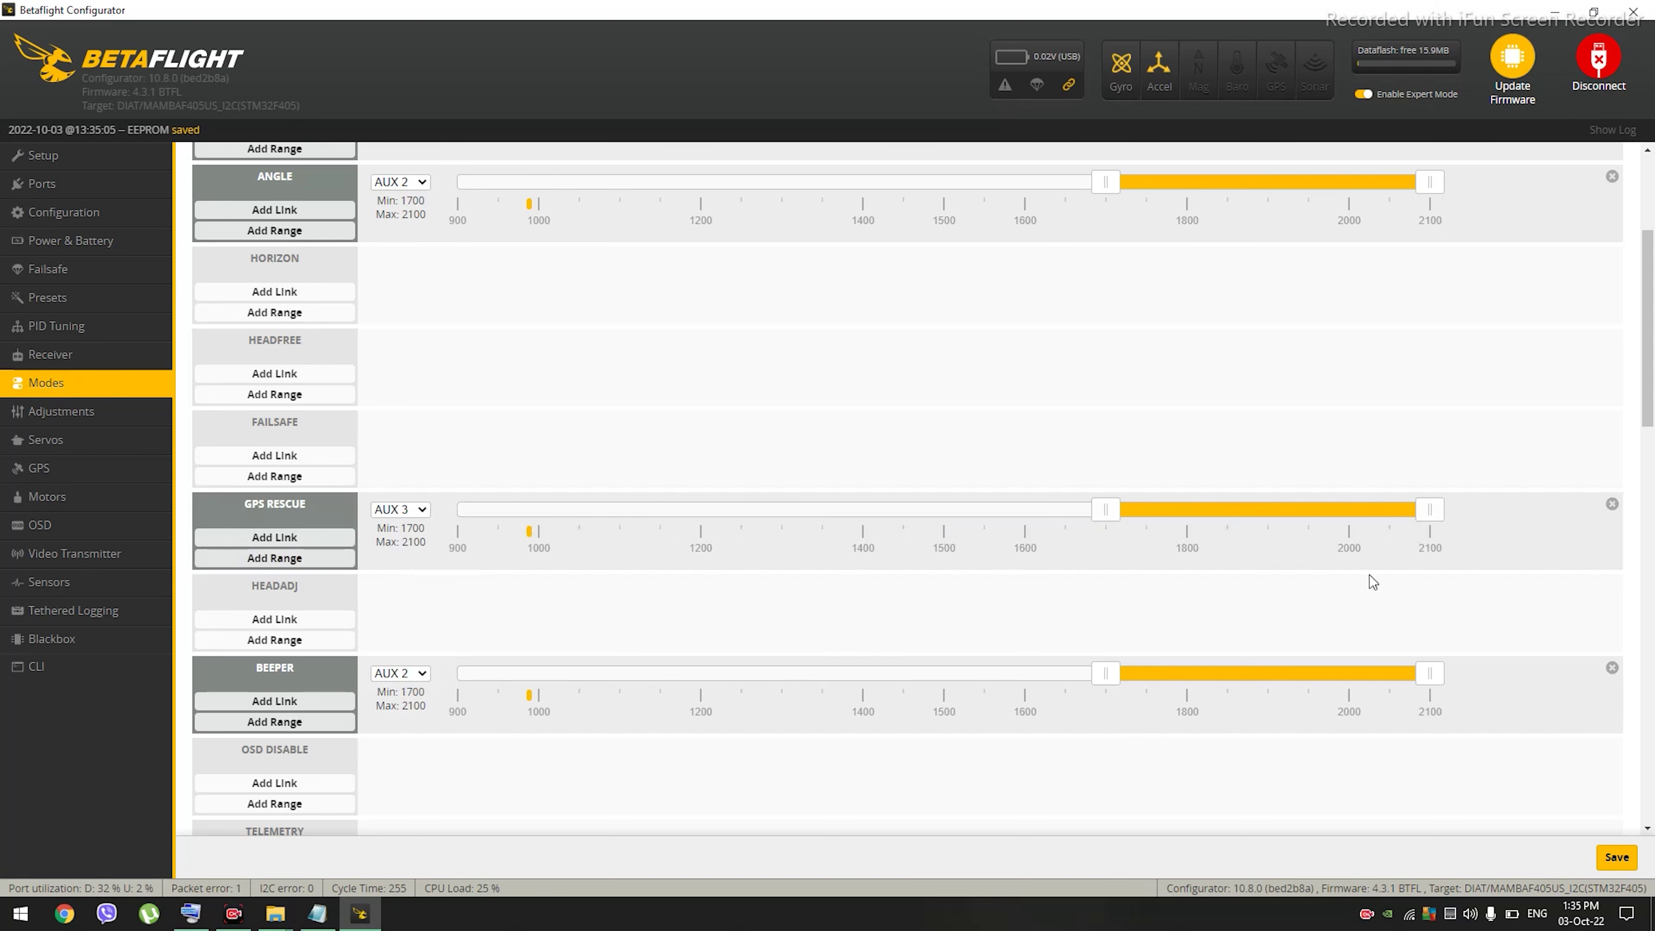
click(1607, 860)
Step: Add a FLIP OVER AFTER CRASH range on AUX 2 from 1300 to 1700 and save the modes
scroll(438, 393, down, 6)
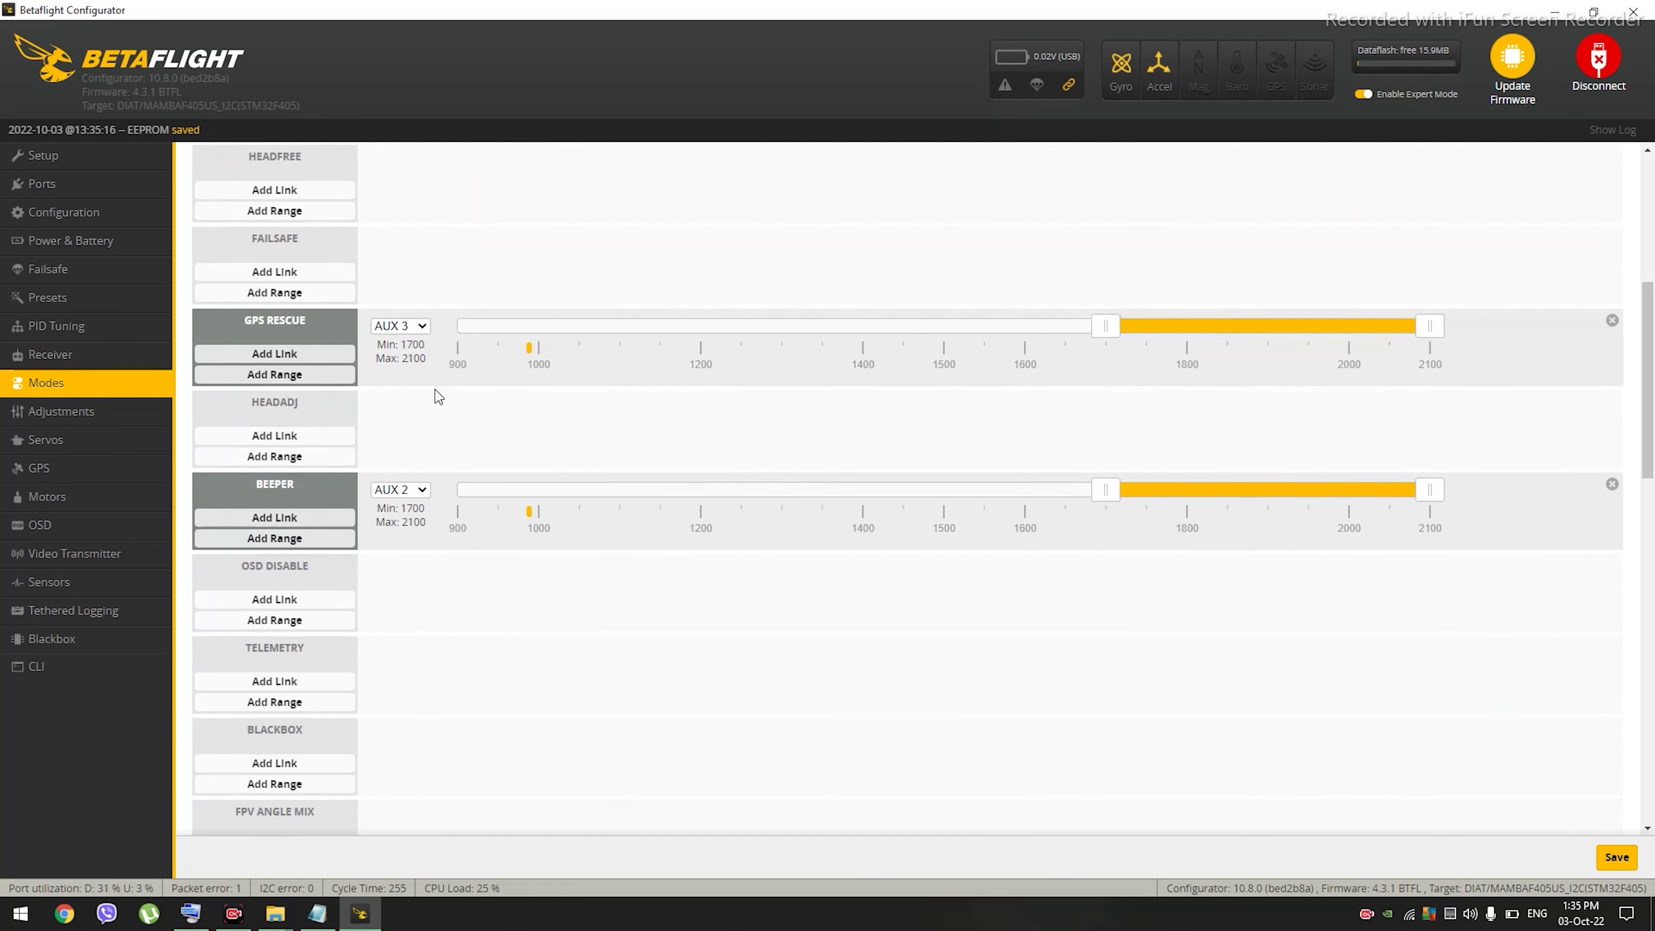
scroll(408, 502, down, 7)
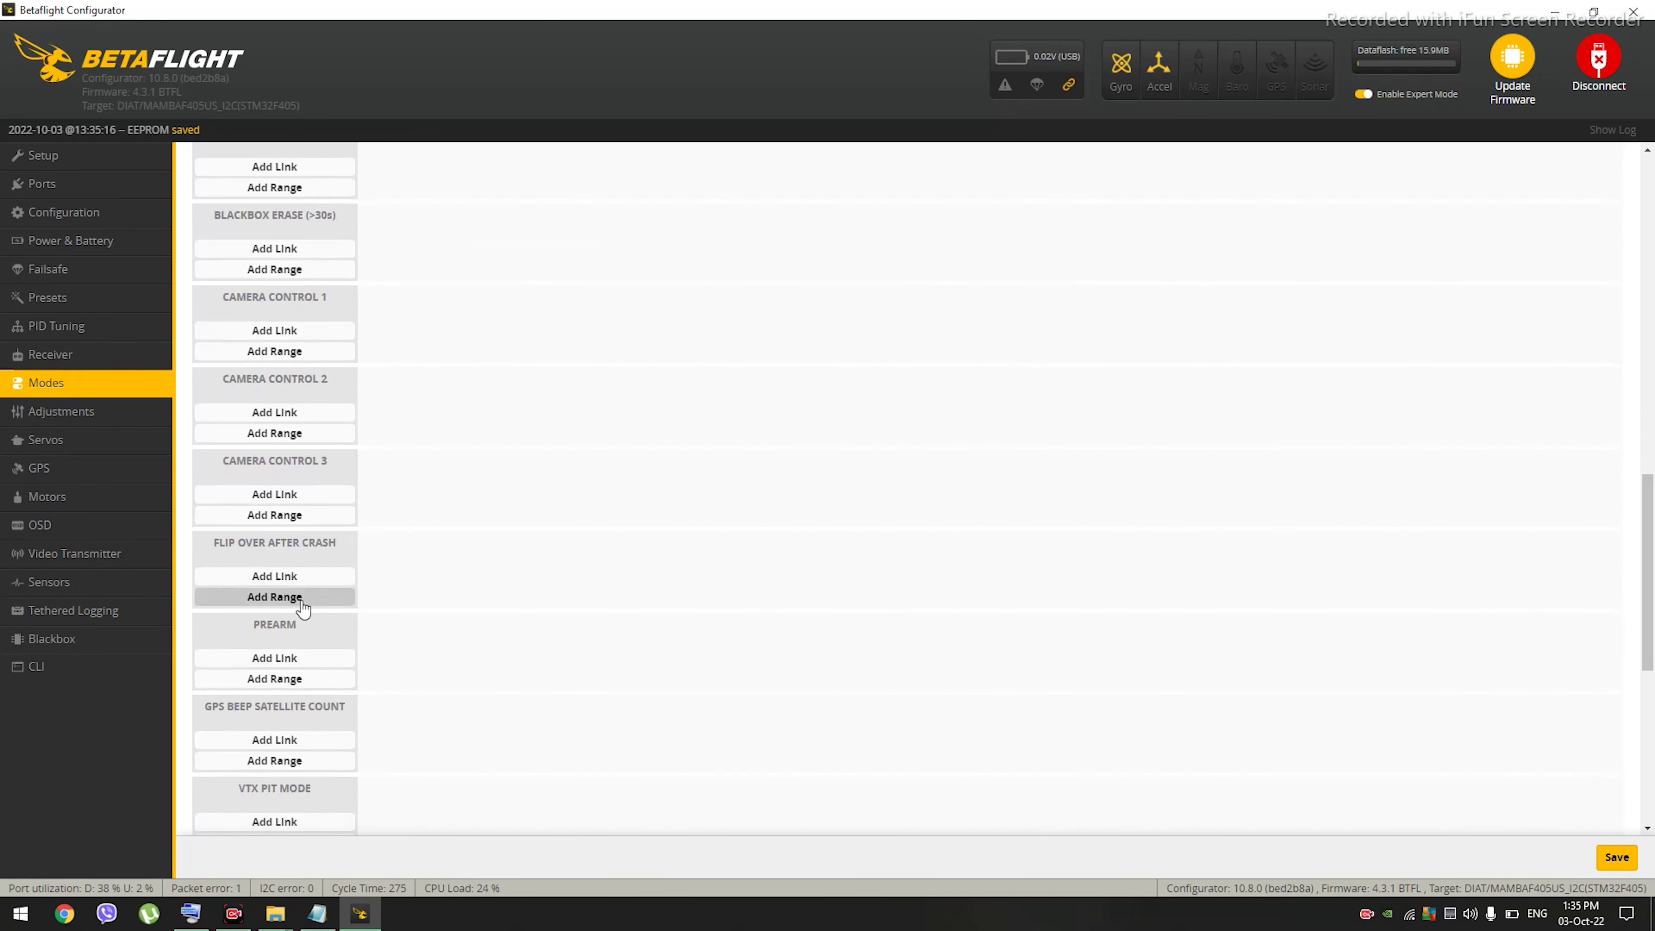
click(286, 597)
click(398, 548)
click(401, 598)
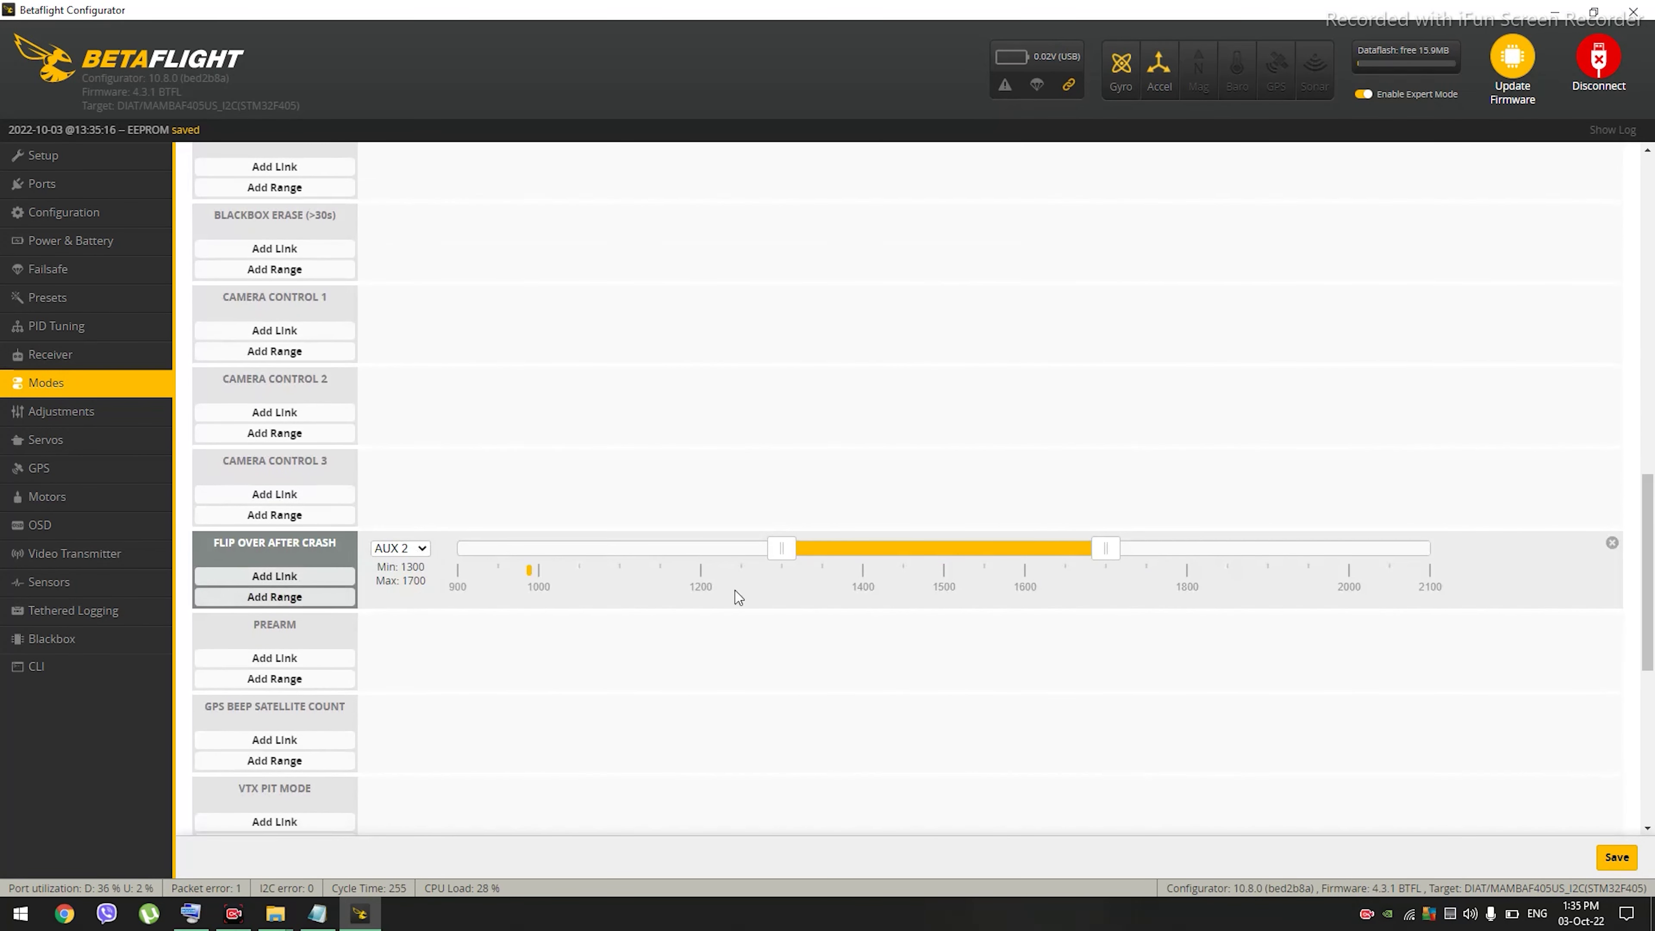
click(1616, 857)
Step: Open the PID Tuning settings
click(59, 326)
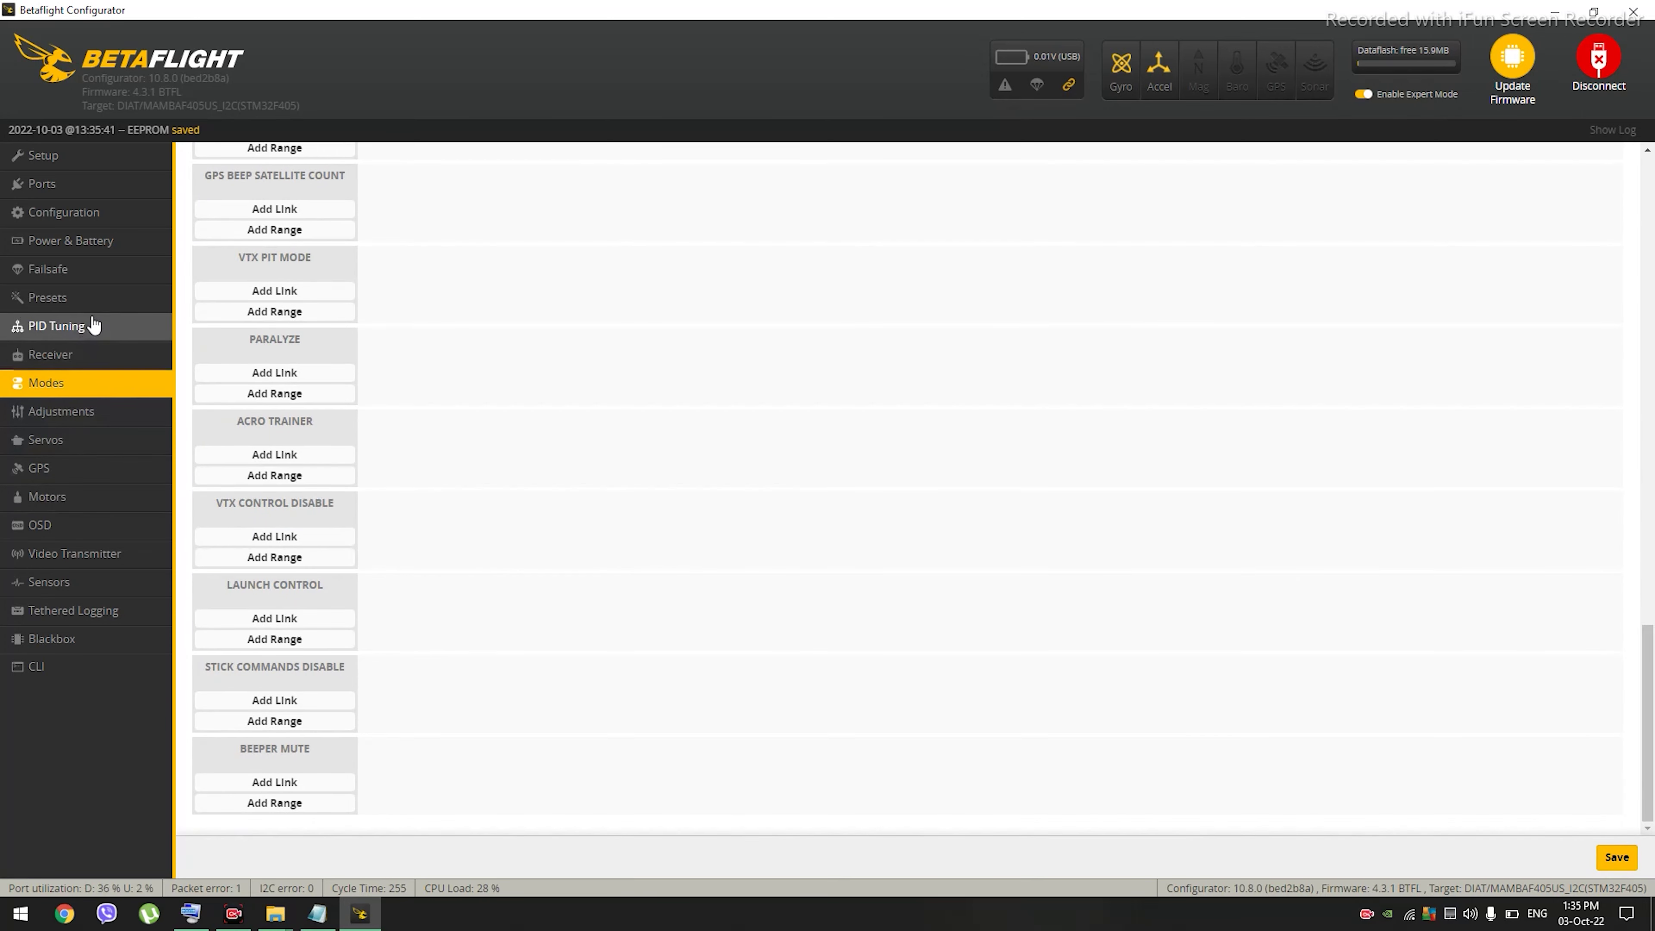